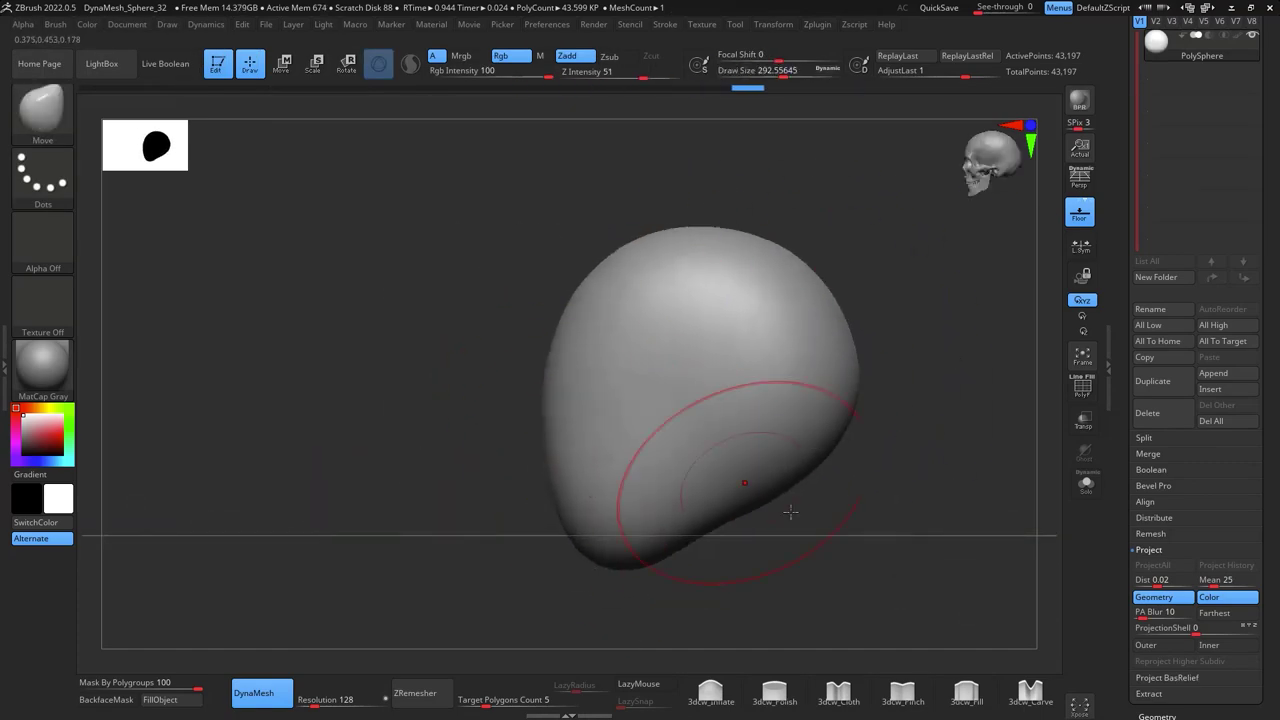
- Shape the sphere into a rough head with a rounded cranium, tapered jaw and recessed eye sockets using the Move brush
right_drag(790, 512, 628, 519)
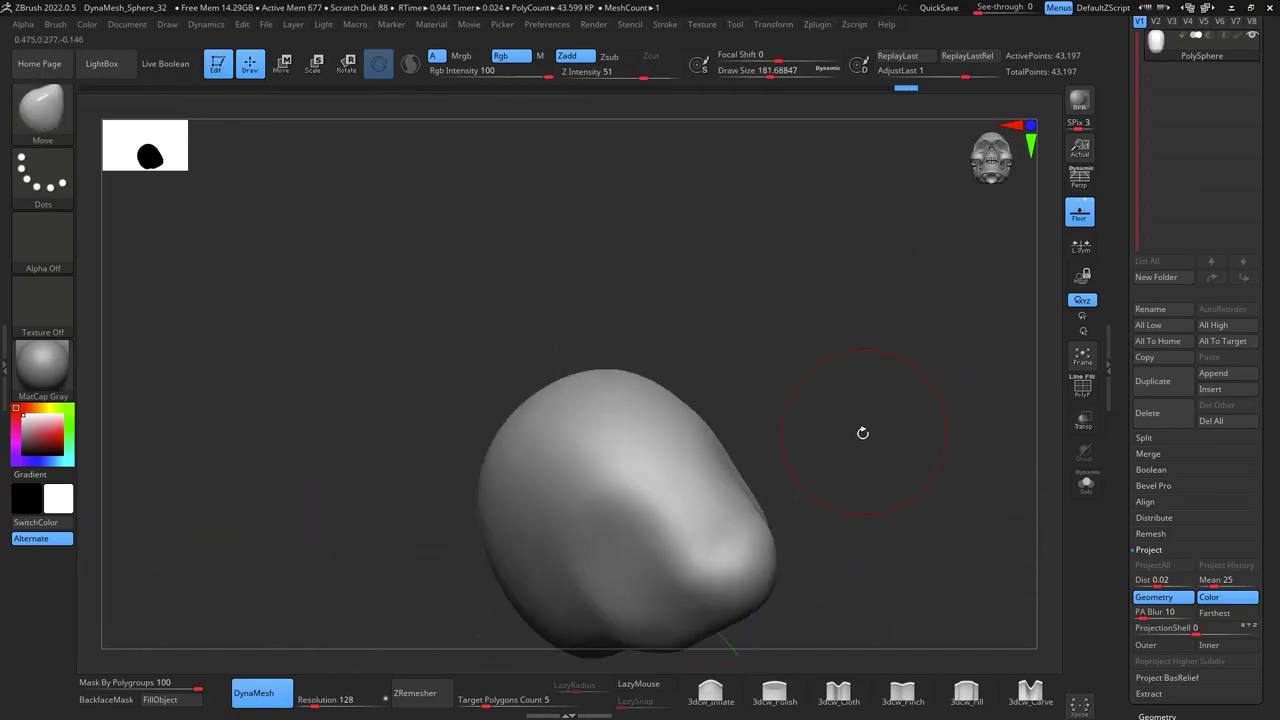
right_drag(716, 428, 702, 472)
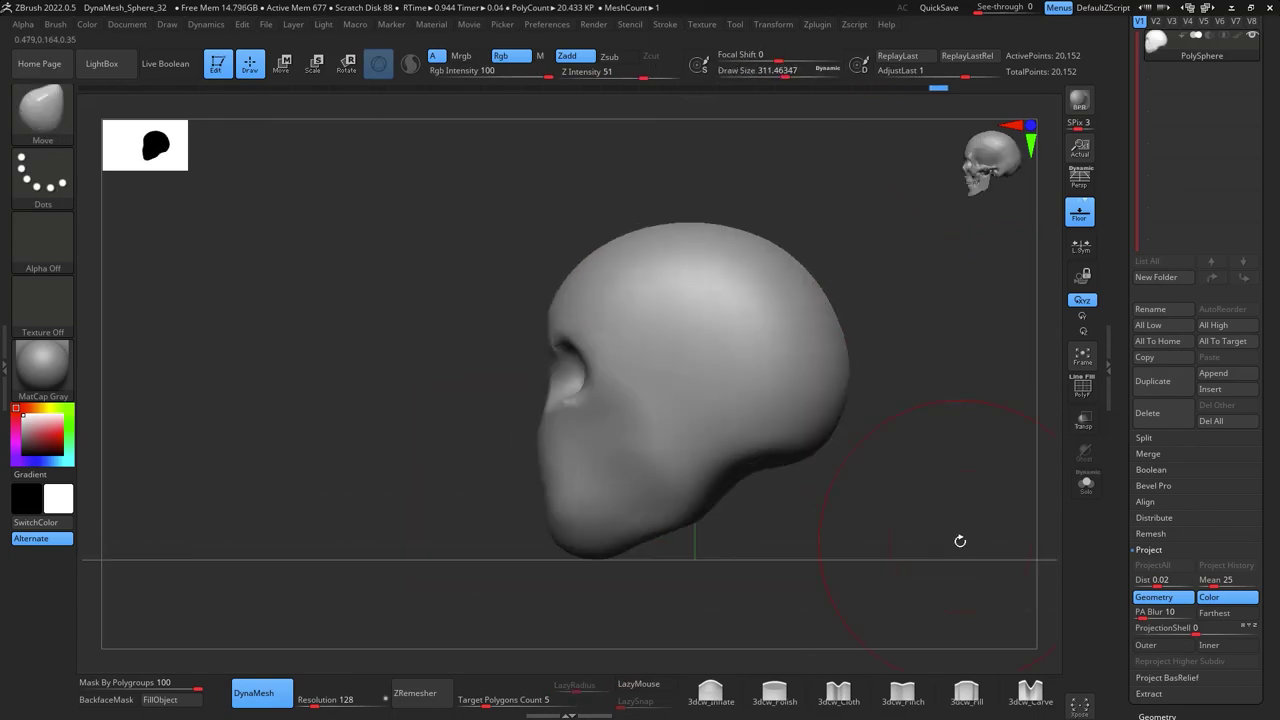
ctrl+right_drag(959, 541, 972, 571)
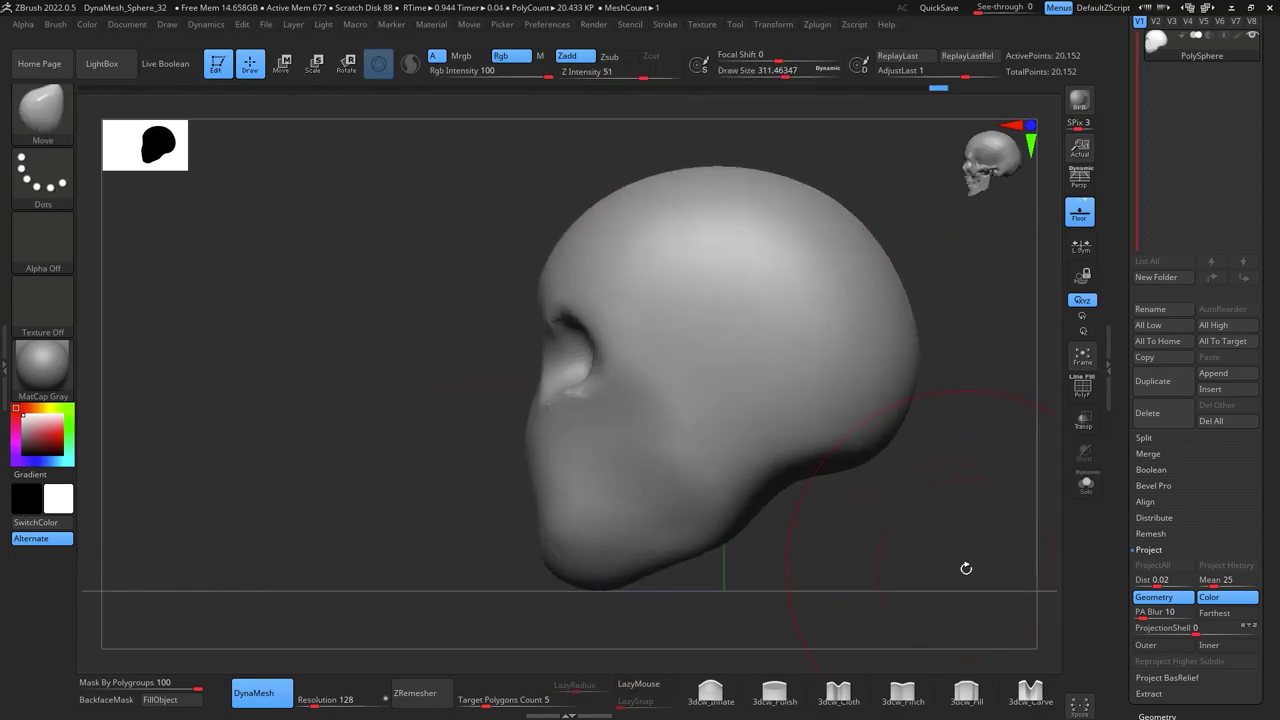
- Load the RC_Clayskin_01 material from file and give the head a tan clay look
click(42, 372)
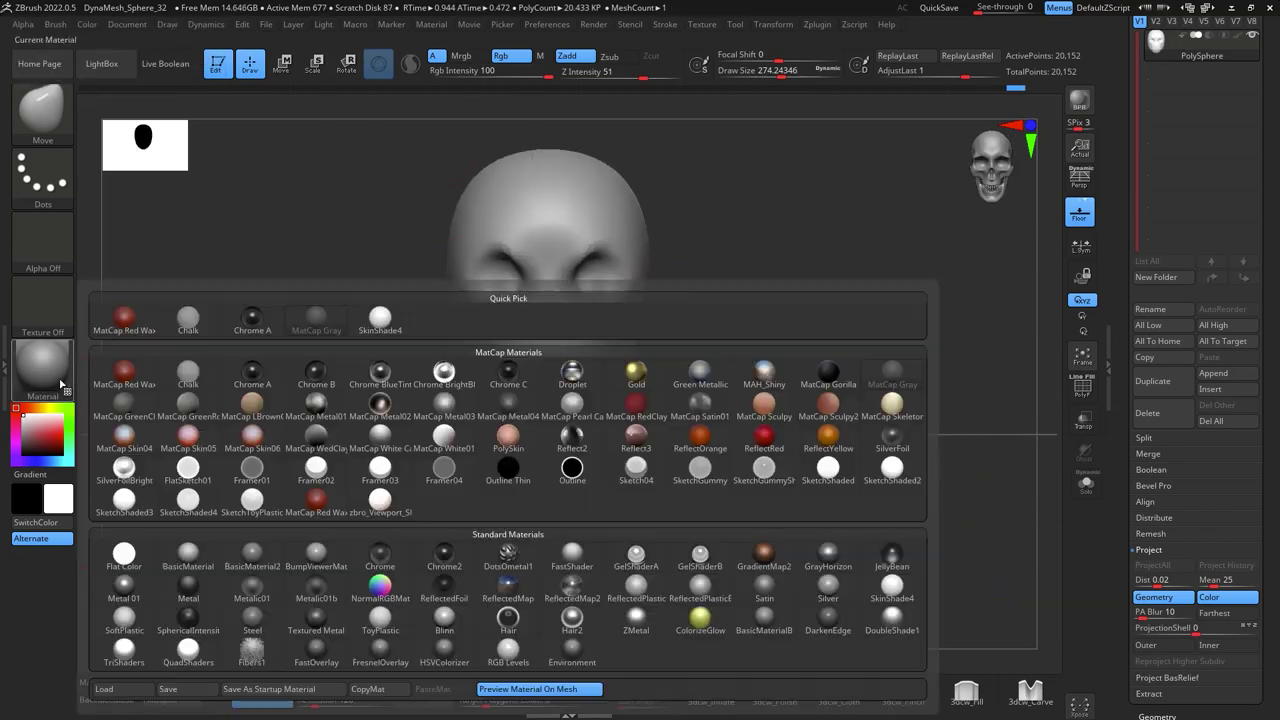
click(104, 689)
scroll(400, 390, down, 4)
click(385, 386)
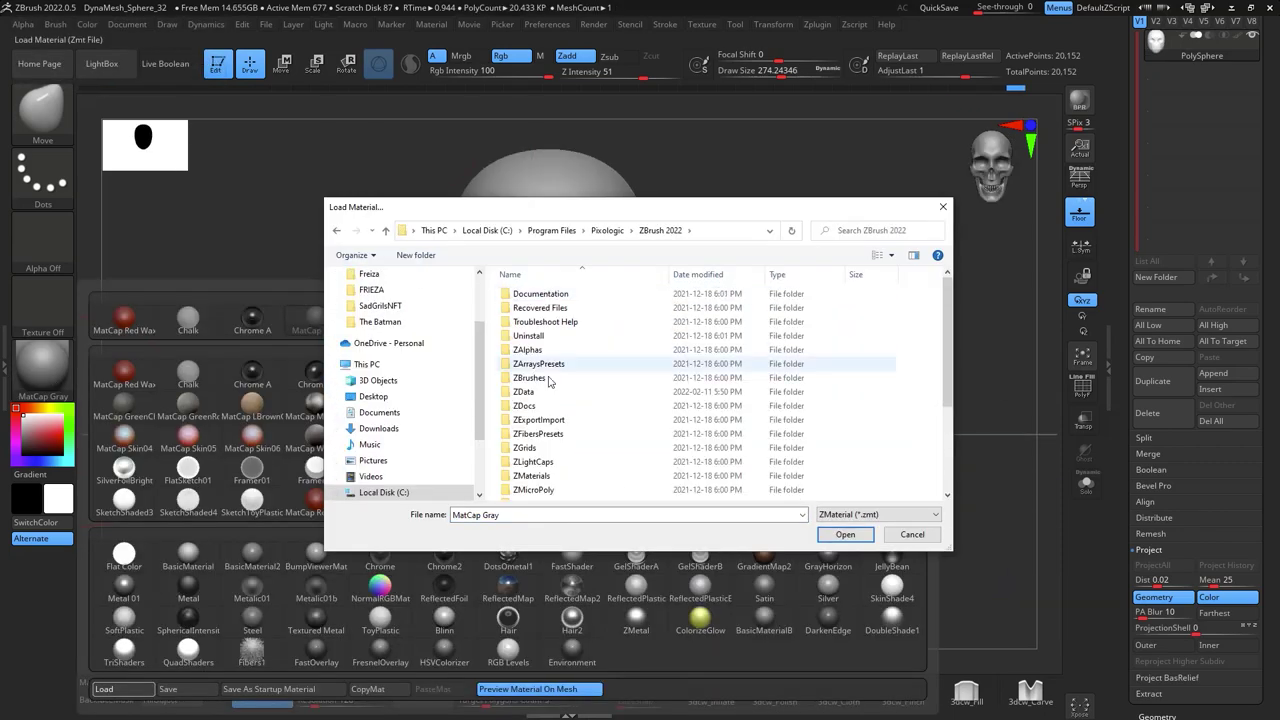
double_click(540, 349)
- Refine the eye sockets and nose area, and flatten the sides of the cranium with the Smooth, ClayBuildup and sPolish brushes
drag(780, 334, 830, 222)
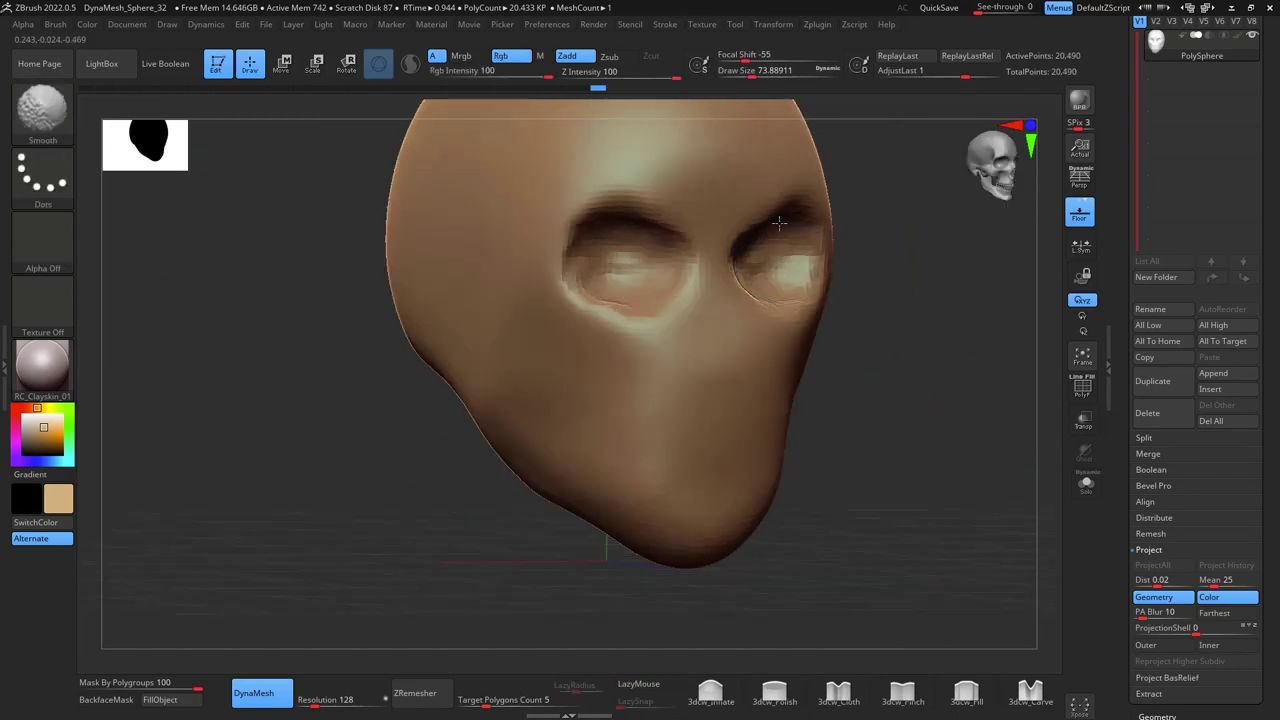
key(space)
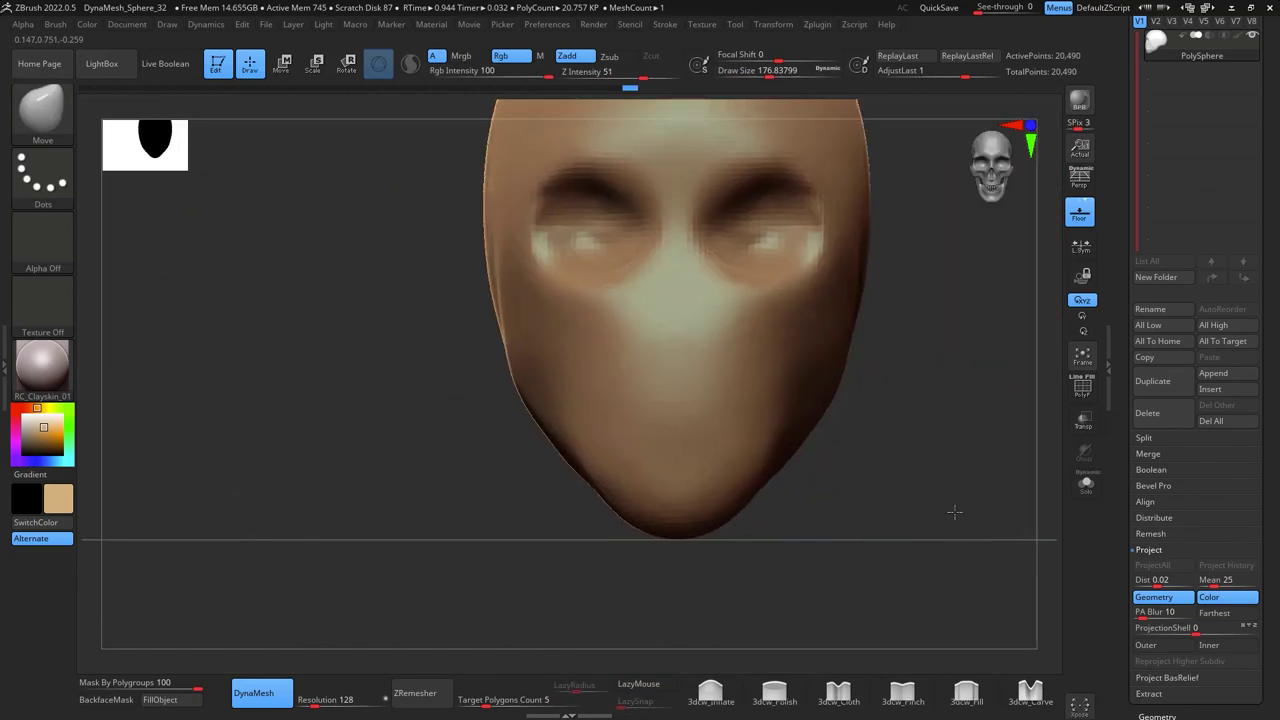
drag(954, 512, 820, 500)
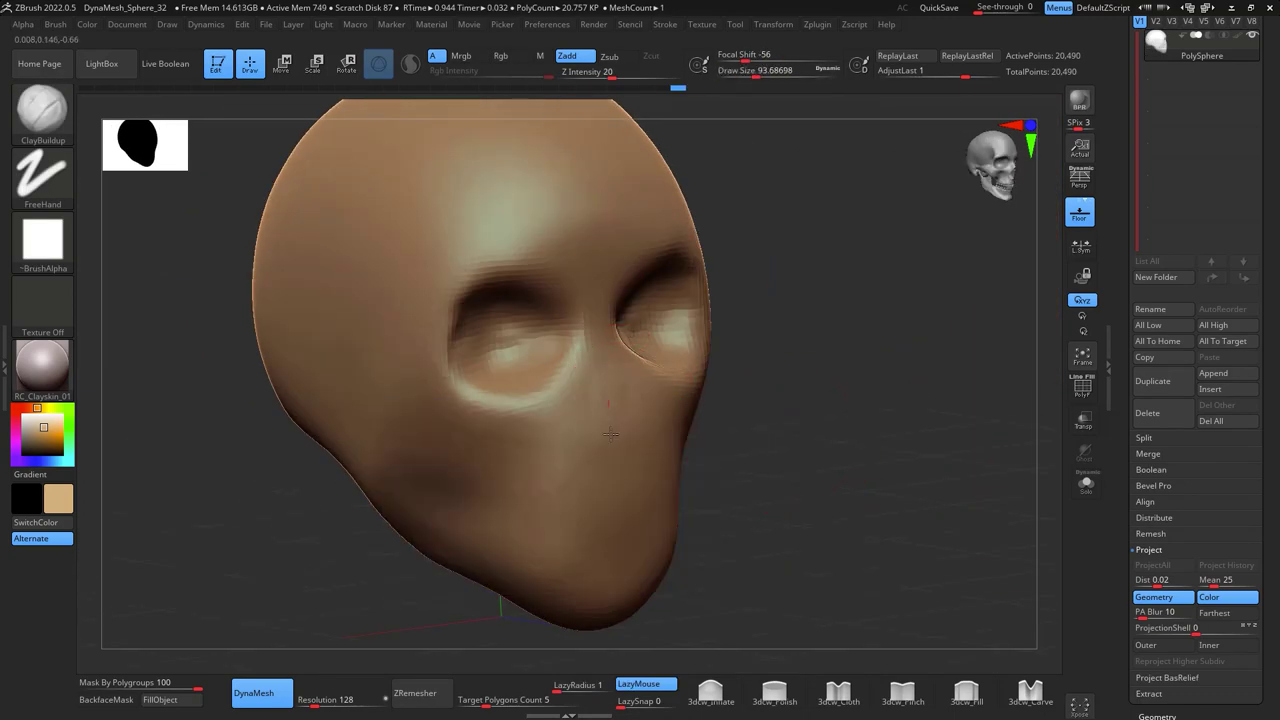
right_drag(647, 464, 770, 342)
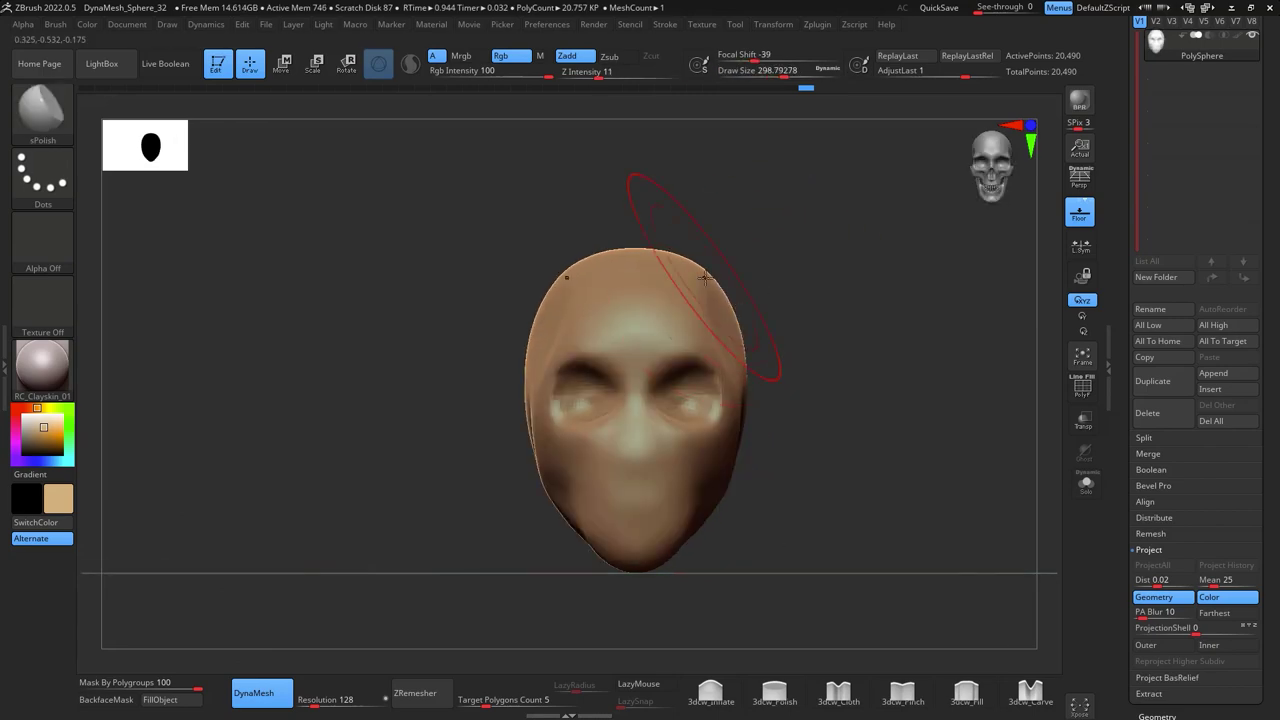
- Pull a neck out from under the skull and cut its base flat with the knife brush
right_drag(838, 278, 780, 428)
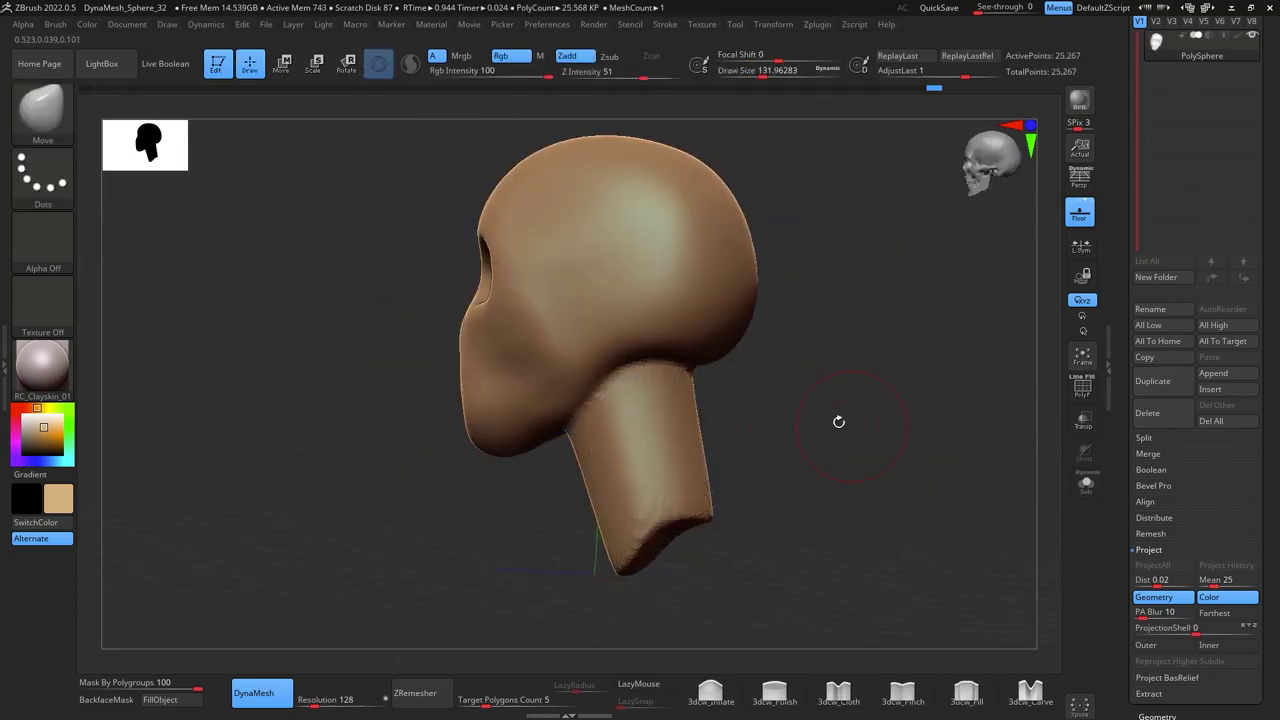
key(b)
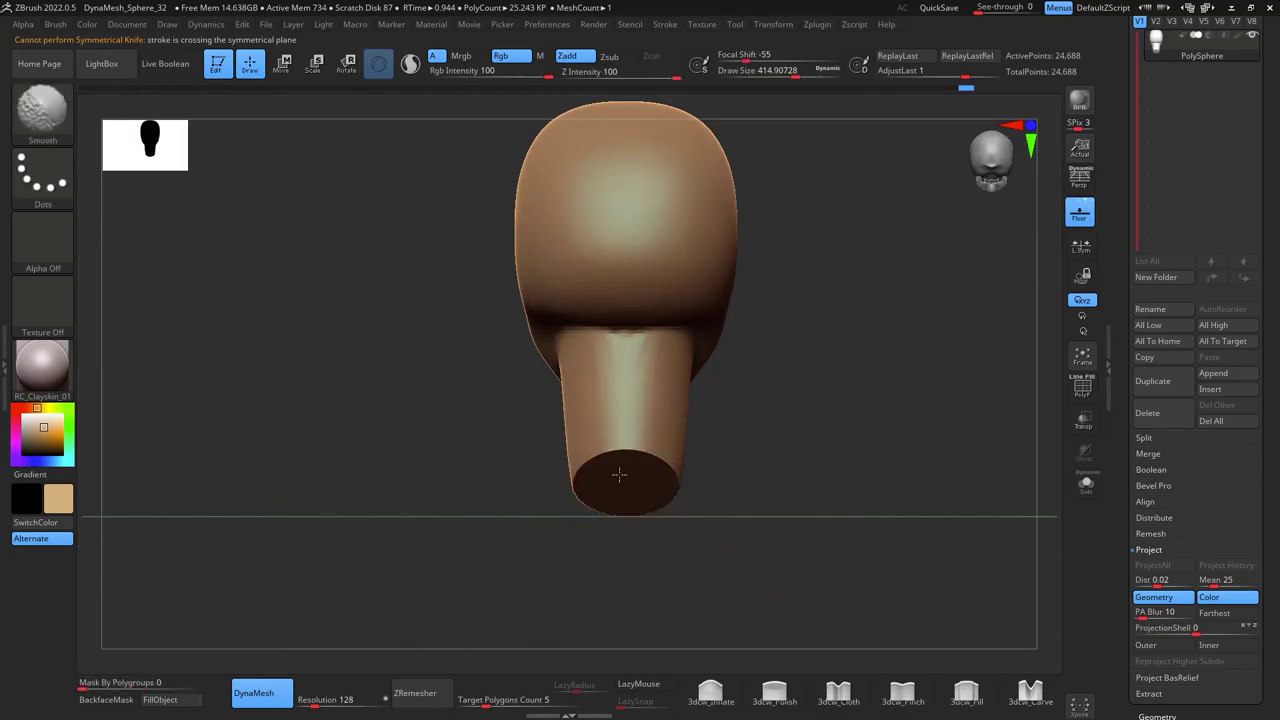
right_drag(752, 410, 957, 491)
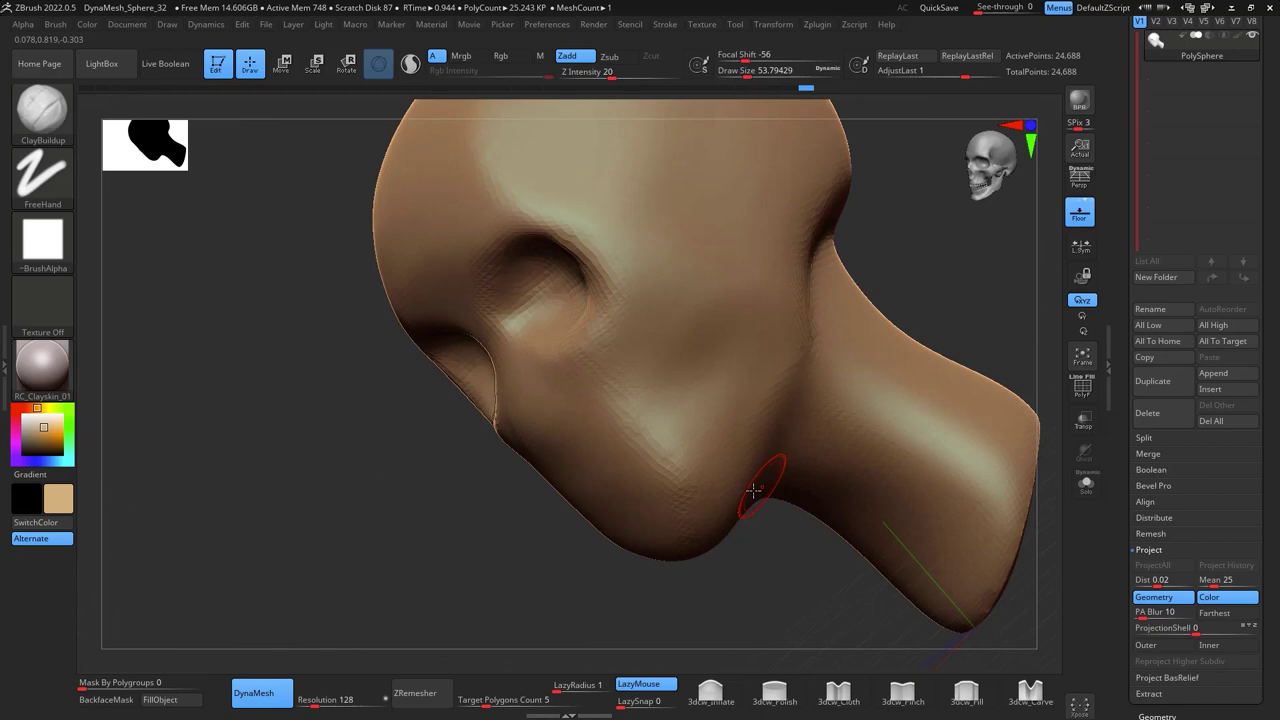
- Build up the cheek, jaw and neck transitions with the ClayBuildup brush
right_drag(638, 590, 998, 431)
right_drag(623, 545, 605, 474)
right_drag(634, 545, 700, 470)
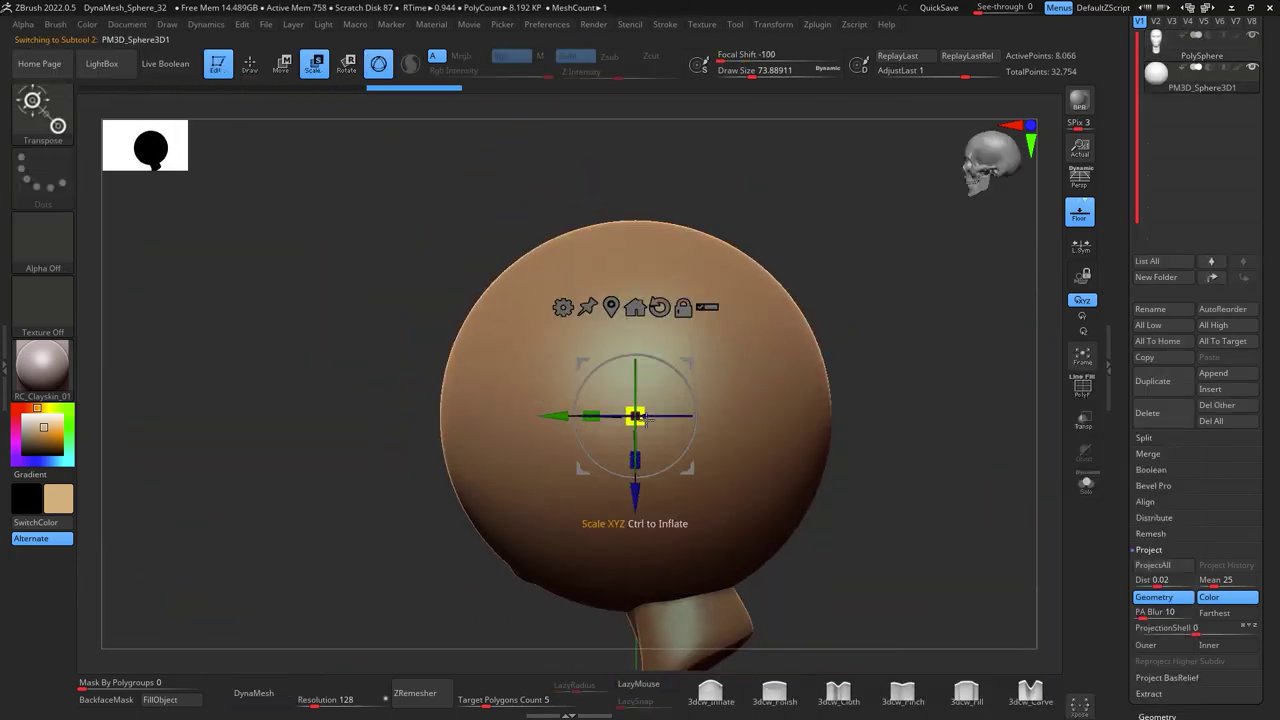
- Scale the added sphere down to an eyeball, place it at the eye socket and mirror it to the other side
alt+right_drag(645, 420, 725, 449)
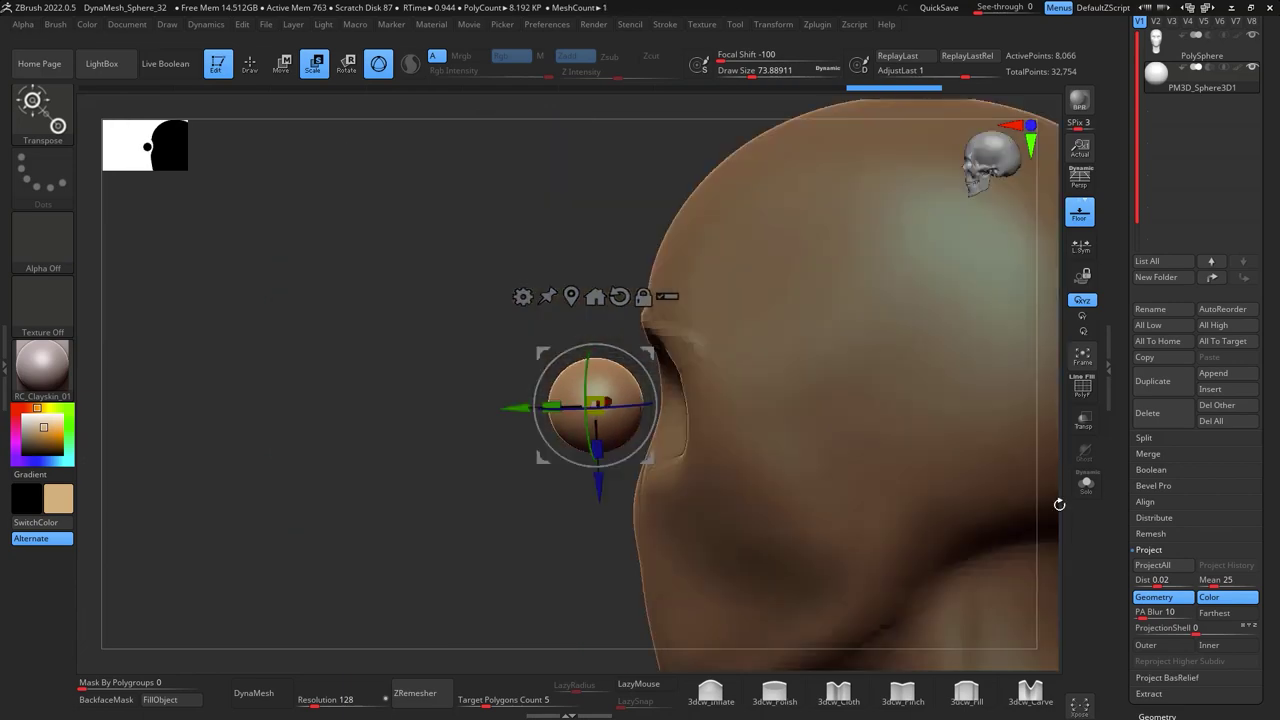
right_drag(757, 437, 944, 215)
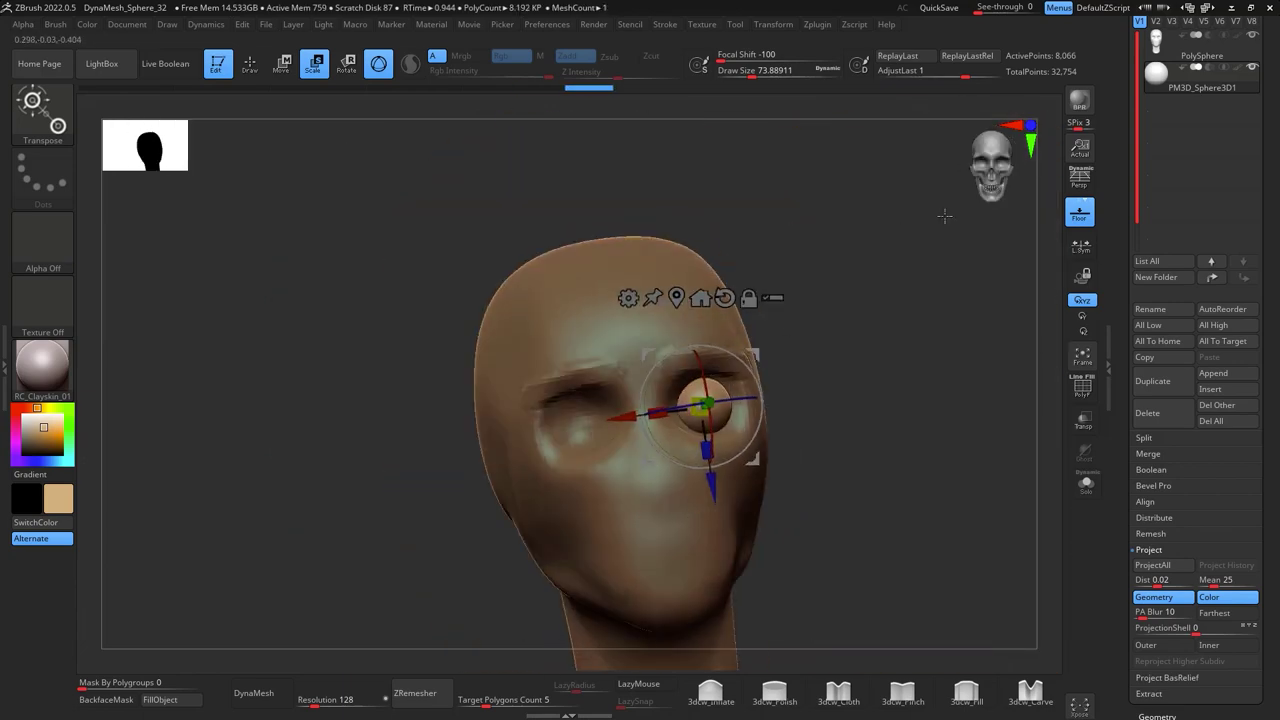
click(817, 24)
click(870, 190)
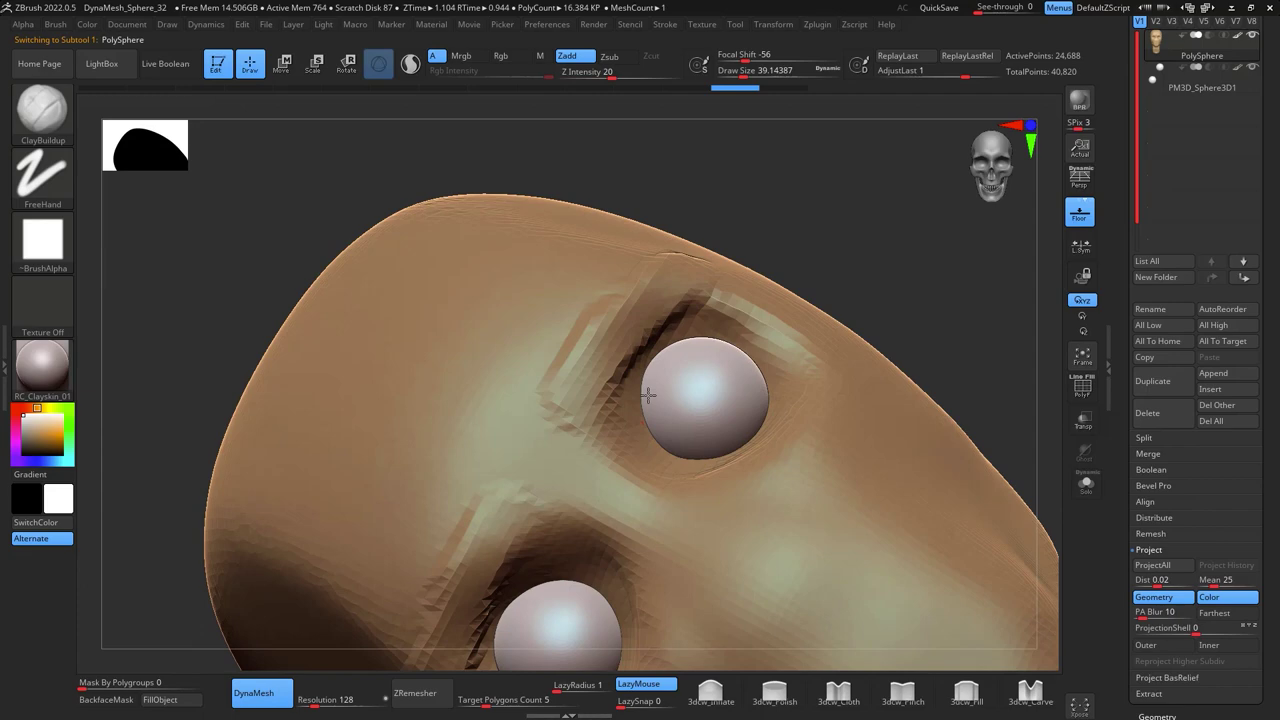
- Build up the eyelids and brow around the eyeballs, then rough in the nose bridge and mouth with ClayBuildup
right_drag(648, 396, 688, 346)
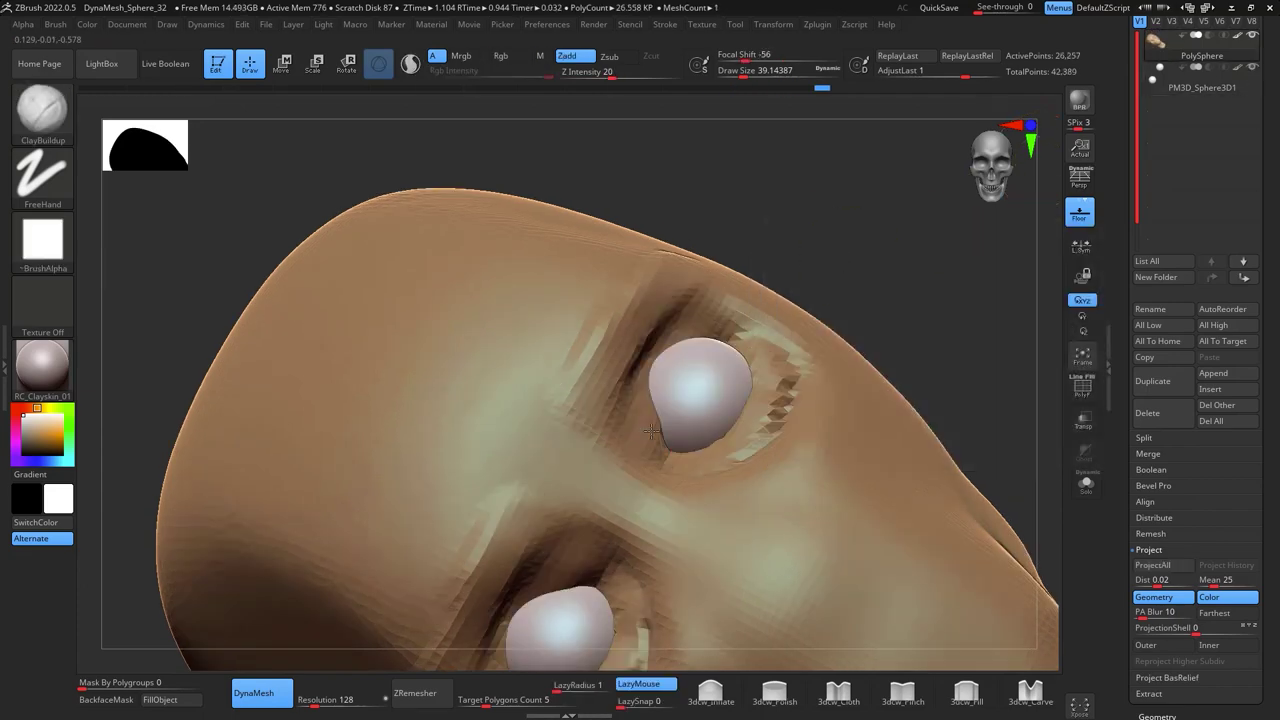
right_drag(651, 431, 991, 280)
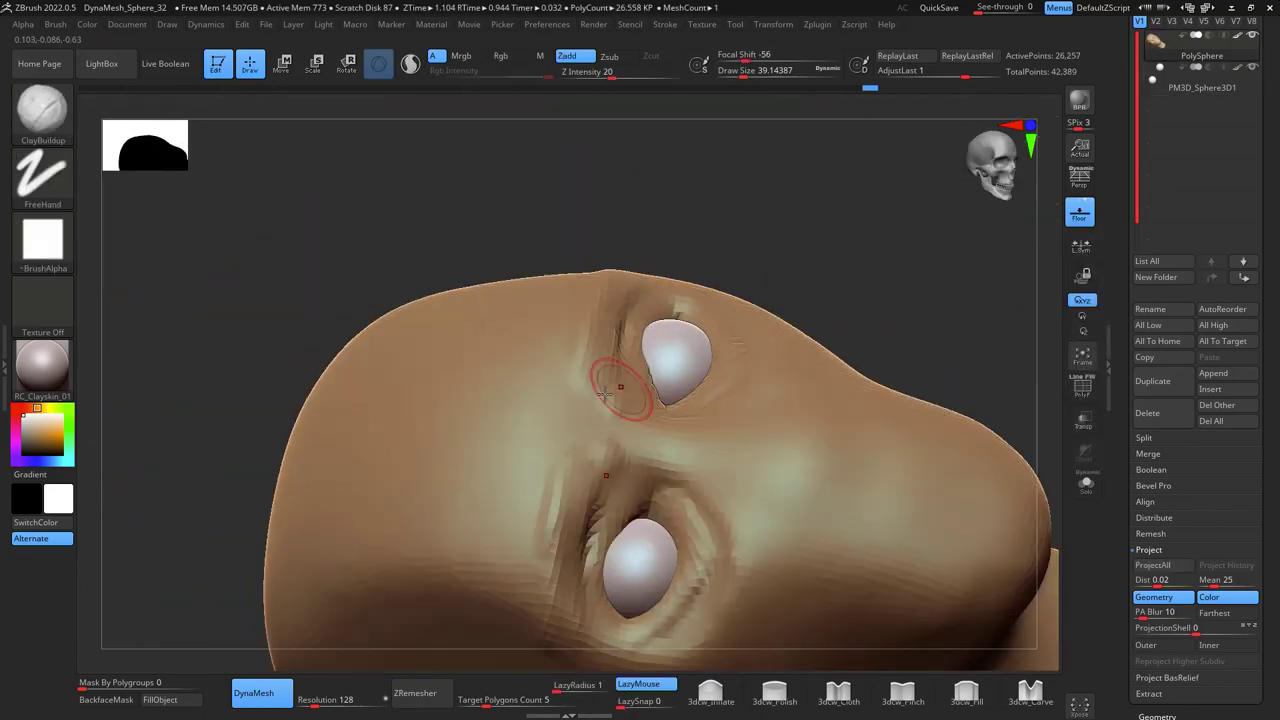
right_drag(551, 380, 615, 400)
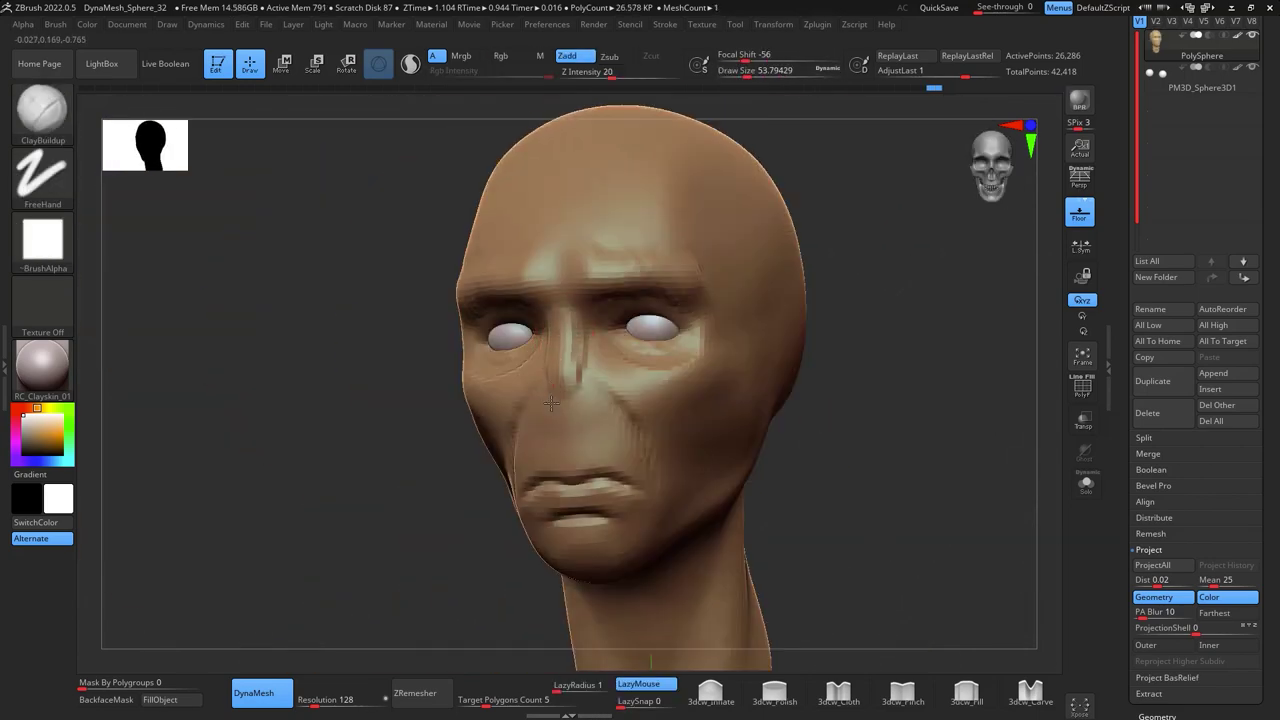
- Smooth and refine the brow, cheeks and mouth, and shape a flat nose with slit nostrils
drag(565, 437, 912, 392)
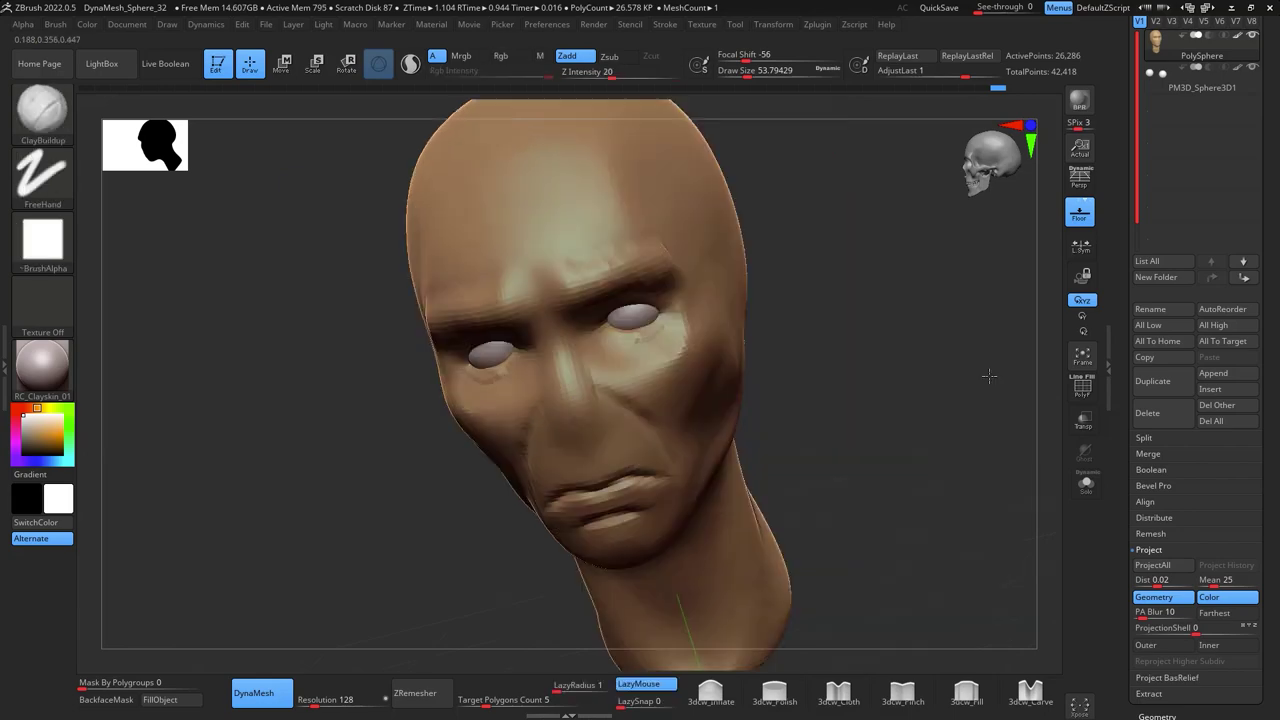
drag(986, 371, 701, 302)
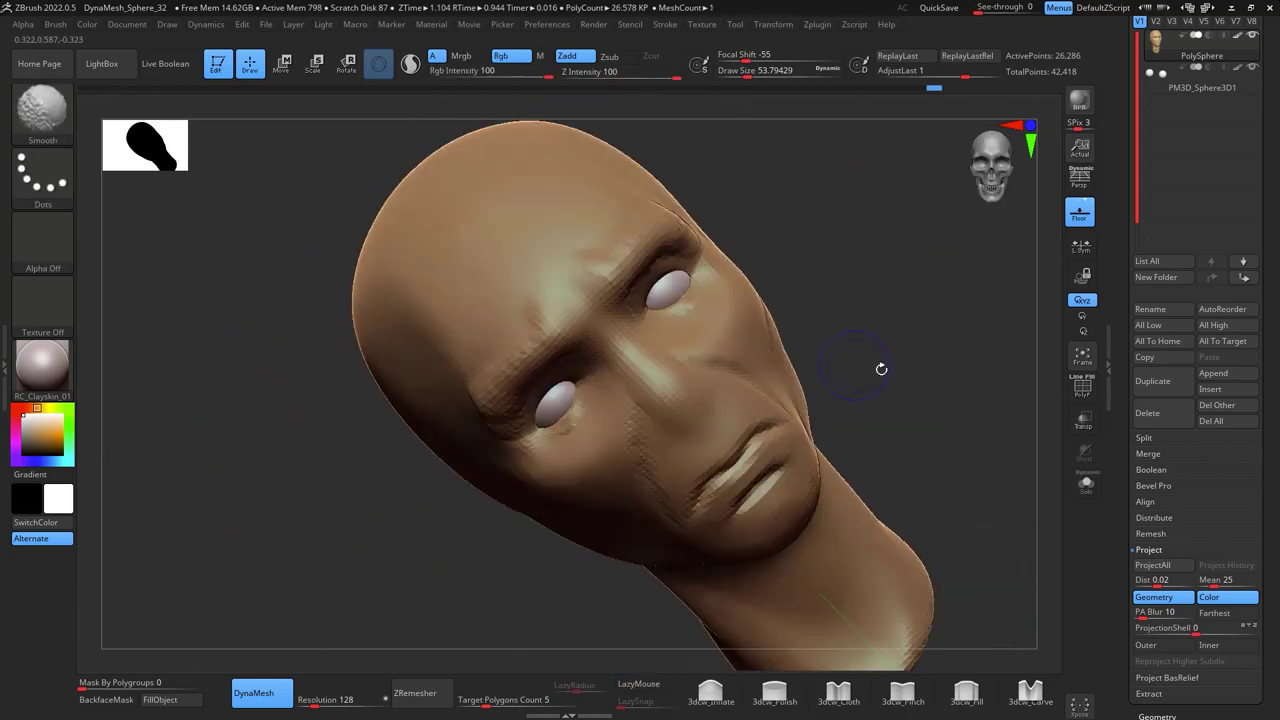
key(b)
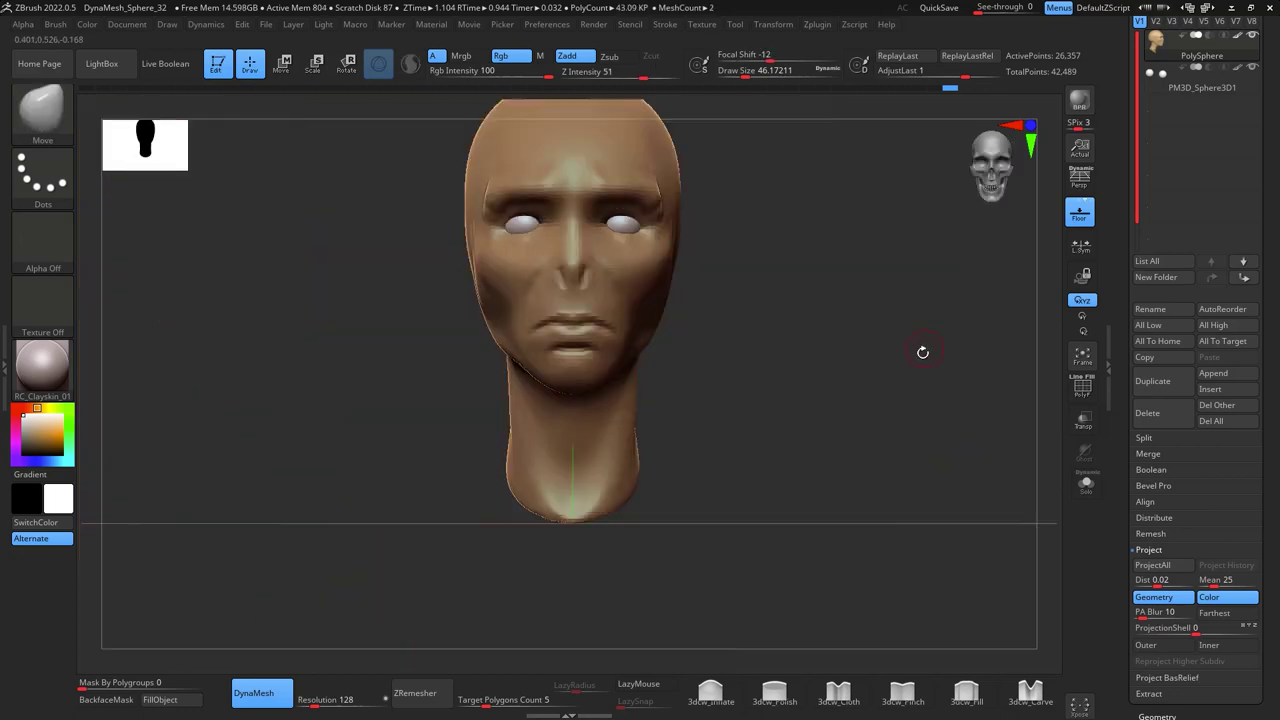
- Load the ear model, attach it to the side of the head and mirror it to the opposite side
drag(923, 351, 740, 414)
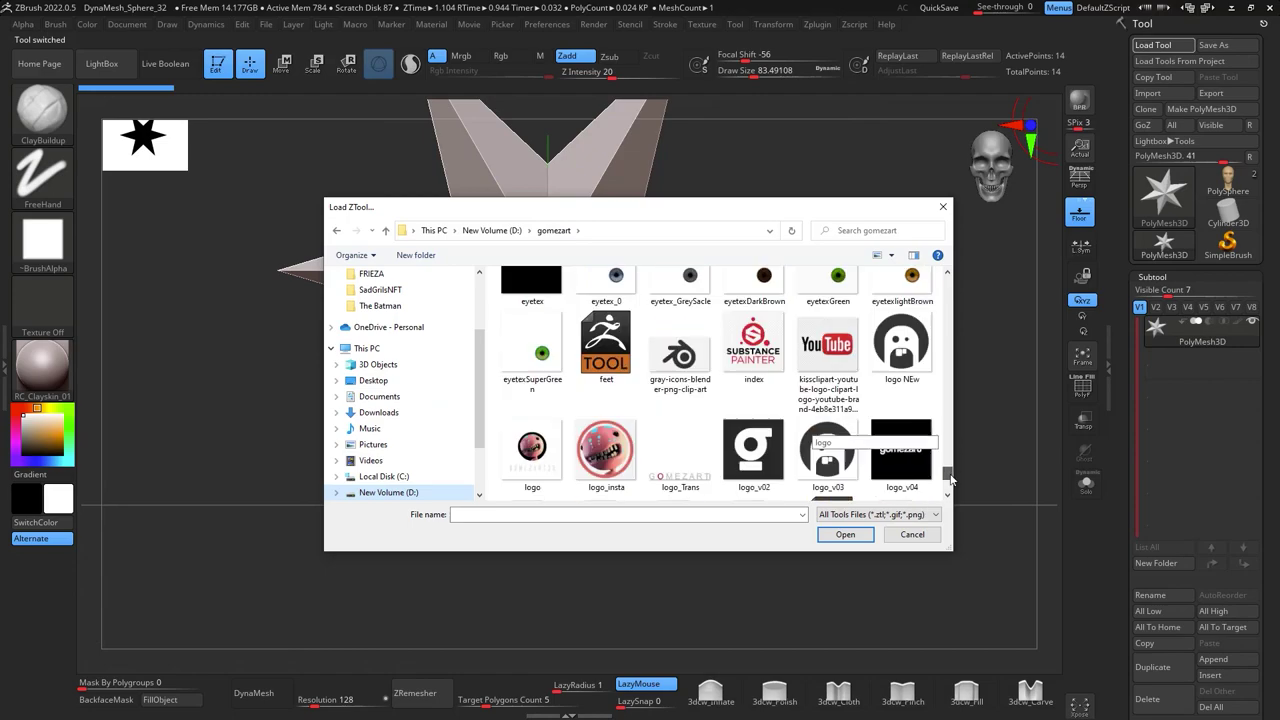
drag(950, 480, 948, 424)
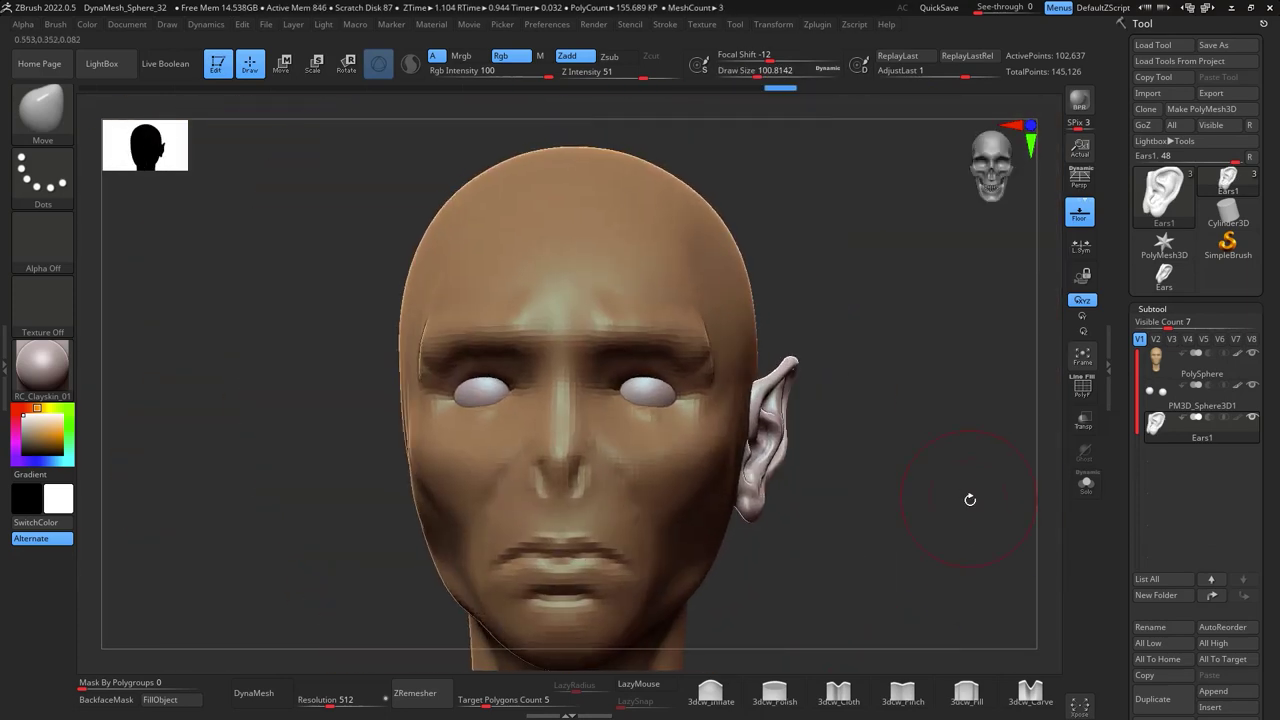
click(820, 24)
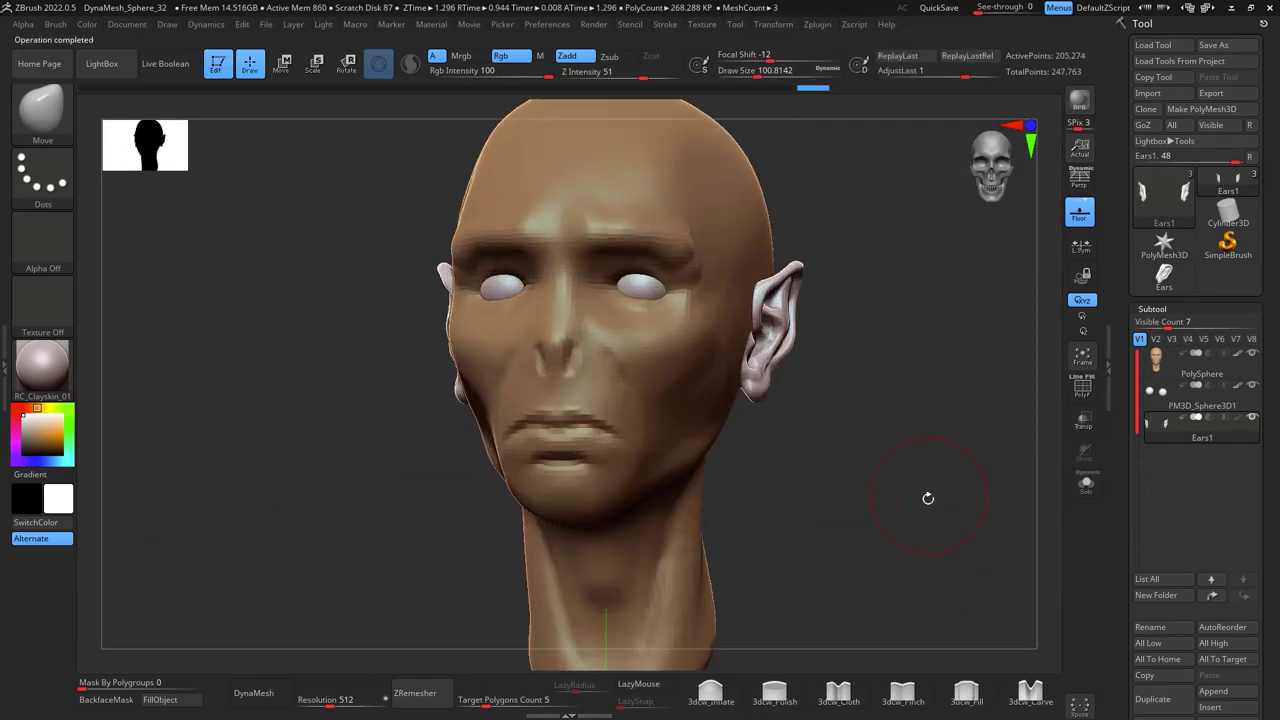
- Recolour the head and ears with a pale pink skin tone and refine the cheeks, jaw and eyelids with ClayBuildup
drag(928, 498, 852, 289)
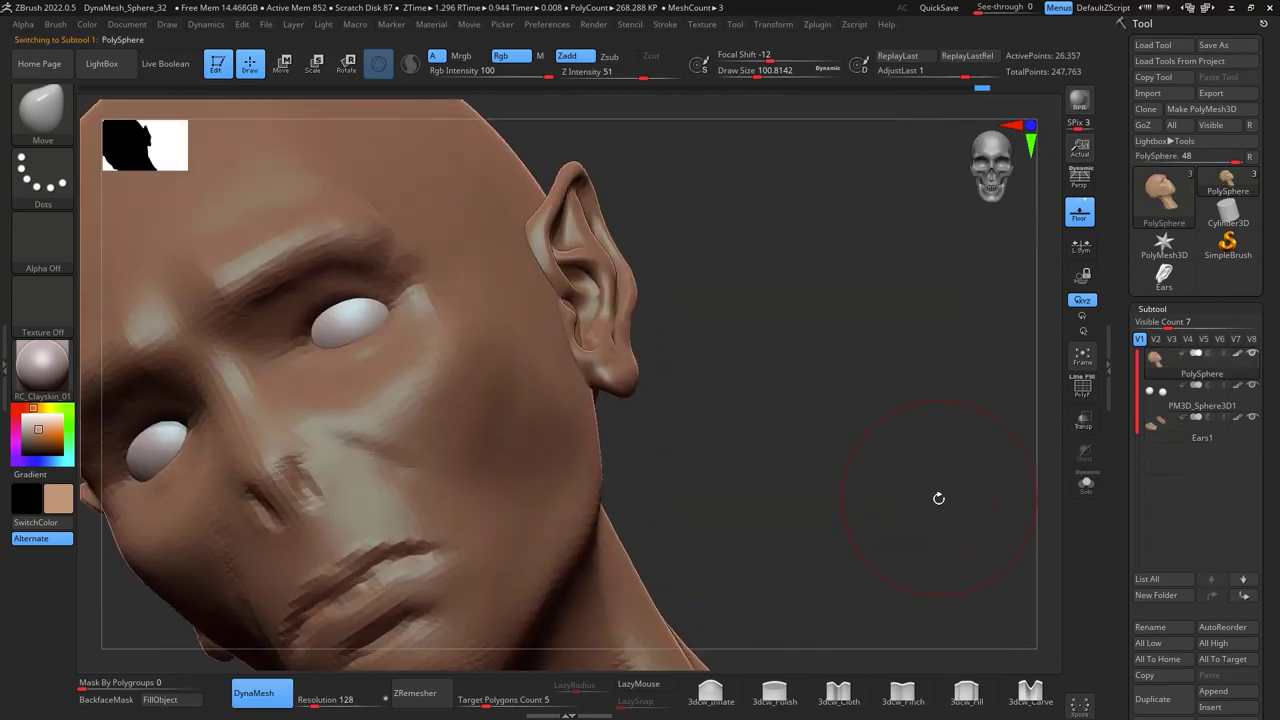
drag(934, 497, 690, 437)
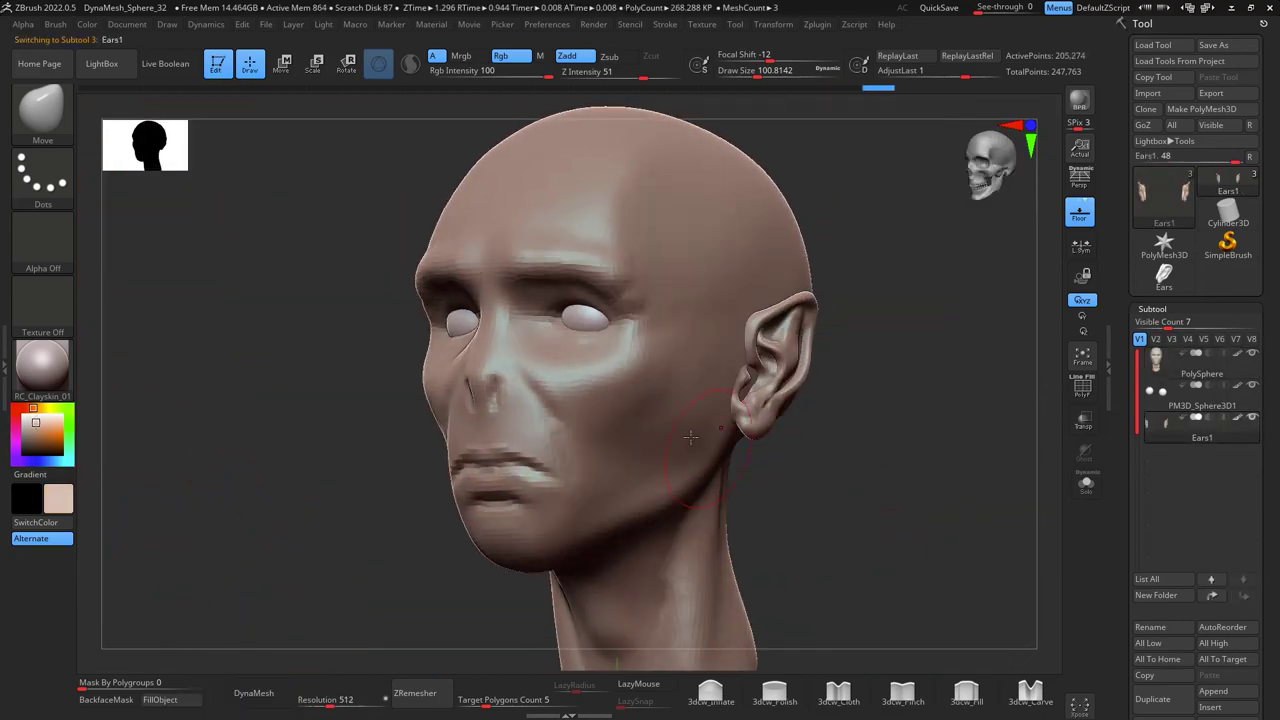
drag(607, 481, 645, 553)
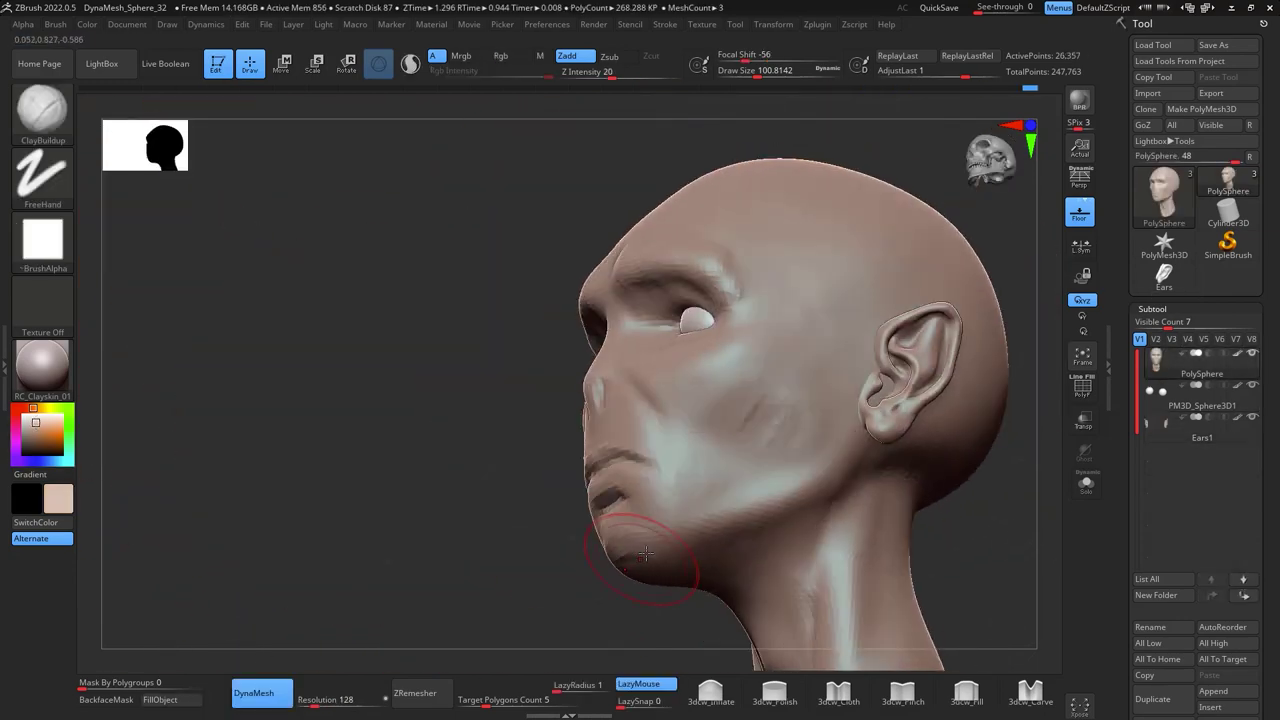
drag(1005, 471, 900, 465)
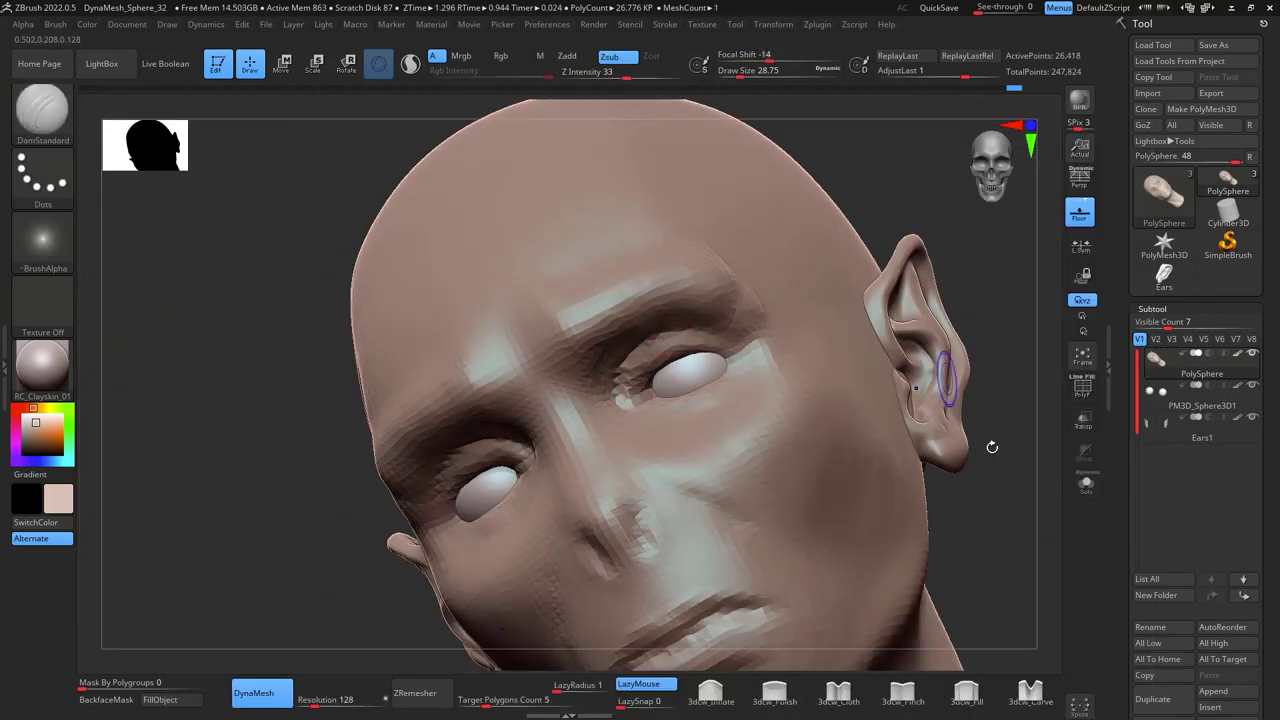
- Carve the frown crease, eyelid edges and cheek folds into the face with the DamStandard brush
shift+drag(992, 447, 595, 304)
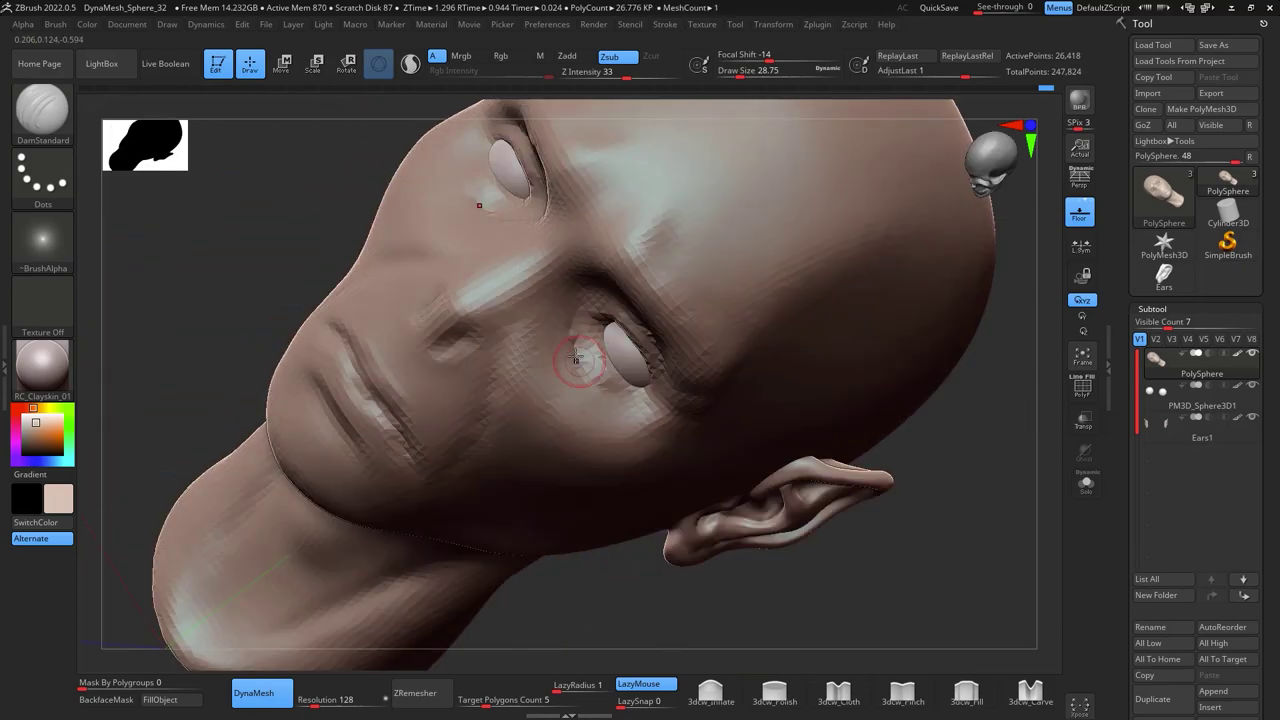
mouse_move(880, 560)
mouse_down()
mouse_move(700, 480)
mouse_move(570, 345)
mouse_move(846, 514)
mouse_move(851, 346)
mouse_move(549, 262)
mouse_up()
key(b)
key(d)
key(s)
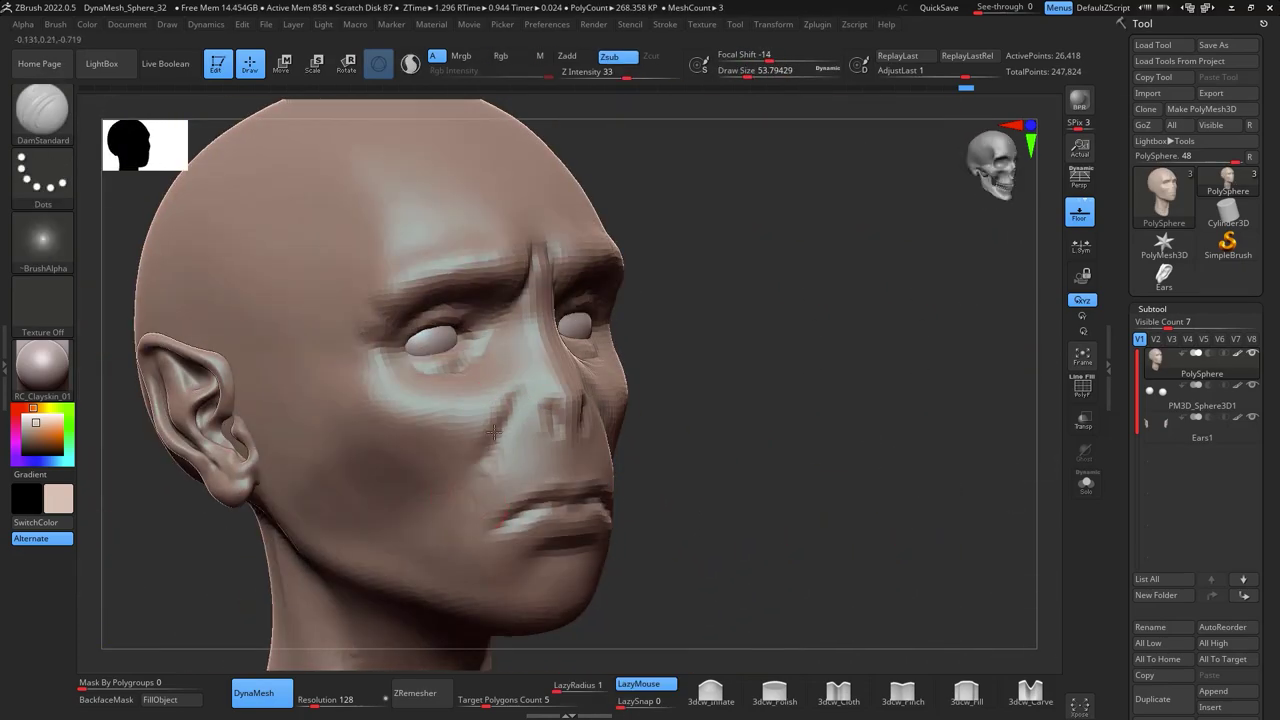
drag(760, 500, 700, 484)
- Subdivide the head mesh once and sharpen the eyelids and lips with DamStandard at a draw size of about 17
key(space)
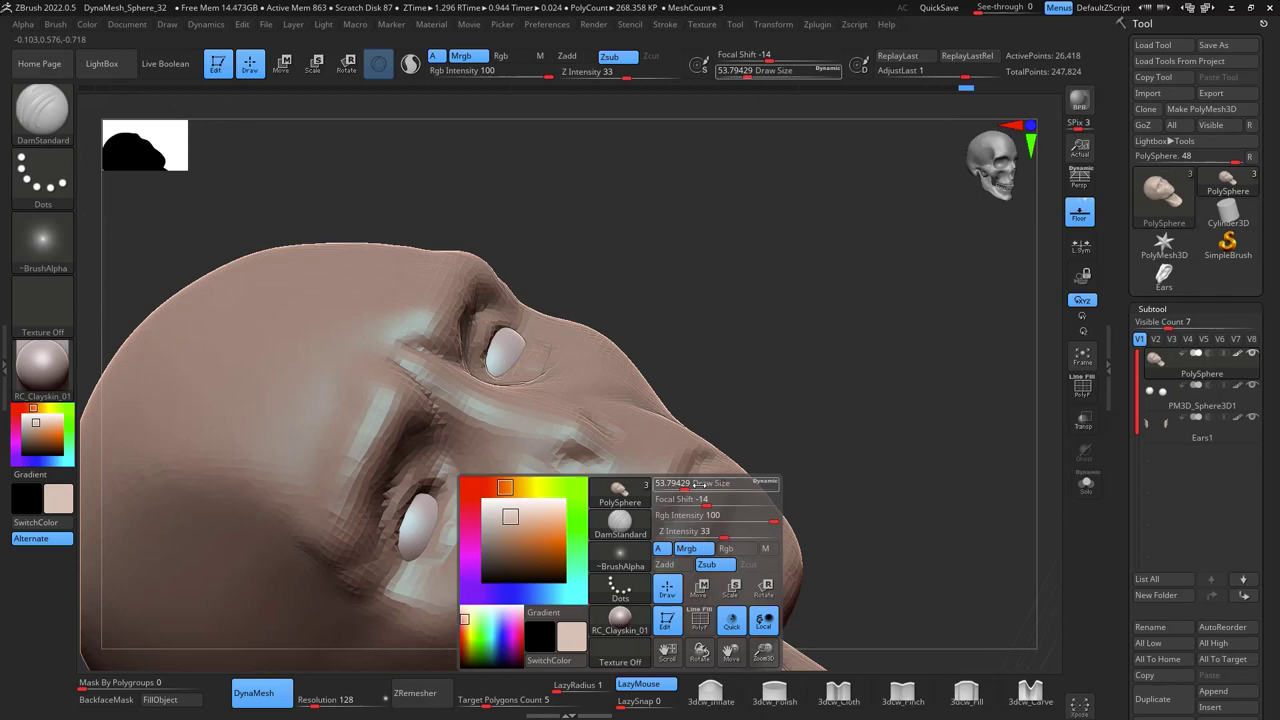
mouse_move(873, 437)
mouse_down()
mouse_move(1020, 466)
mouse_move(986, 474)
mouse_move(969, 406)
mouse_move(780, 370)
mouse_up()
key(ctrl+d)
drag(850, 330, 697, 428)
drag(668, 473, 711, 376)
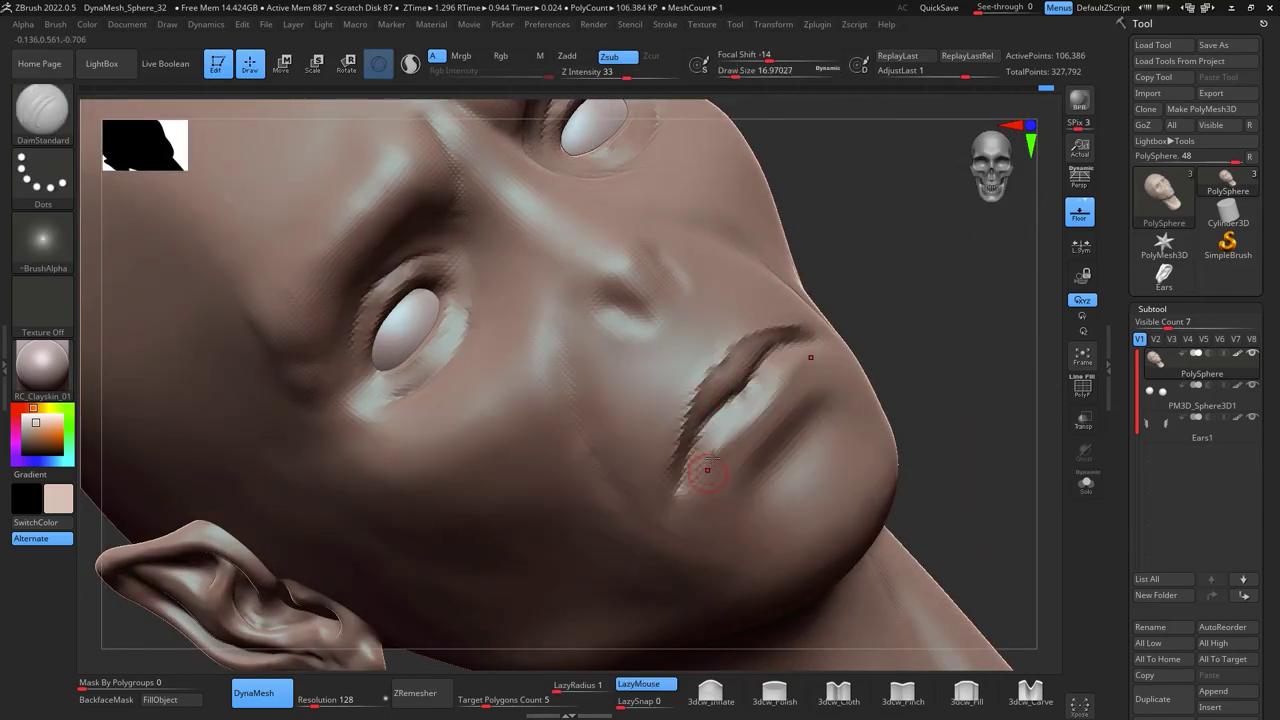
- Define the mouth corners and carve narrow slit nostrils with DamStandard at a draw size of about 12
mouse_move(707, 470)
mouse_down()
mouse_move(1023, 517)
mouse_move(796, 388)
mouse_move(1009, 466)
mouse_move(753, 256)
mouse_move(971, 474)
mouse_up()
mouse_move(974, 423)
mouse_down()
mouse_move(634, 429)
mouse_move(530, 456)
mouse_move(929, 543)
mouse_up()
key(b)
key(d)
key(s)
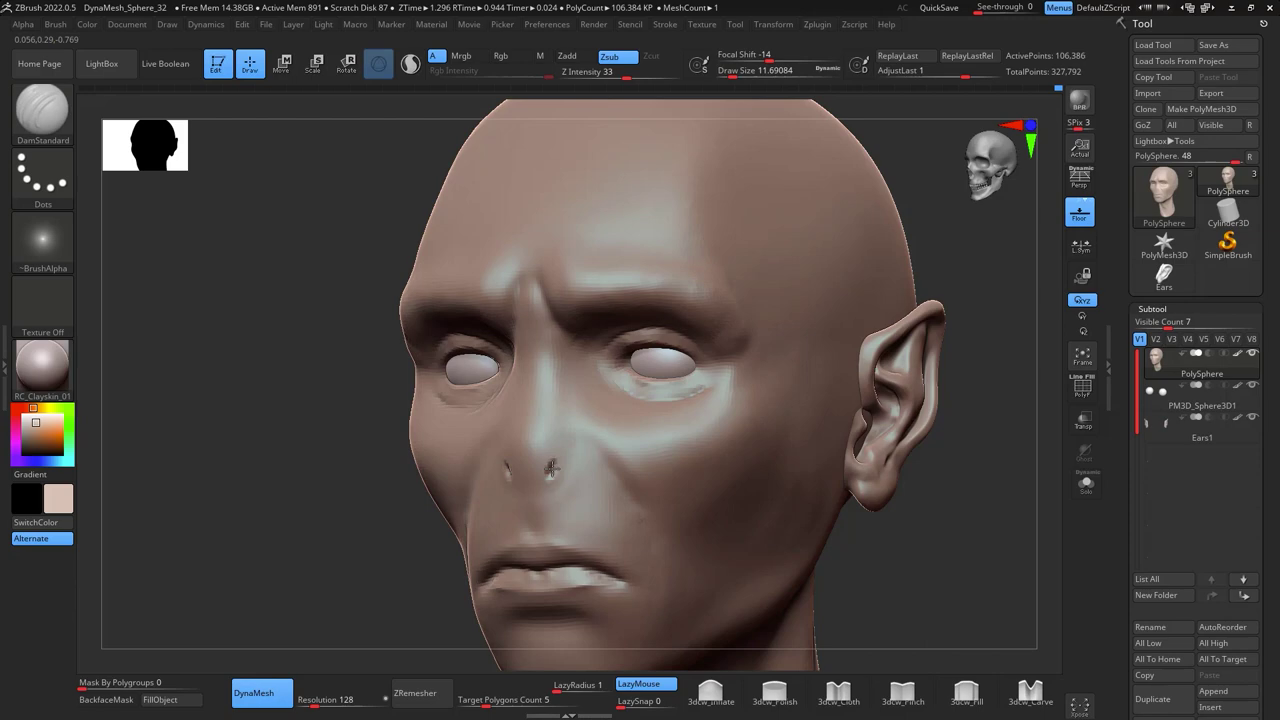
drag(551, 468, 883, 379)
- Recolour the head and ears with a pale blue-green skin tone
drag(604, 239, 940, 467)
click(1168, 425)
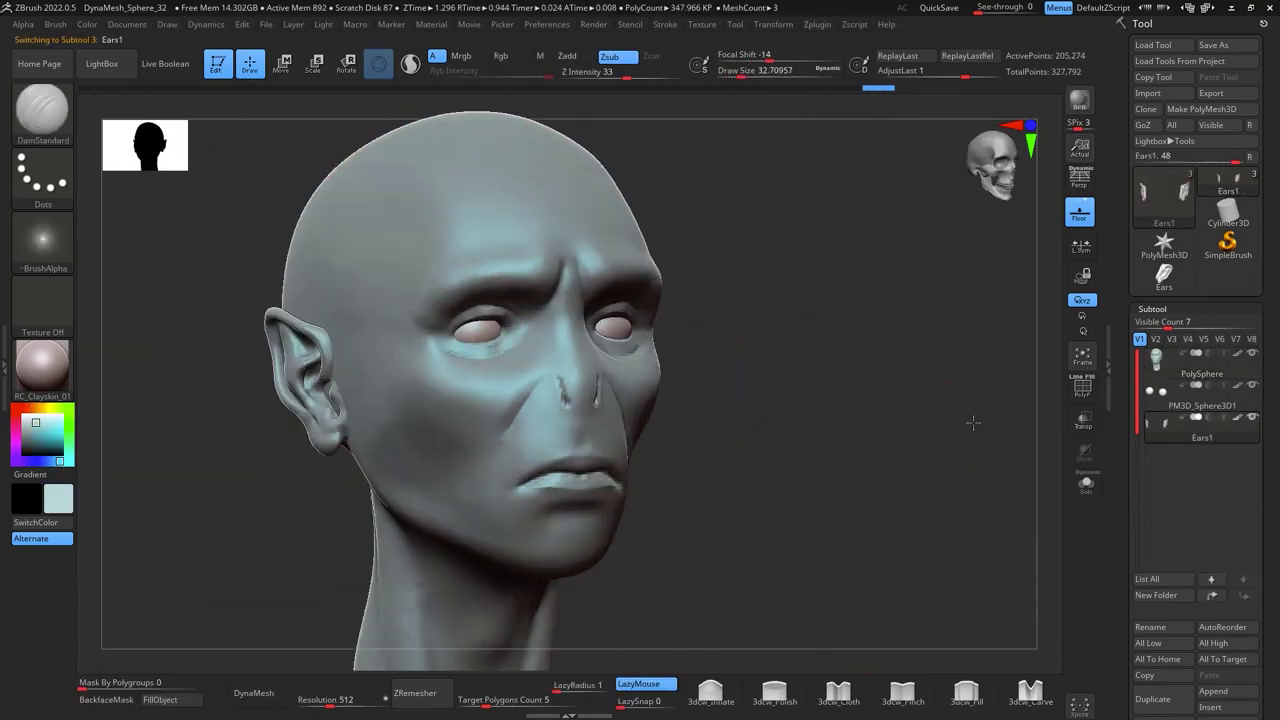
- Adjust the proportions of the head, jaw and neck with the Move brush
mouse_move(940, 460)
mouse_down()
mouse_move(1020, 363)
mouse_move(934, 461)
mouse_up()
key(f)
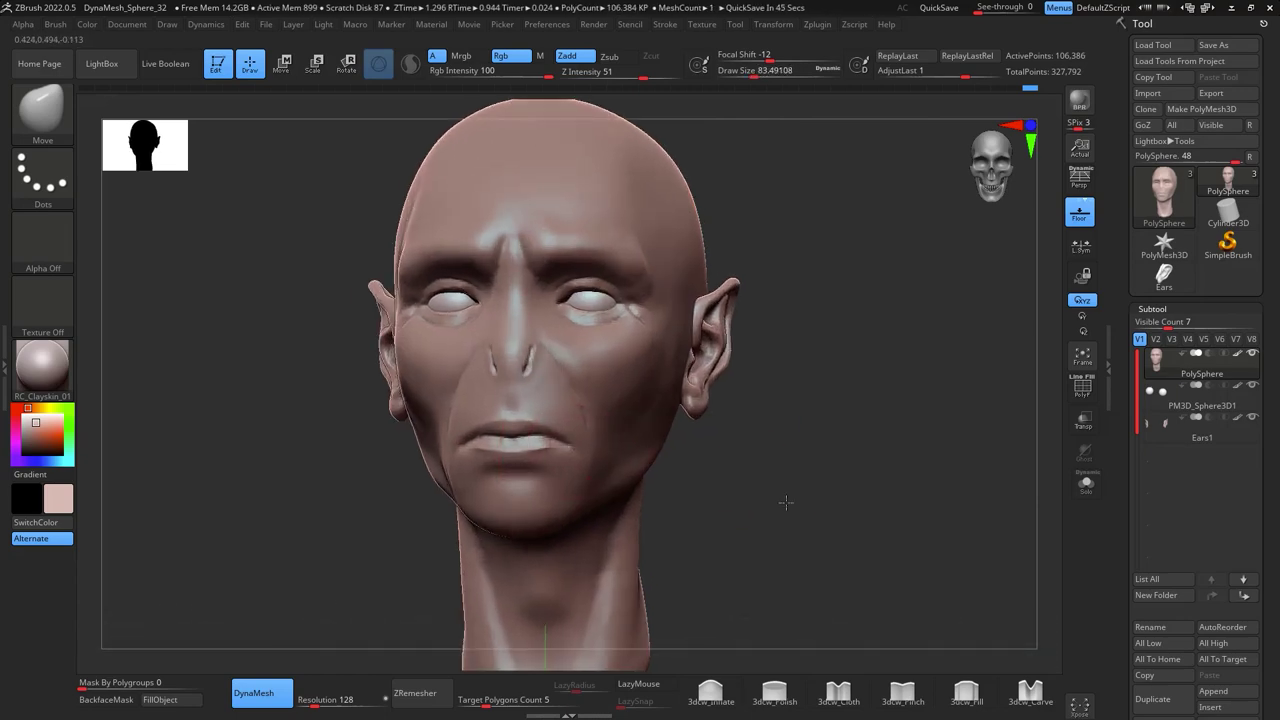
drag(785, 502, 573, 452)
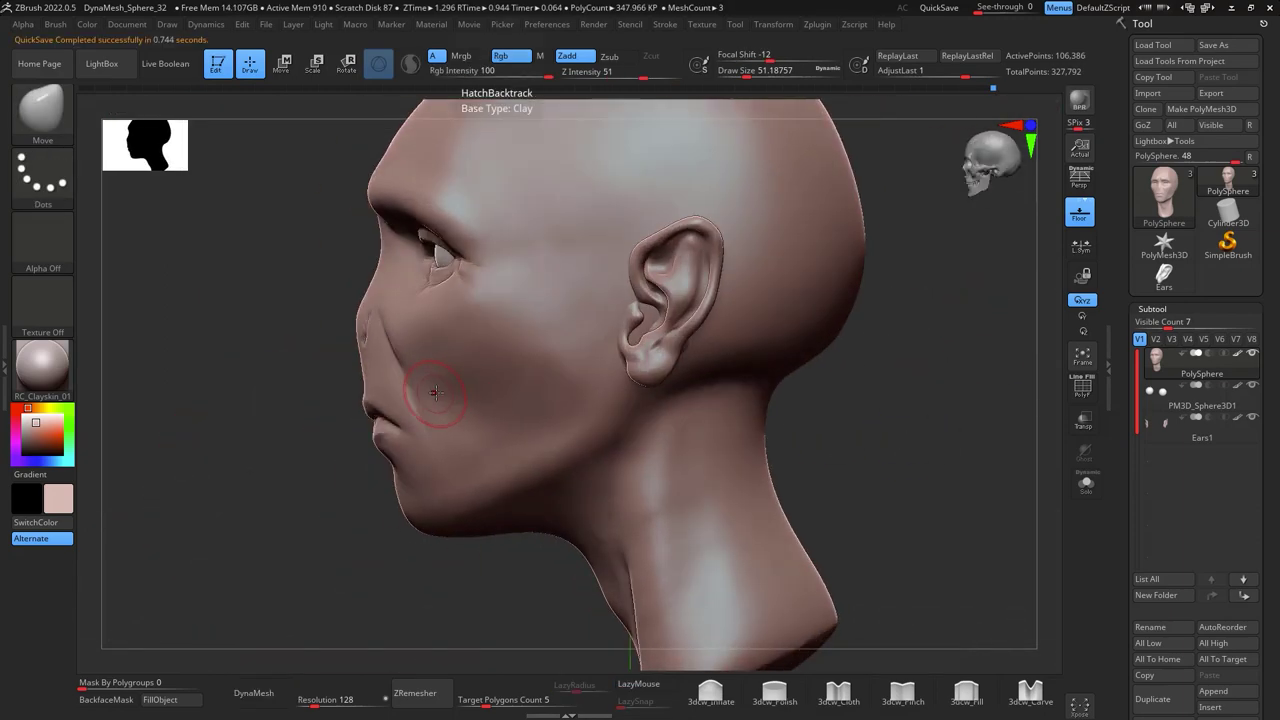
right_drag(436, 392, 420, 413)
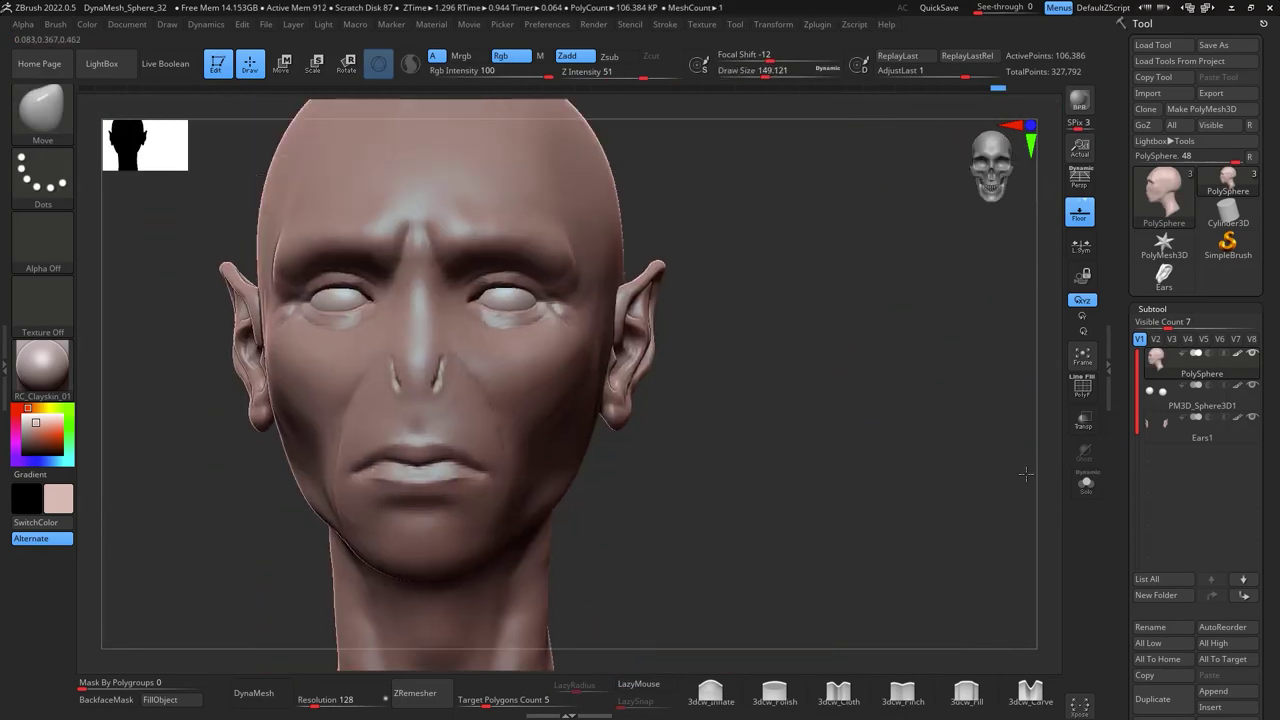
- Merge the ears into the head with DynaMesh at resolution 512 and refine the facial forms with ClayBuildup
drag(760, 440, 834, 449)
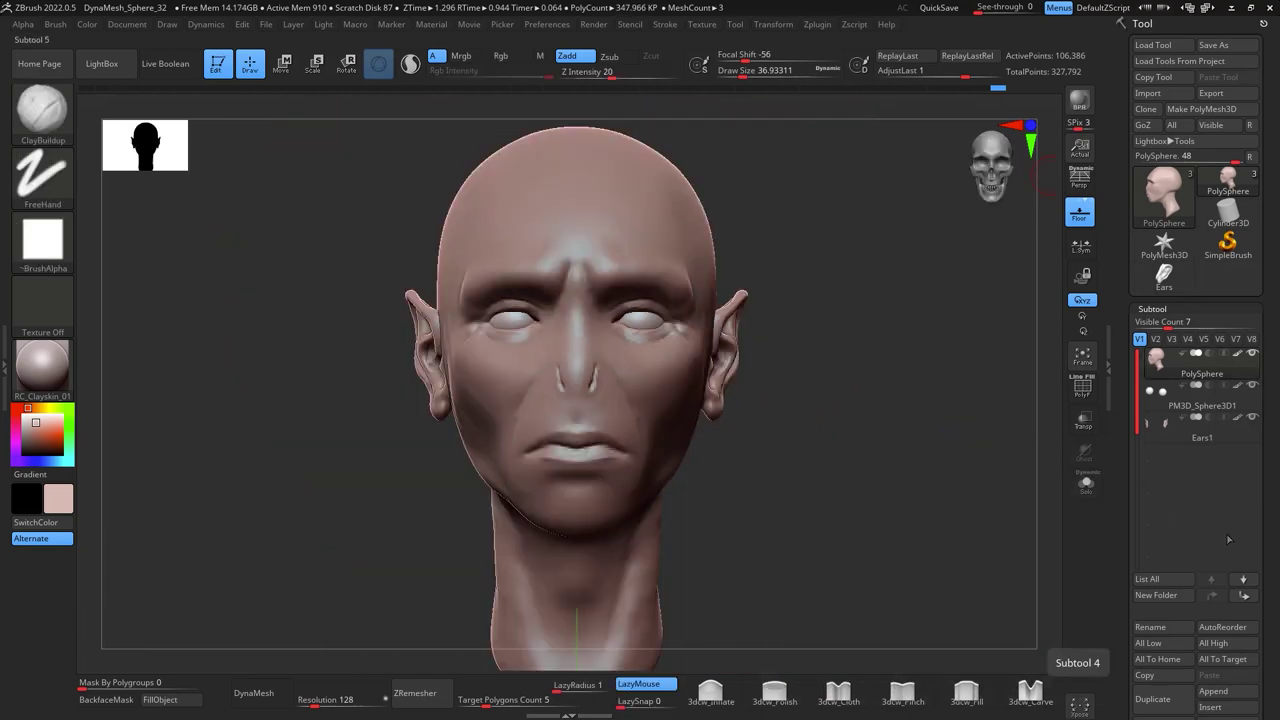
drag(760, 450, 840, 453)
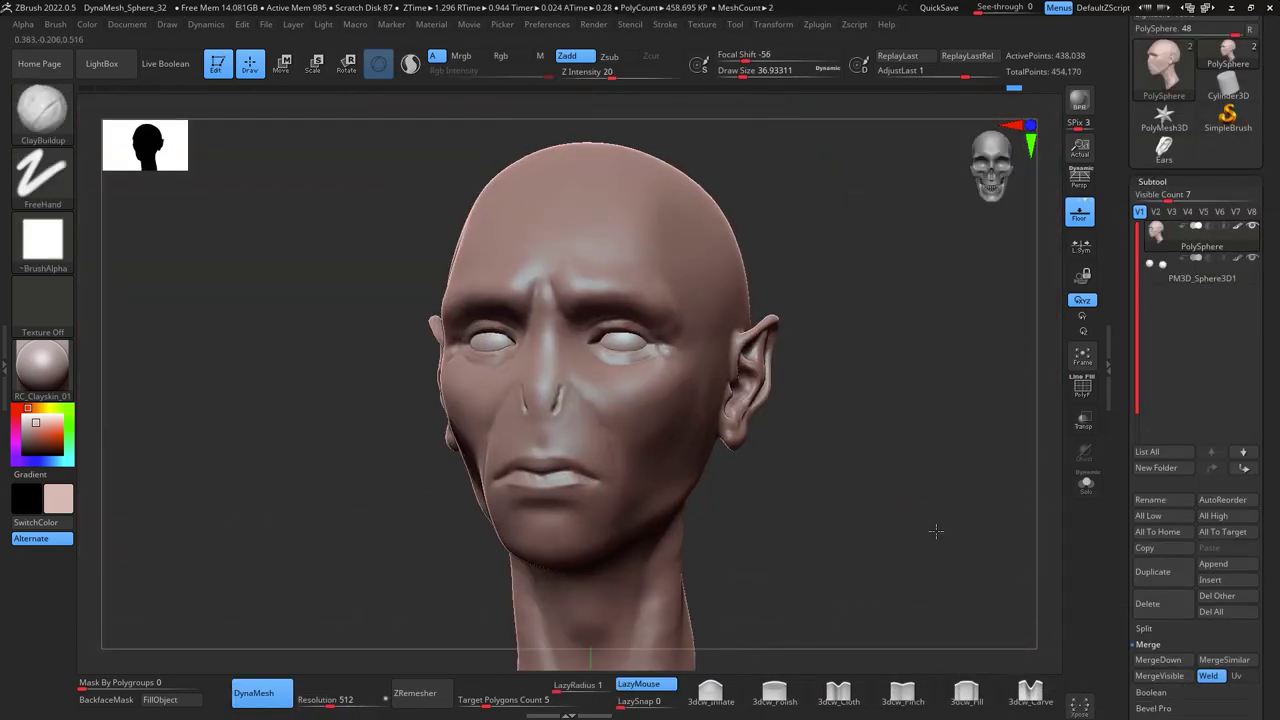
mouse_move(1014, 531)
mouse_down()
mouse_move(983, 492)
mouse_move(810, 431)
mouse_up()
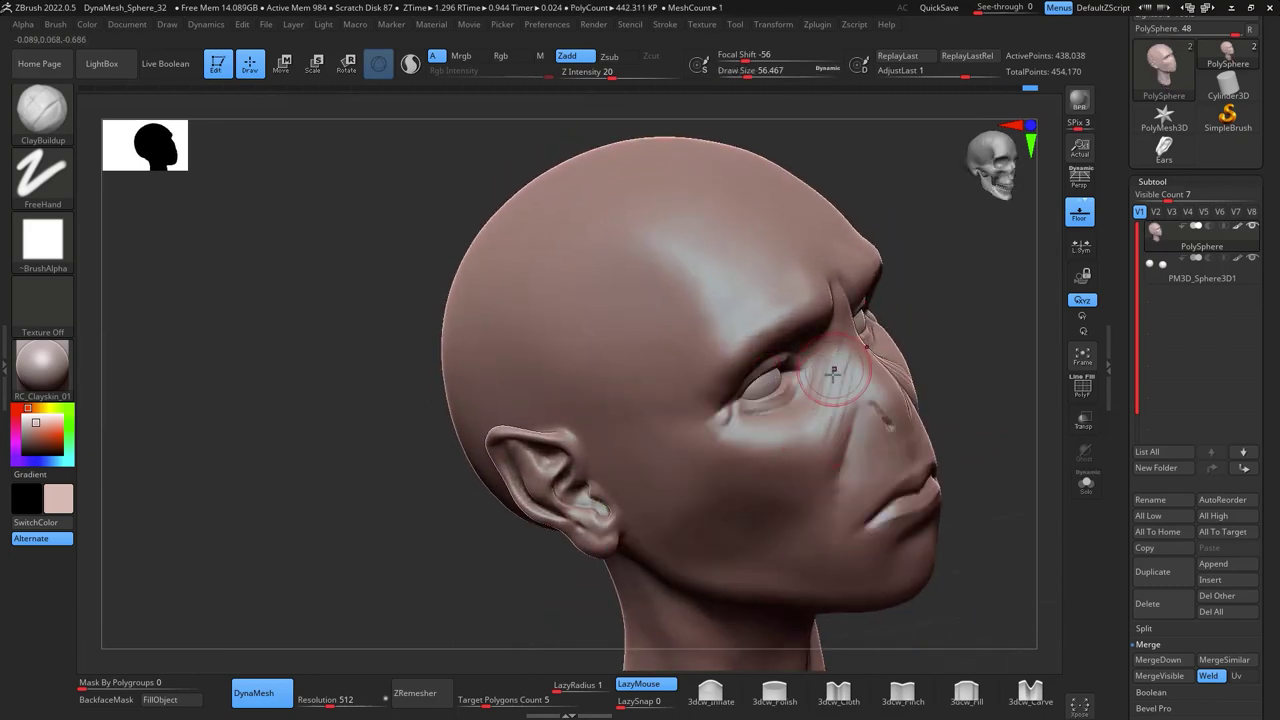
drag(833, 372, 818, 395)
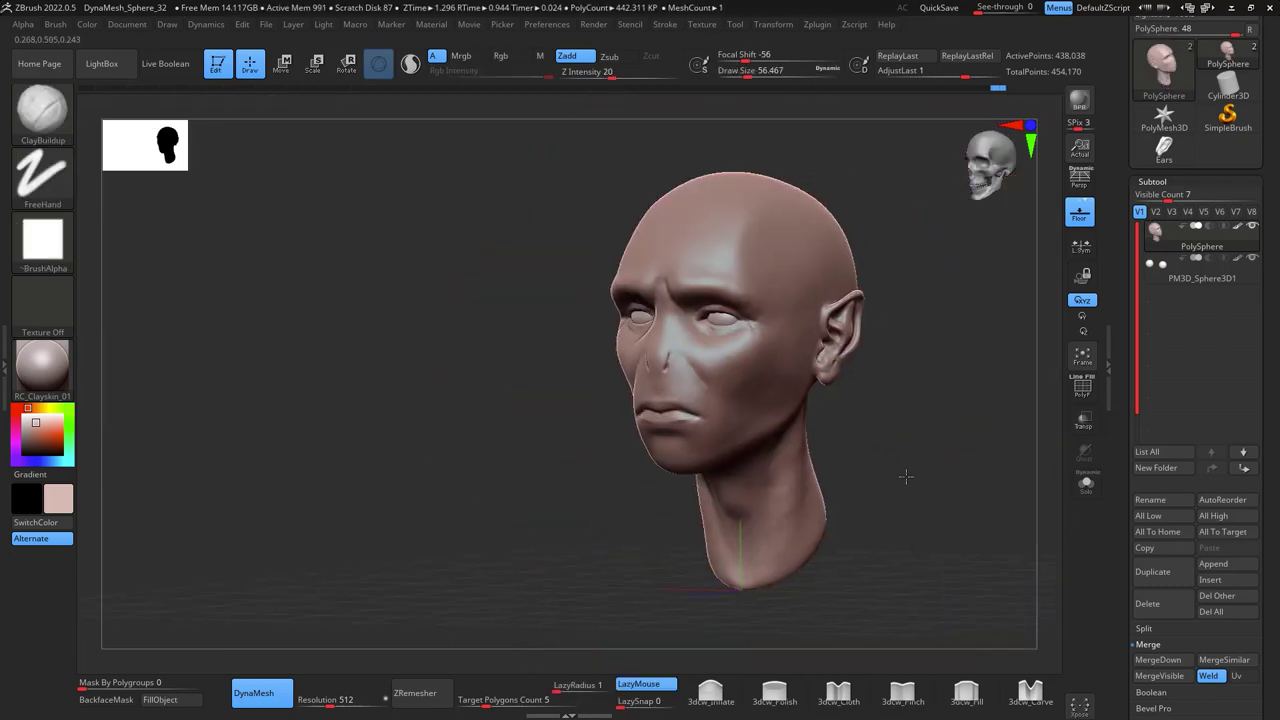
mouse_move(940, 520)
mouse_down()
mouse_move(966, 543)
mouse_move(755, 453)
mouse_up()
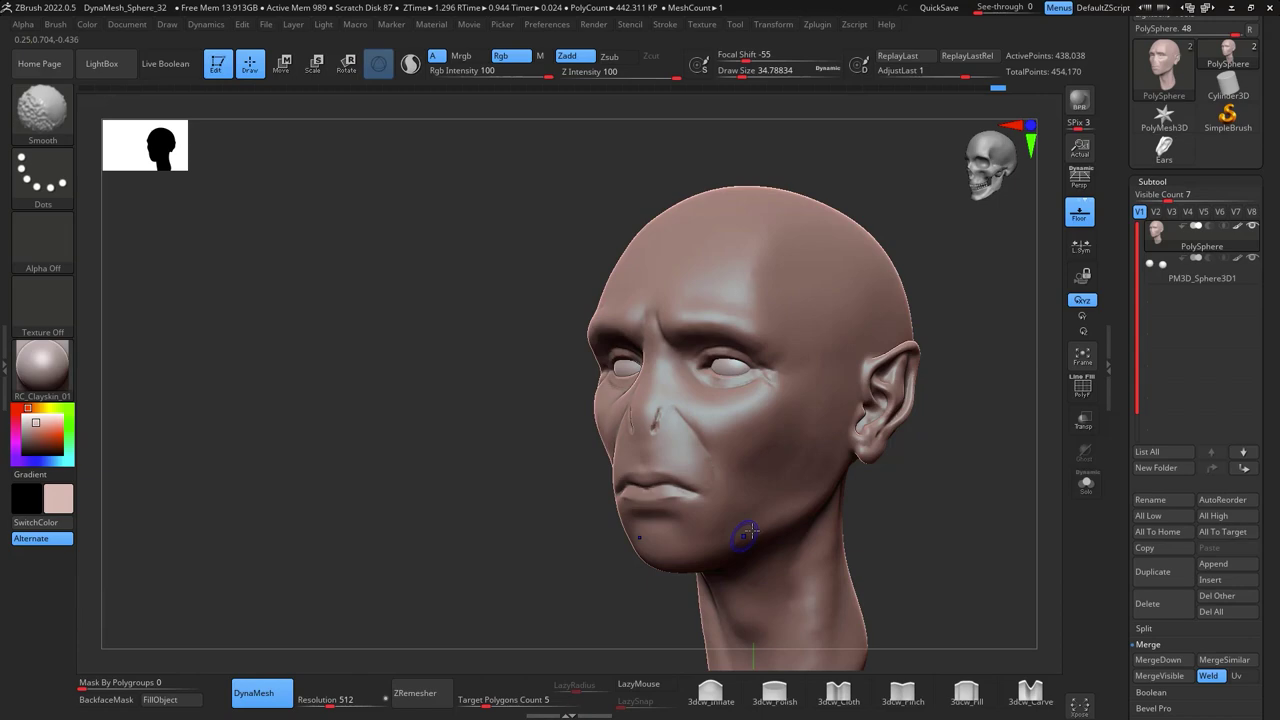
- Carve fine wrinkles around the lips with DamStandard at a draw size of about 23
mouse_move(745, 535)
mouse_down()
mouse_move(957, 429)
mouse_move(686, 458)
mouse_up()
key(space)
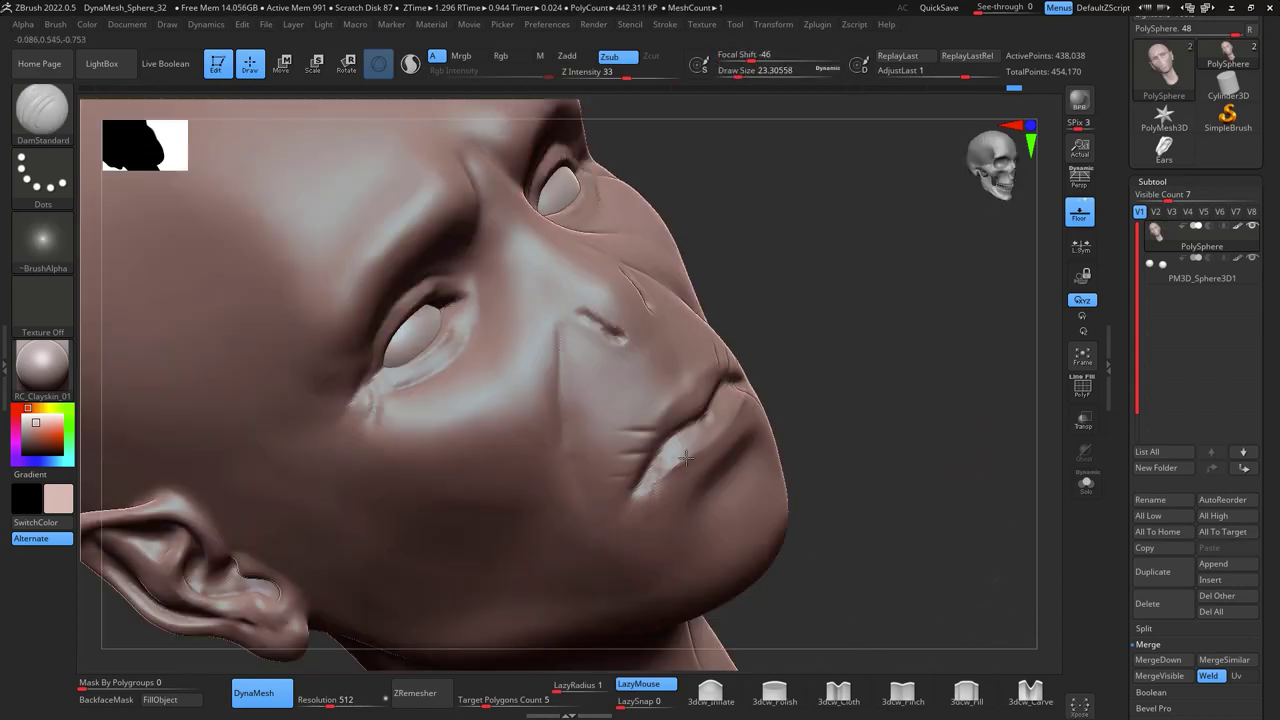
mouse_move(900, 400)
mouse_down()
mouse_move(1014, 386)
mouse_move(998, 446)
mouse_move(960, 420)
mouse_move(820, 380)
mouse_move(493, 318)
mouse_move(929, 439)
mouse_move(620, 298)
mouse_up()
key(space)
- Build up the brow and forehead folds with ClayBuildup at a draw size of about 54
key(b)
key(c)
key(b)
key(space)
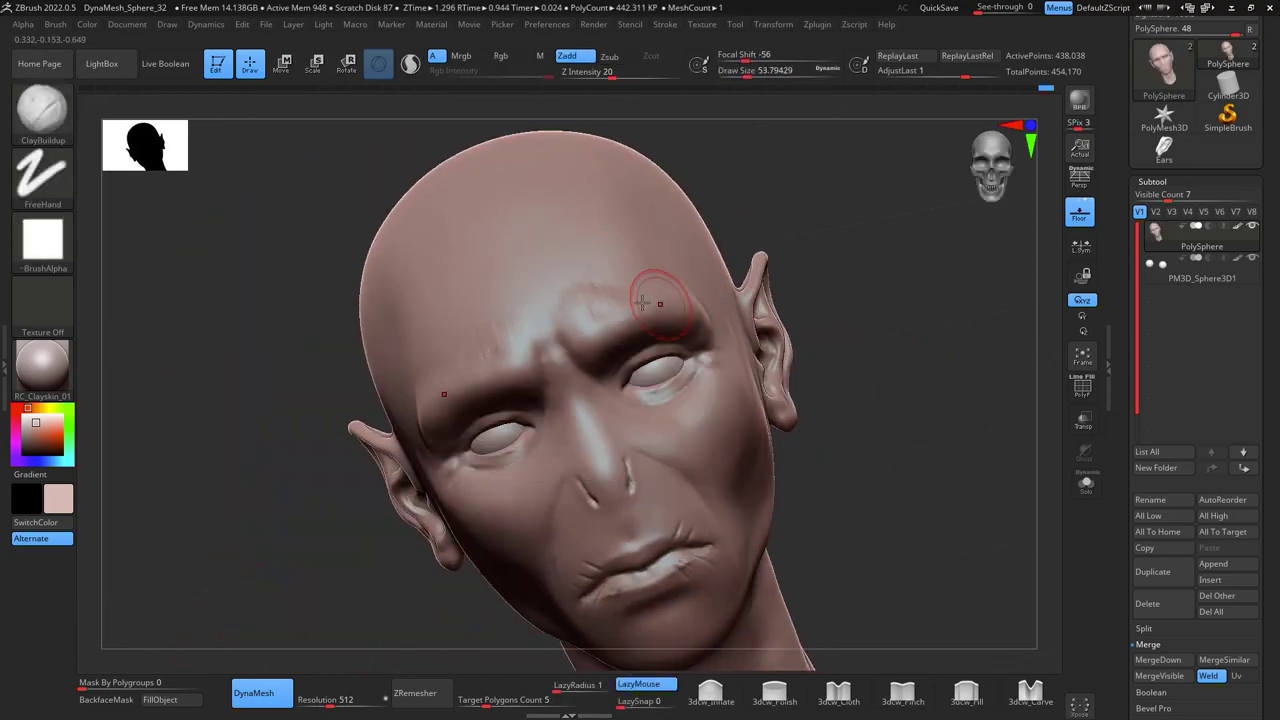
mouse_move(880, 420)
mouse_down()
mouse_move(954, 449)
mouse_move(918, 407)
mouse_up()
- Load the saved hand_v02 and hand tools from the Tools folder
click(1164, 117)
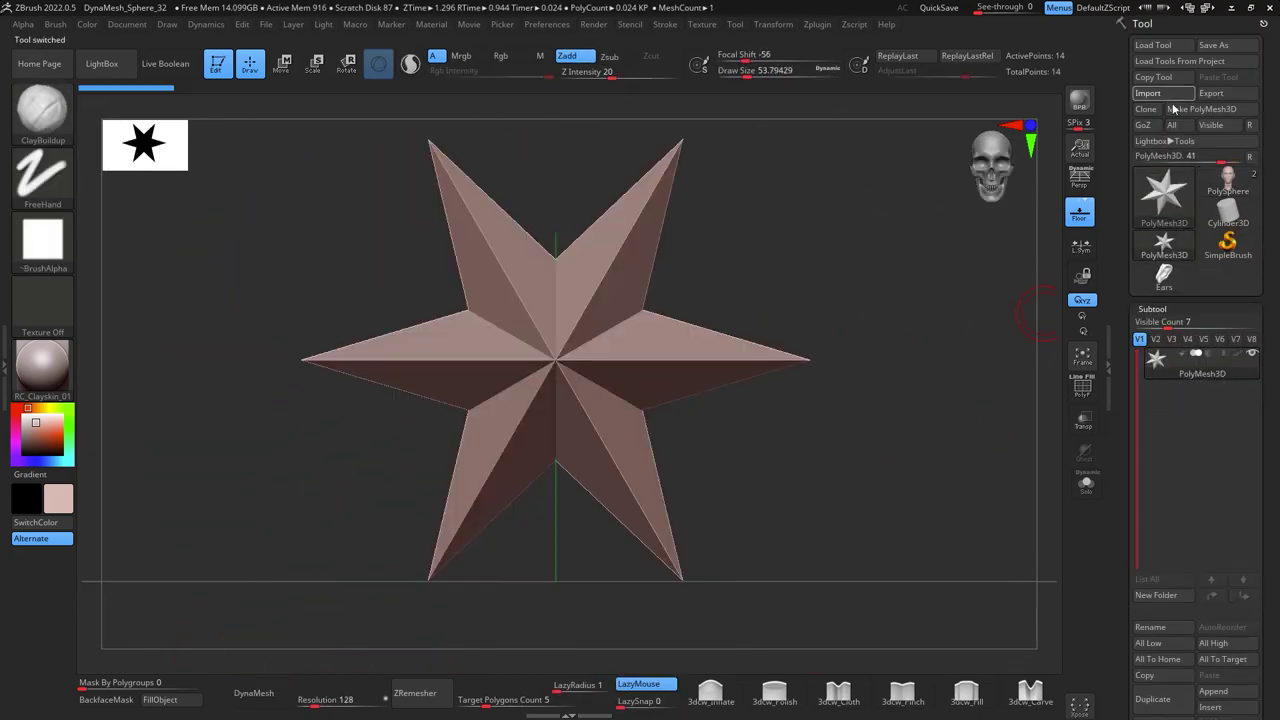
click(1152, 45)
click(686, 371)
click(1120, 517)
click(1155, 45)
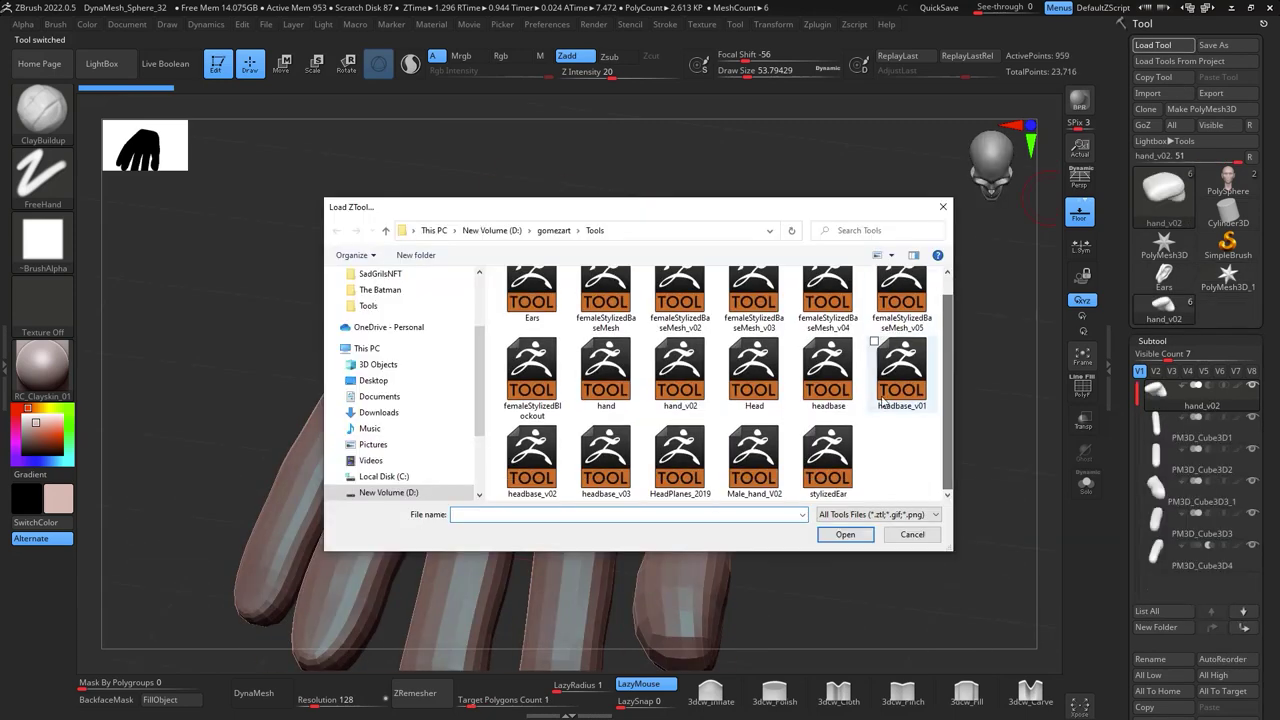
click(896, 513)
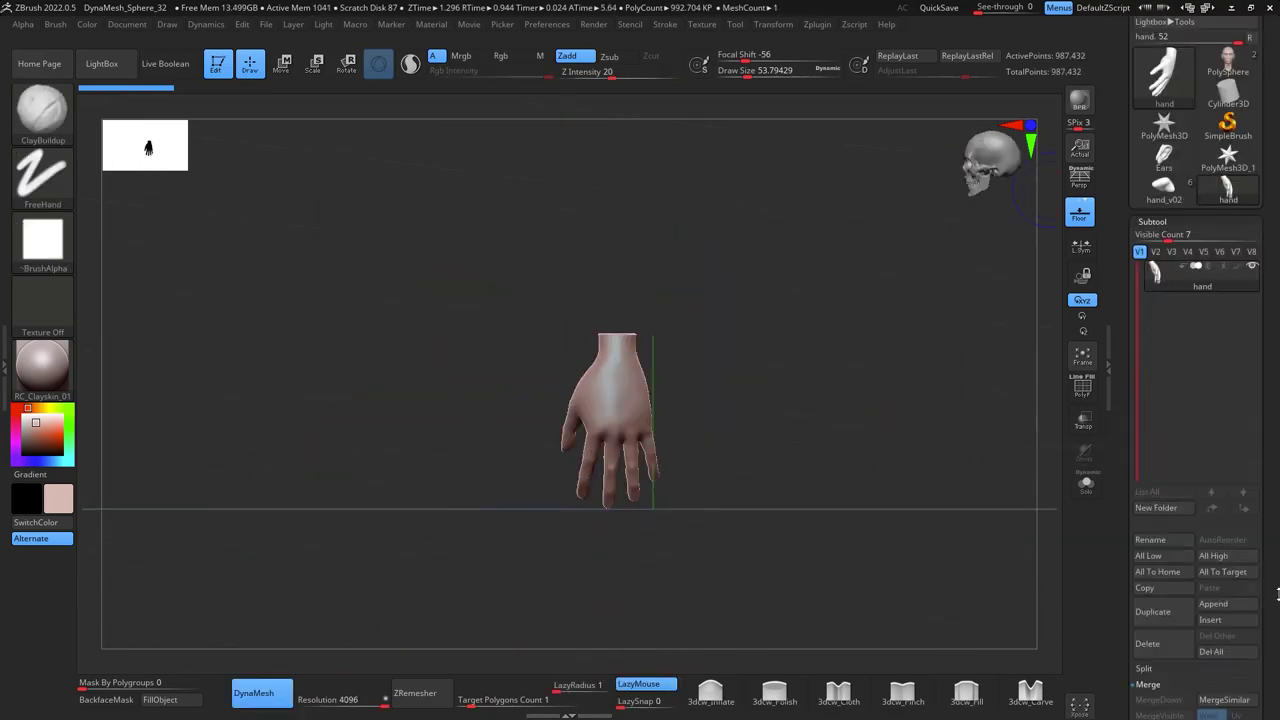
- Append the hand upright beside the face and ZRemesh it with a target polygon count of 1
click(1228, 182)
click(1213, 641)
click(760, 520)
key(w)
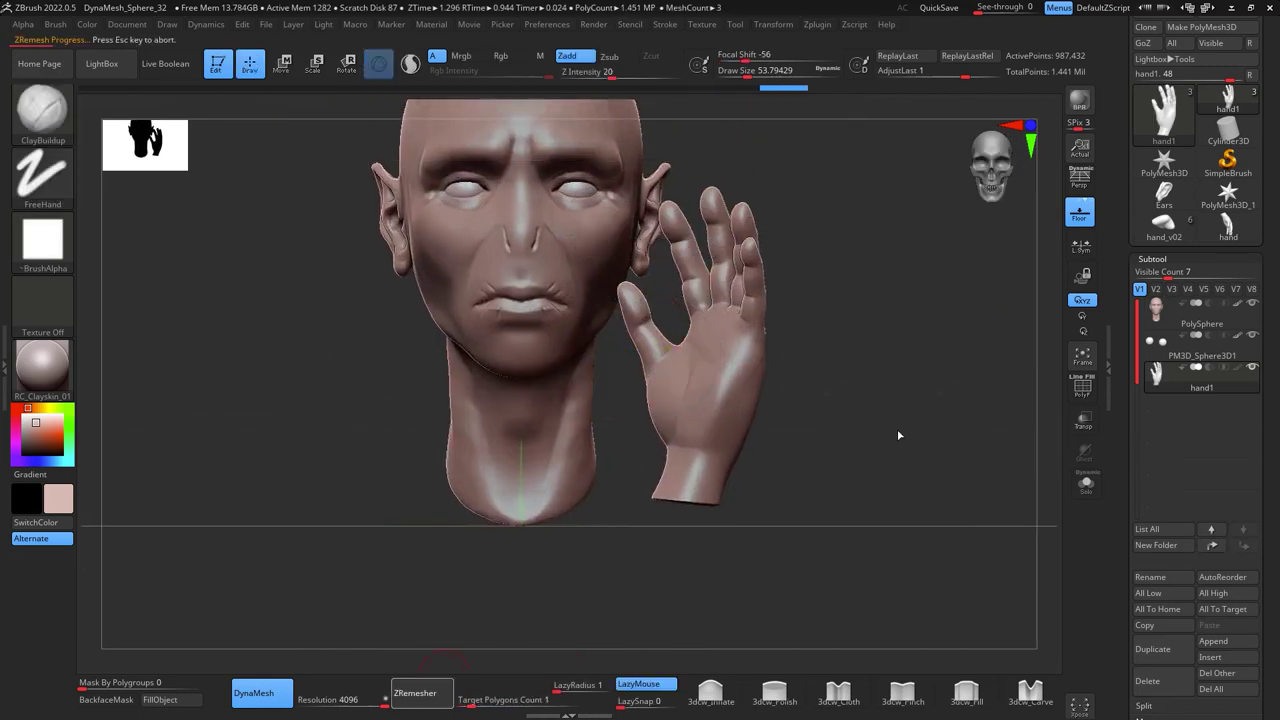
- Set the masking stroke to Lasso, then mask parts of the hand to pose its wrist and thumb
mouse_move(445, 660)
mouse_down()
mouse_move(580, 500)
mouse_move(706, 457)
mouse_up()
ctrl+click(42, 175)
ctrl+click(243, 214)
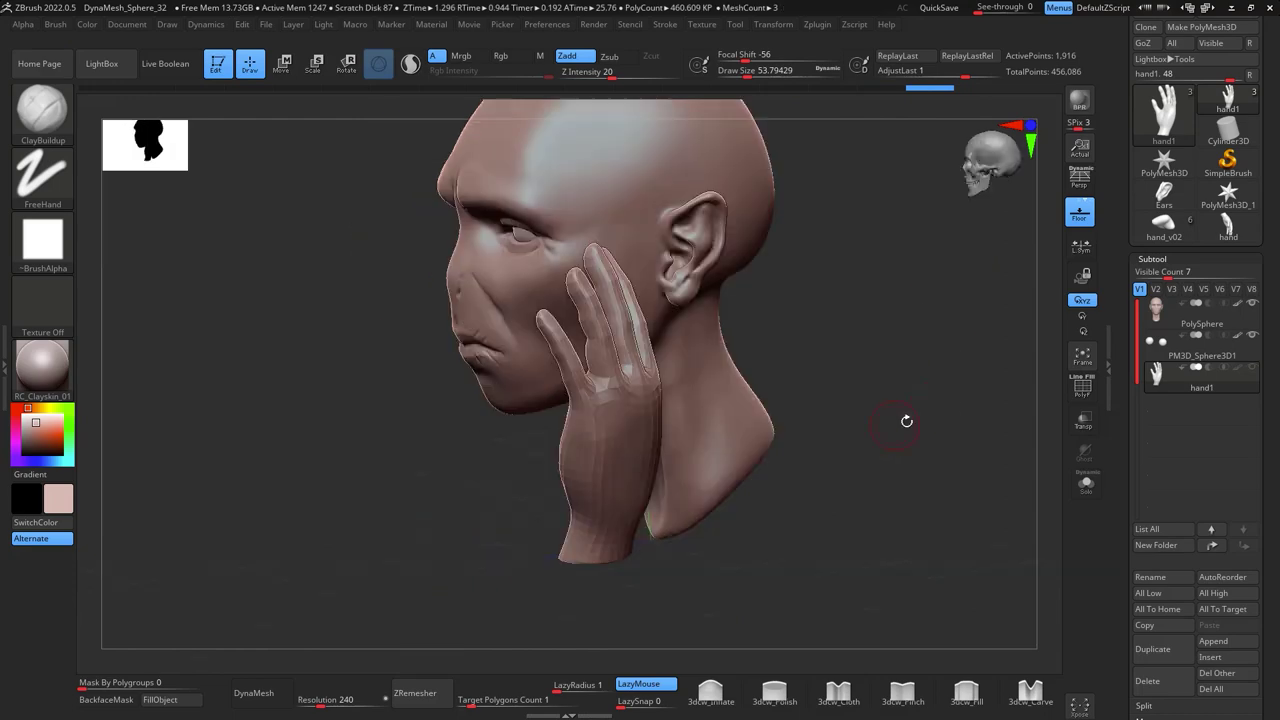
drag(903, 420, 452, 210)
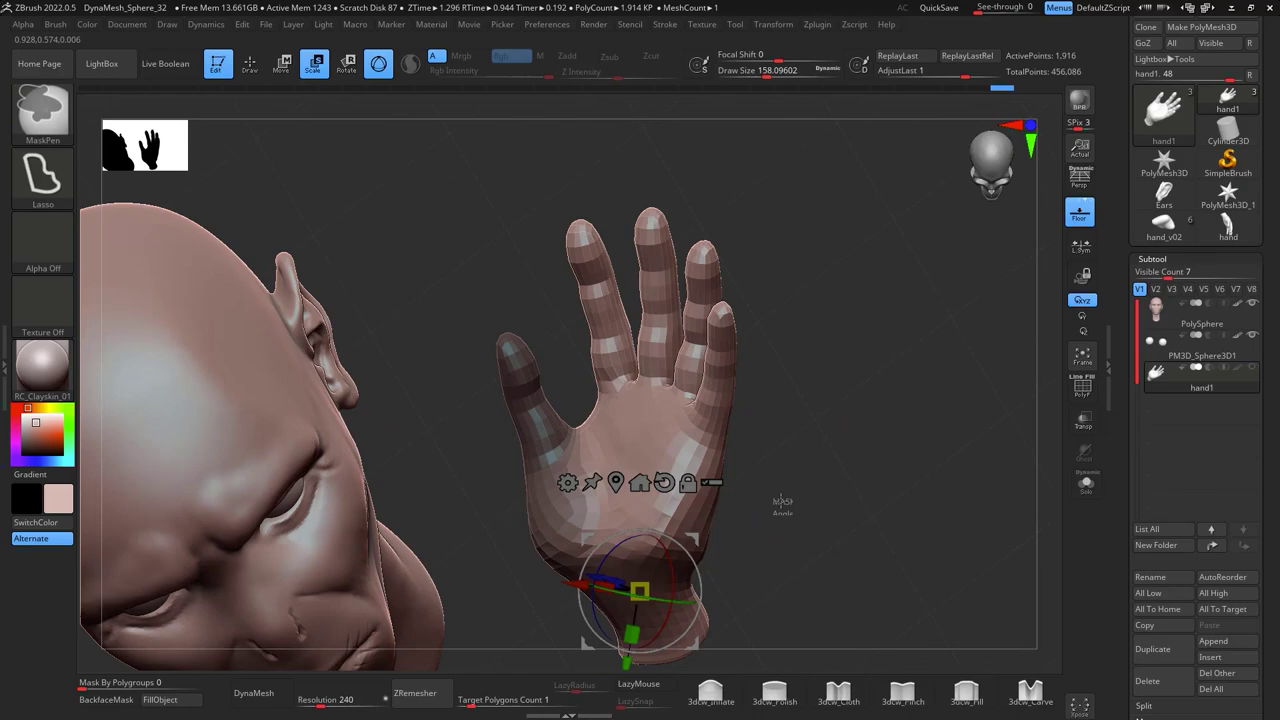
mouse_move(782, 500)
mouse_down()
mouse_move(597, 523)
mouse_move(586, 543)
mouse_move(834, 528)
mouse_move(623, 500)
mouse_up()
key(q)
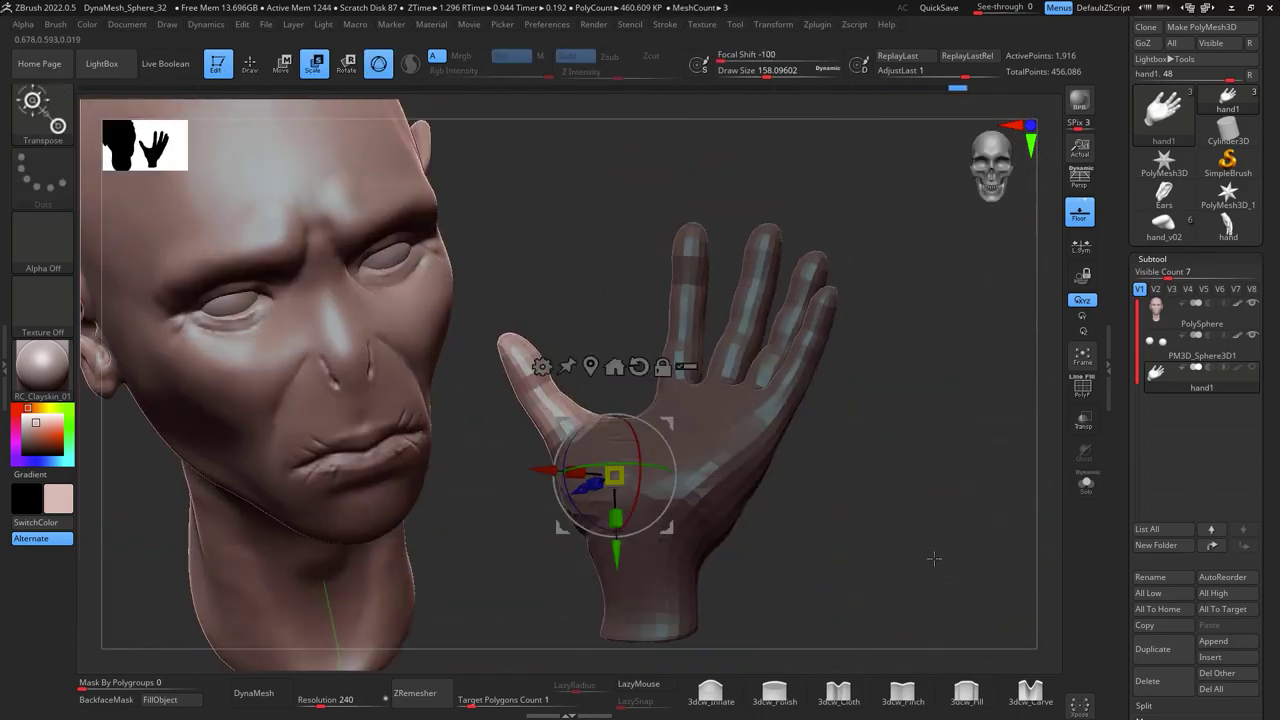
- Pose the masked fingers against the side of the head and mirror the hand to the opposite side
mouse_move(830, 306)
mouse_down()
mouse_move(875, 343)
mouse_move(700, 450)
mouse_move(607, 487)
mouse_move(564, 537)
mouse_up()
key(q)
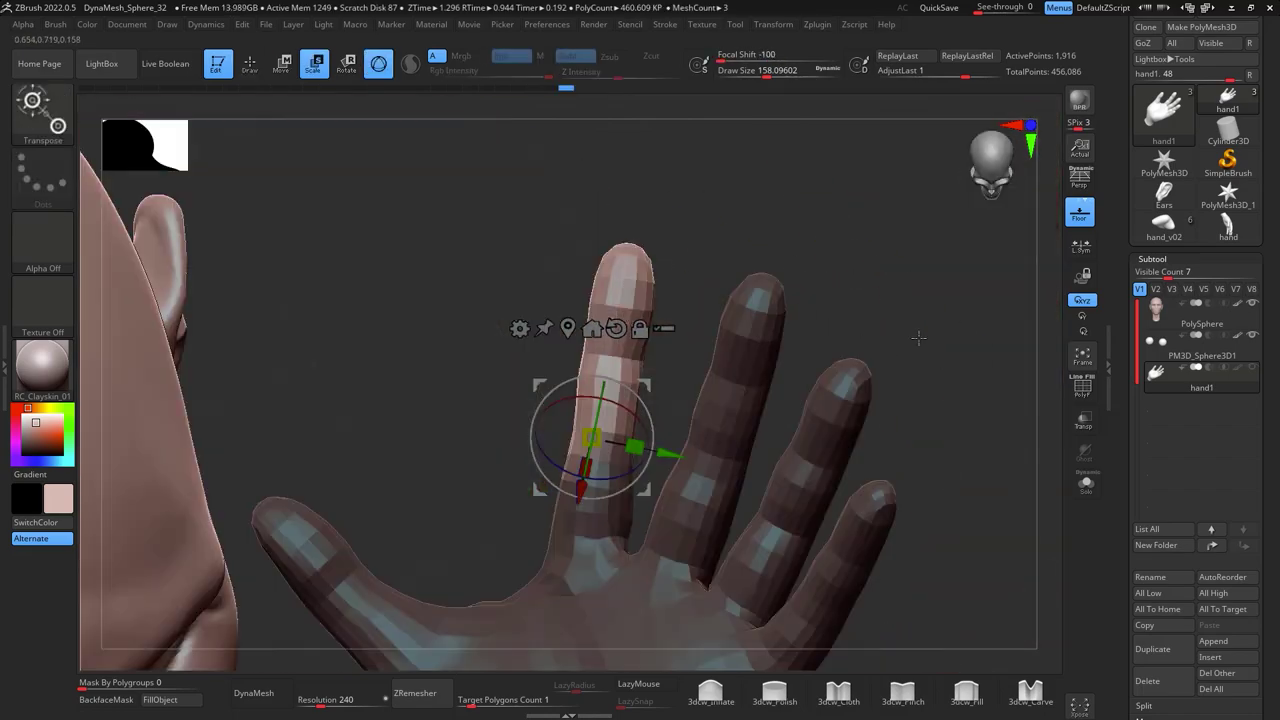
drag(918, 338, 537, 361)
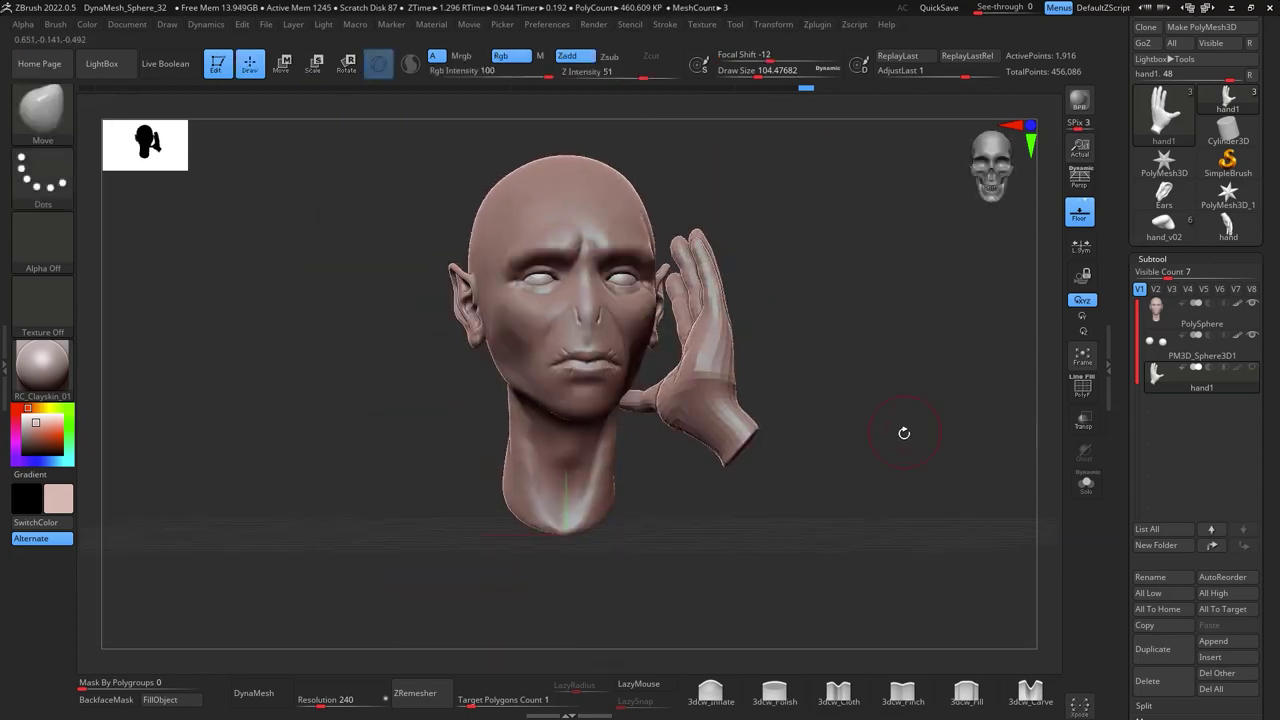
click(933, 301)
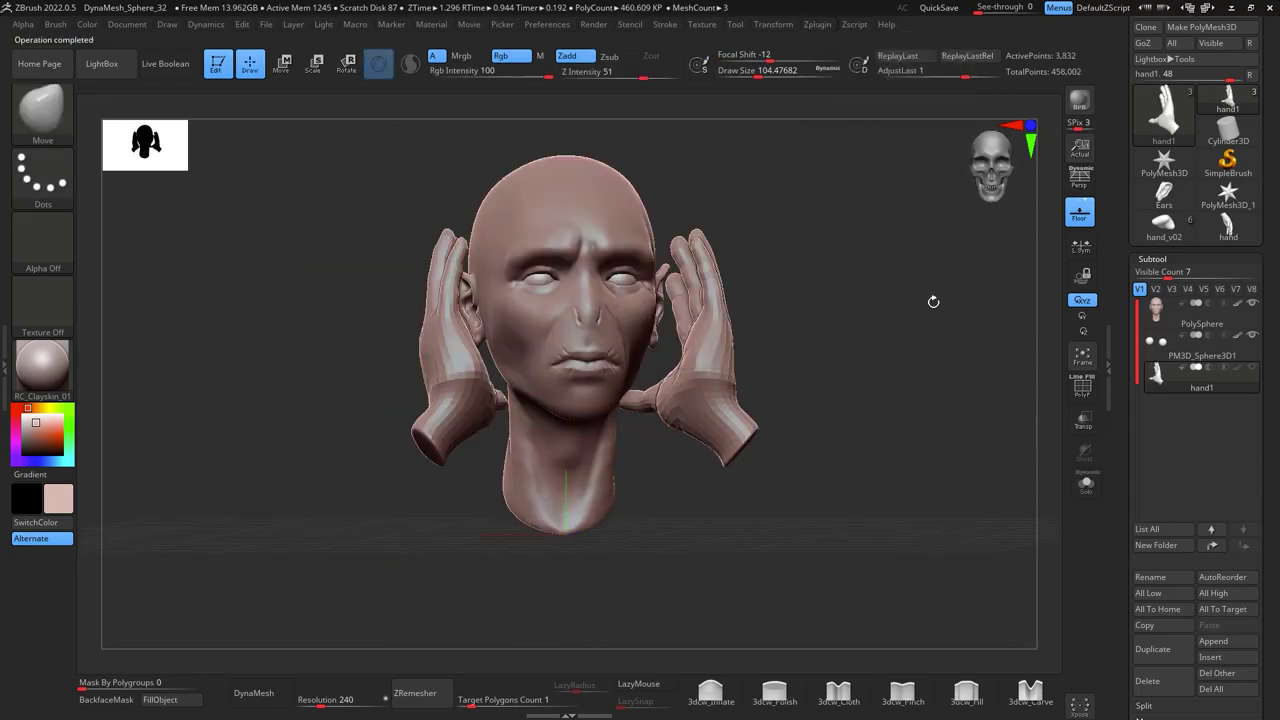
- Append a sphere below the neck and pull it into a torso with outstretched upper arms, using DynaMesh resolution 128
scroll(1200, 400, down, 2)
click(1213, 558)
click(825, 470)
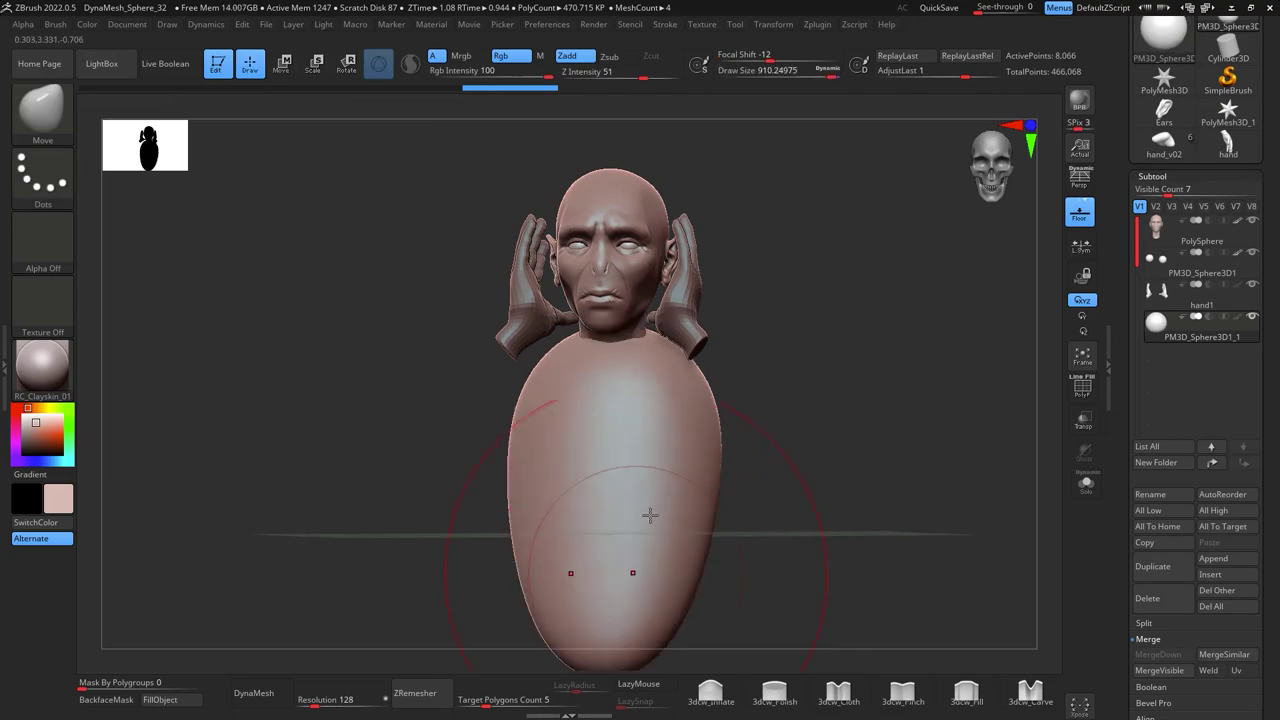
mouse_move(650, 515)
right_down()
mouse_move(829, 366)
mouse_move(857, 400)
mouse_move(920, 434)
mouse_move(778, 420)
right_up()
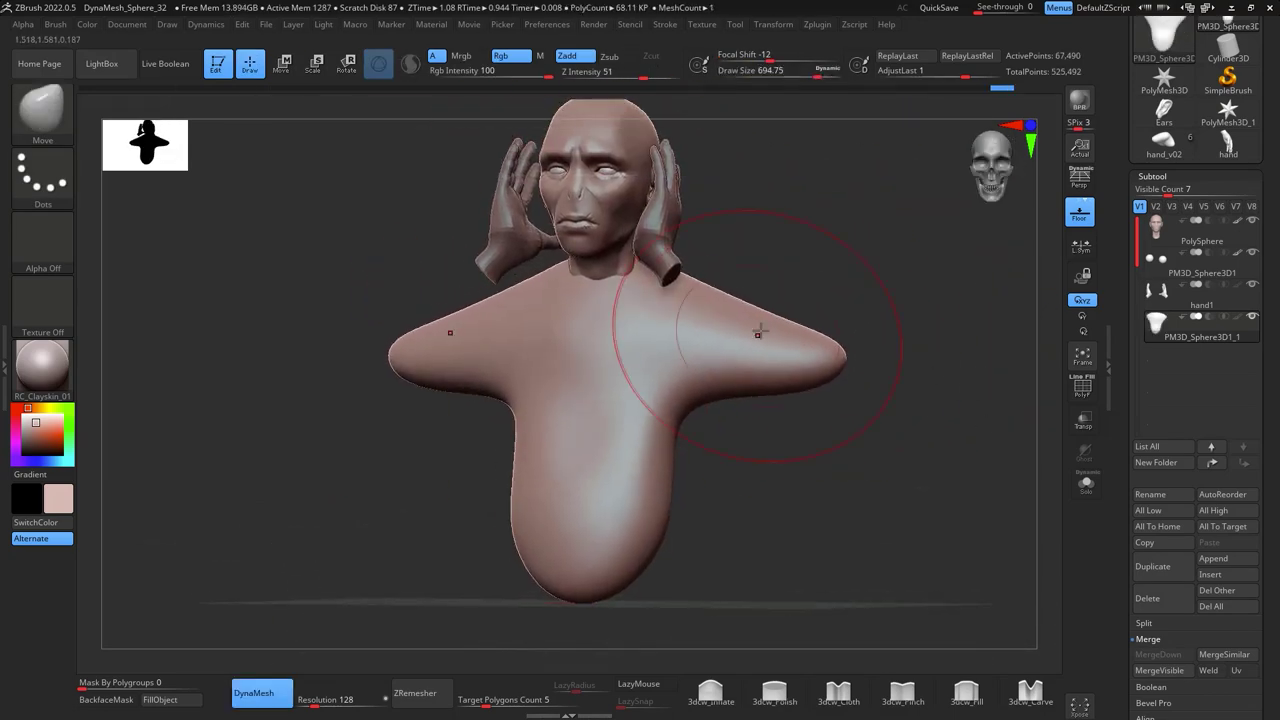
right_drag(758, 333, 931, 383)
- Append another sphere, place and rotate it as a raised forearm, and mirror it to the other arm
key(F1)
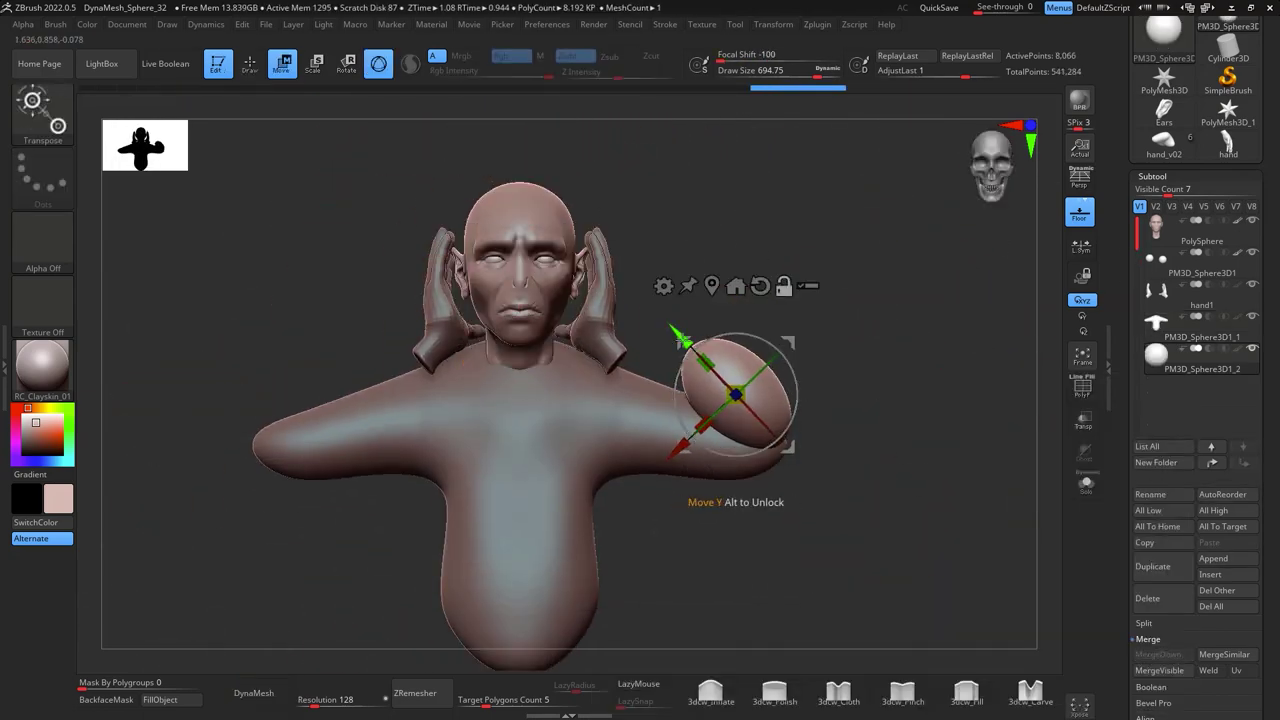
drag(680, 338, 771, 443)
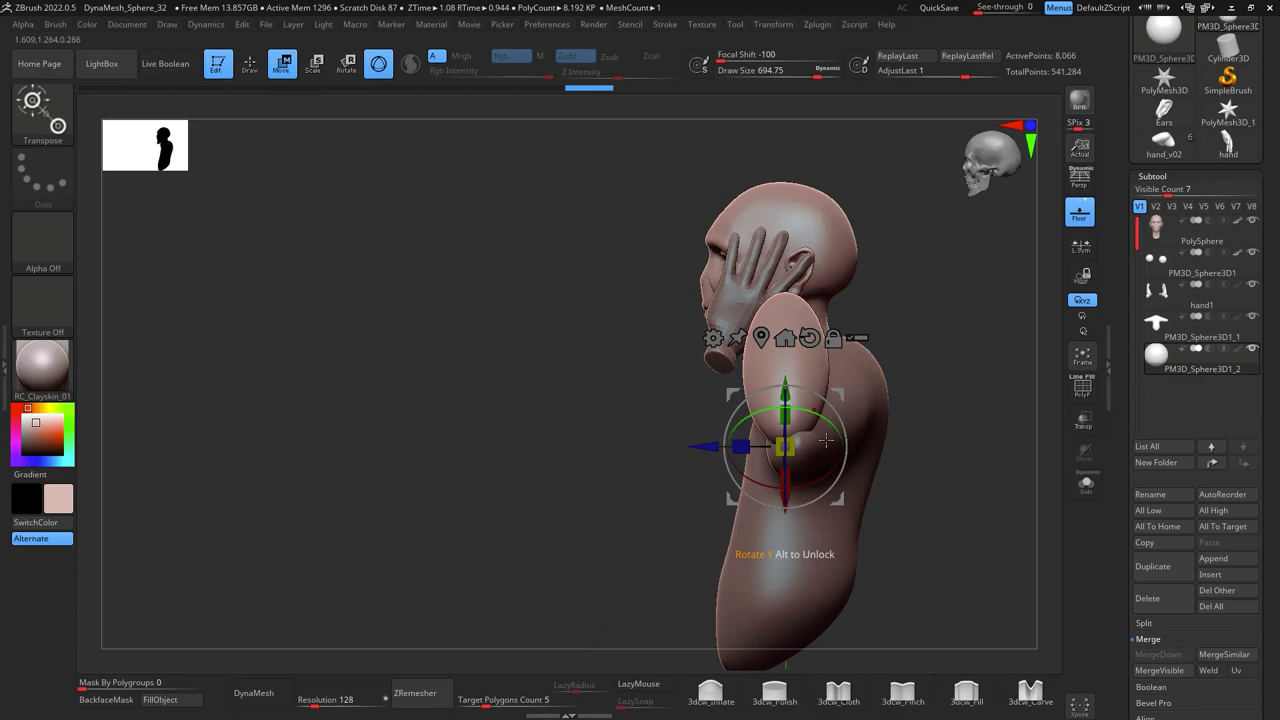
right_drag(771, 443, 836, 620)
alt+click(836, 625)
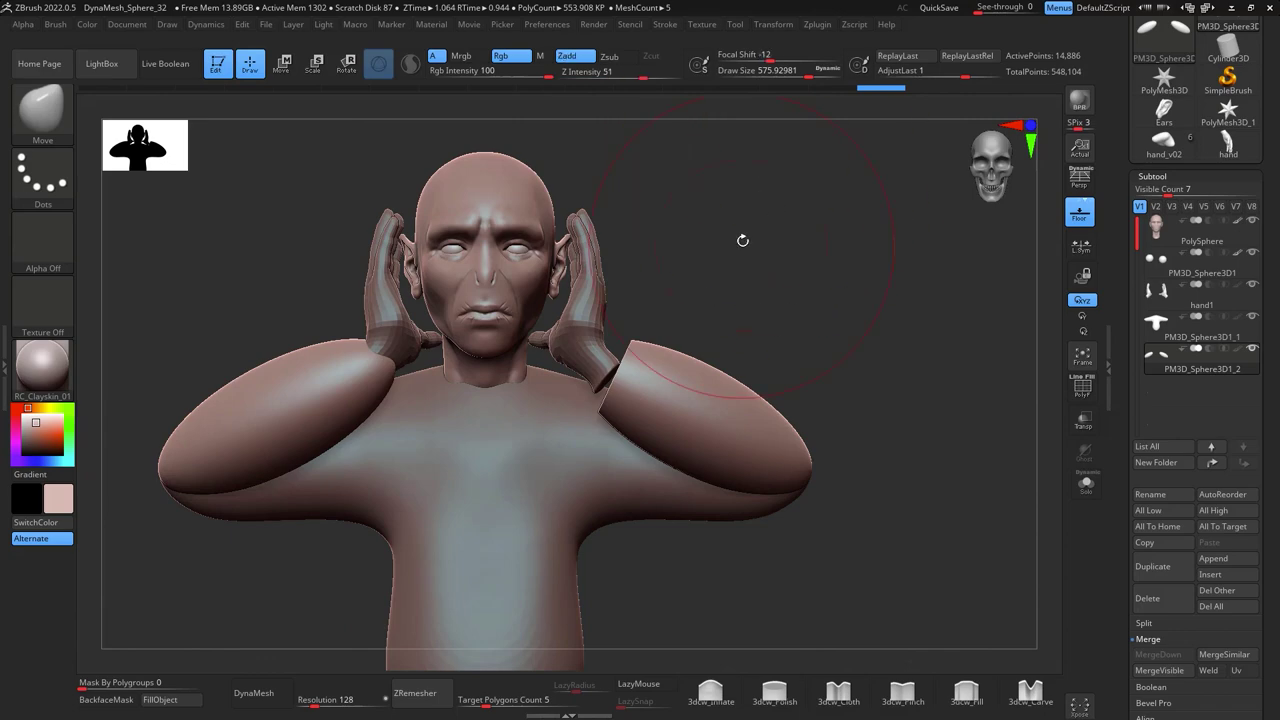
- Shape the forearms into wide open sleeves around the wrists with the Move brush and DynaMesh at resolution 128
right_drag(743, 240, 690, 348)
mouse_move(565, 516)
right_down()
mouse_move(820, 270)
mouse_move(690, 180)
mouse_move(914, 371)
mouse_move(958, 507)
mouse_move(529, 320)
mouse_move(700, 300)
mouse_move(893, 363)
mouse_move(888, 331)
mouse_move(499, 380)
right_up()
alt+click(499, 380)
alt+click(700, 425)
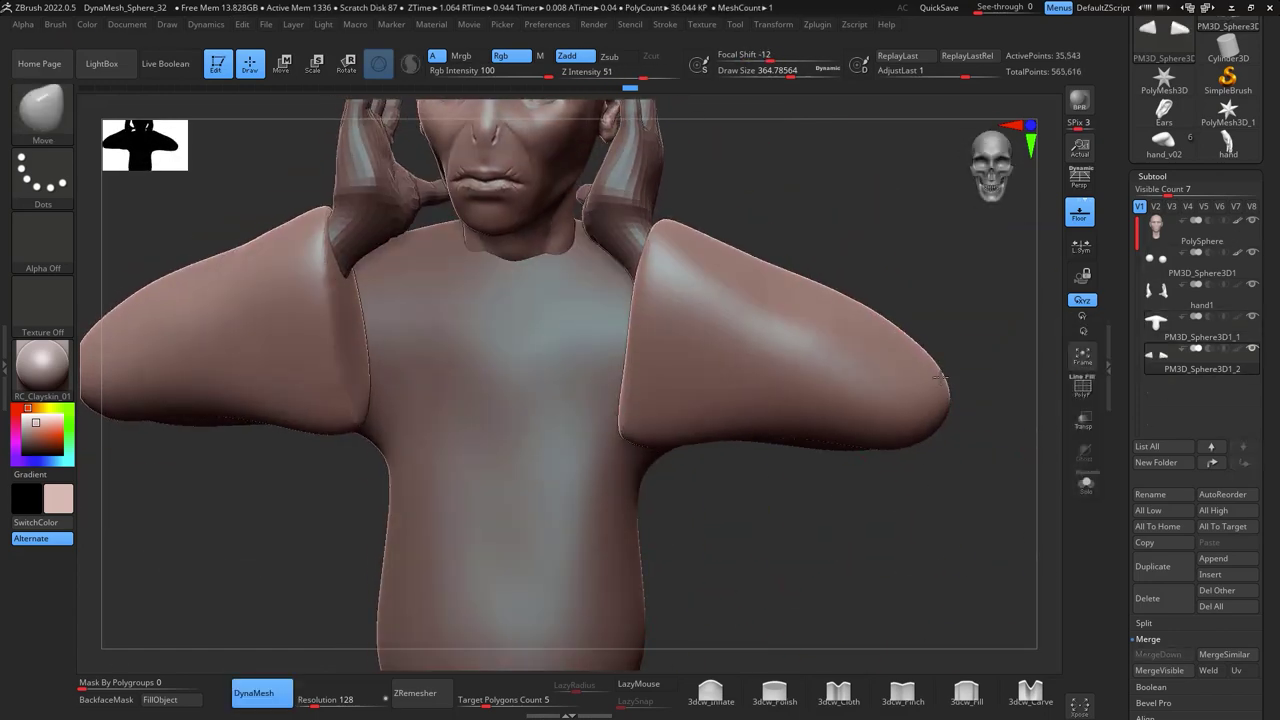
mouse_move(940, 377)
ctrl+right_down()
mouse_move(971, 480)
mouse_move(923, 437)
mouse_move(900, 390)
mouse_move(858, 364)
ctrl+right_up()
key(space)
- Subdivide the hand meshes to a high resolution and smooth their surfaces
alt+click(940, 418)
right_drag(709, 502, 905, 503)
right_drag(623, 279, 866, 419)
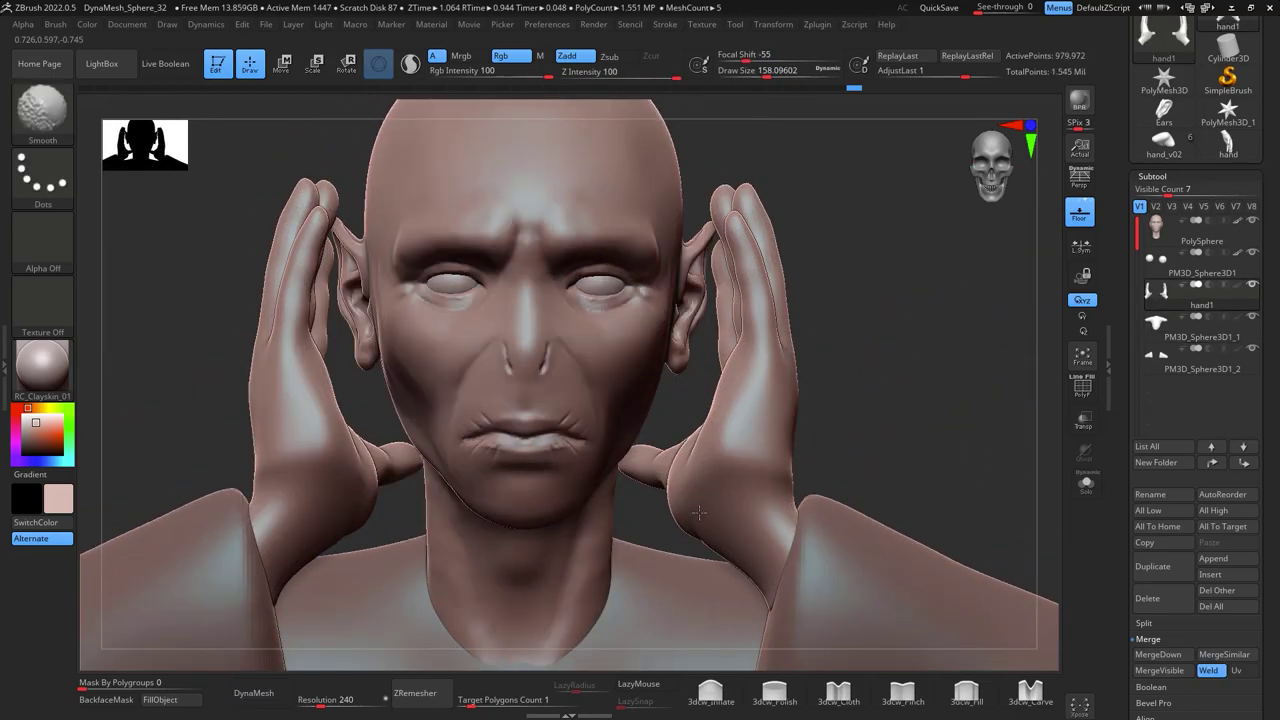
- Carve skin creases across the knuckles and sides of the hands with DamStandard at a draw size of about 37
mouse_move(960, 470)
right_down()
mouse_move(914, 480)
mouse_move(672, 349)
right_up()
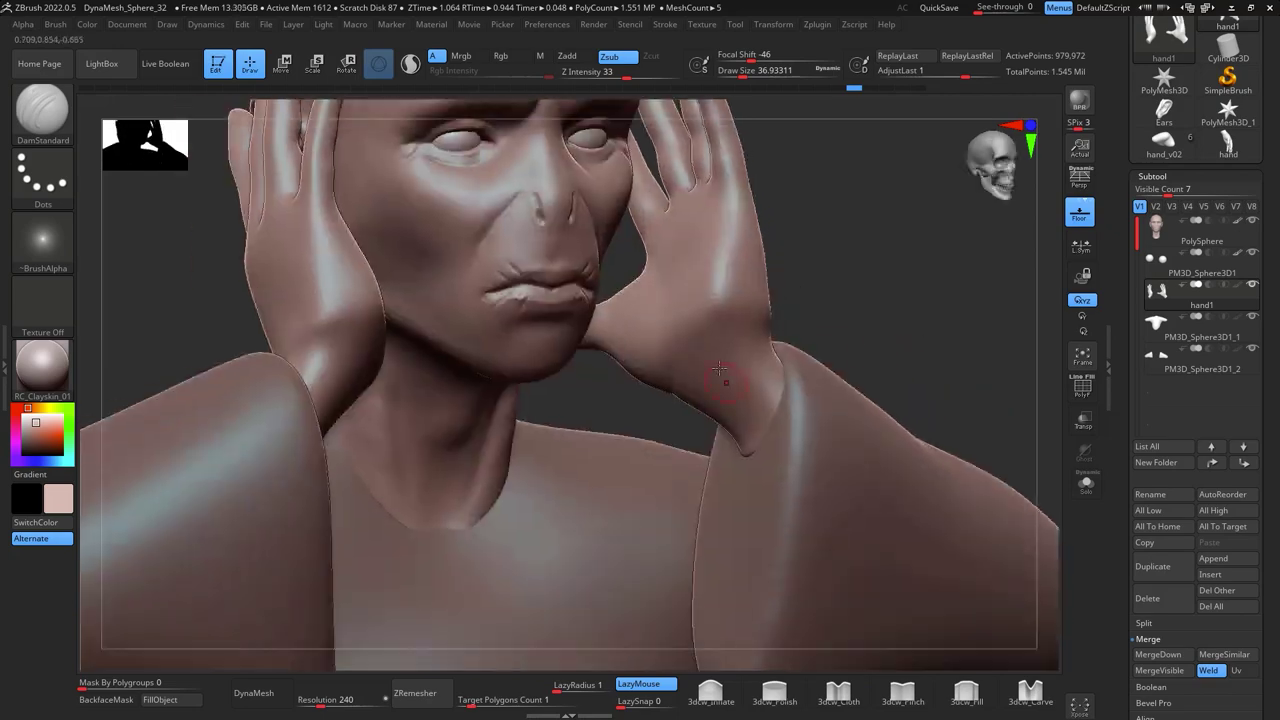
mouse_move(719, 370)
right_down()
mouse_move(837, 266)
mouse_move(681, 290)
right_up()
right_drag(714, 223, 549, 229)
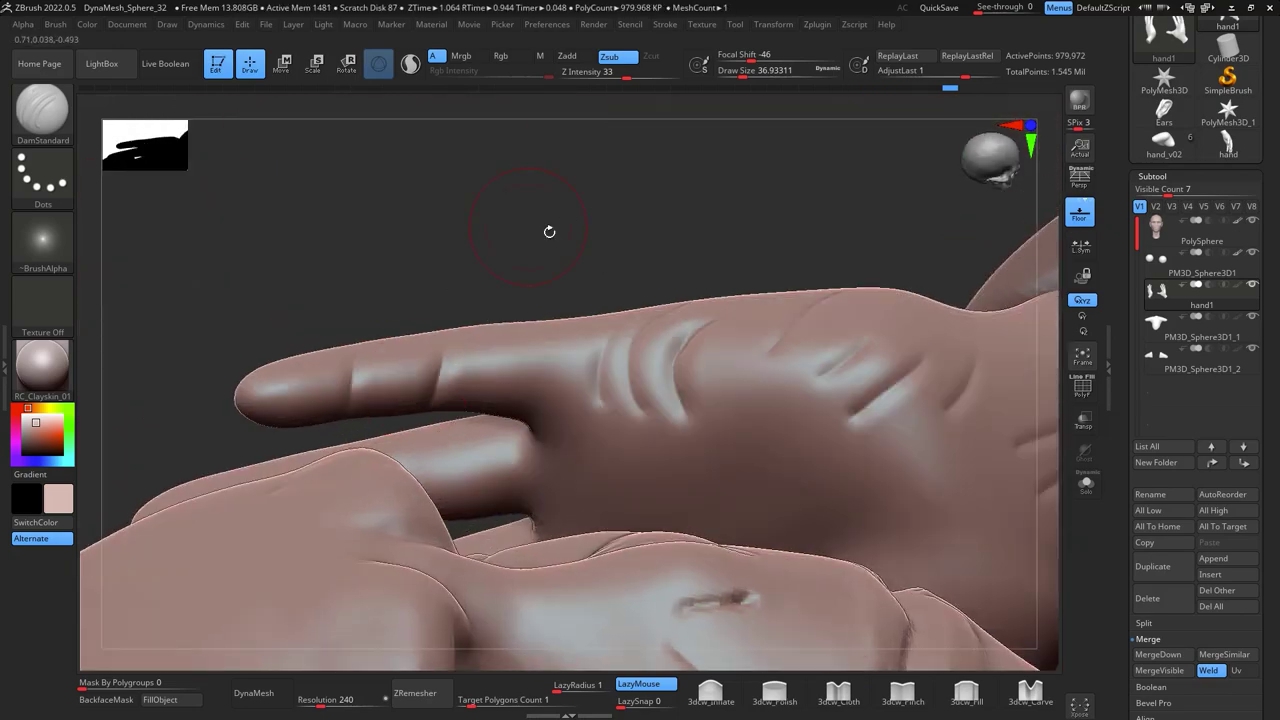
right_drag(588, 390, 481, 427)
- Build up tendons and skin folds on the hands with ClayBuildup at a draw size of about 22
key(b)
key(c)
key(b)
key(space)
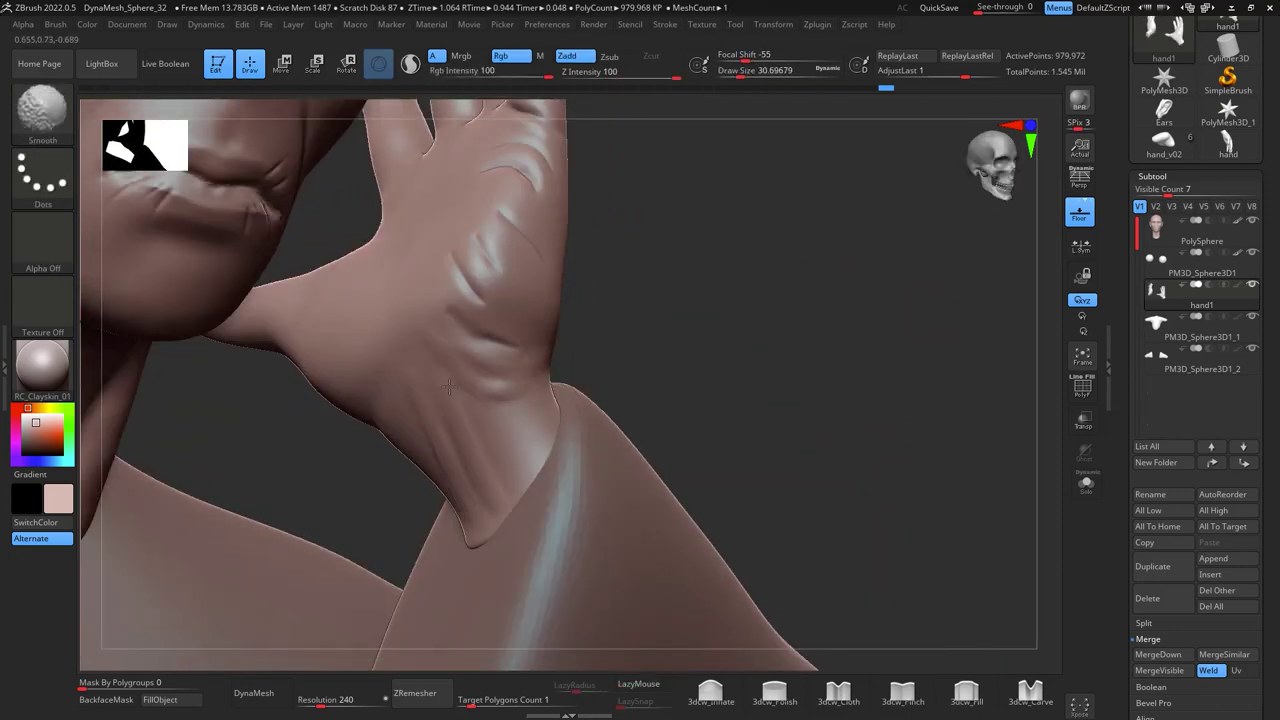
right_drag(449, 387, 377, 370)
ctrl+right_drag(375, 452, 580, 318)
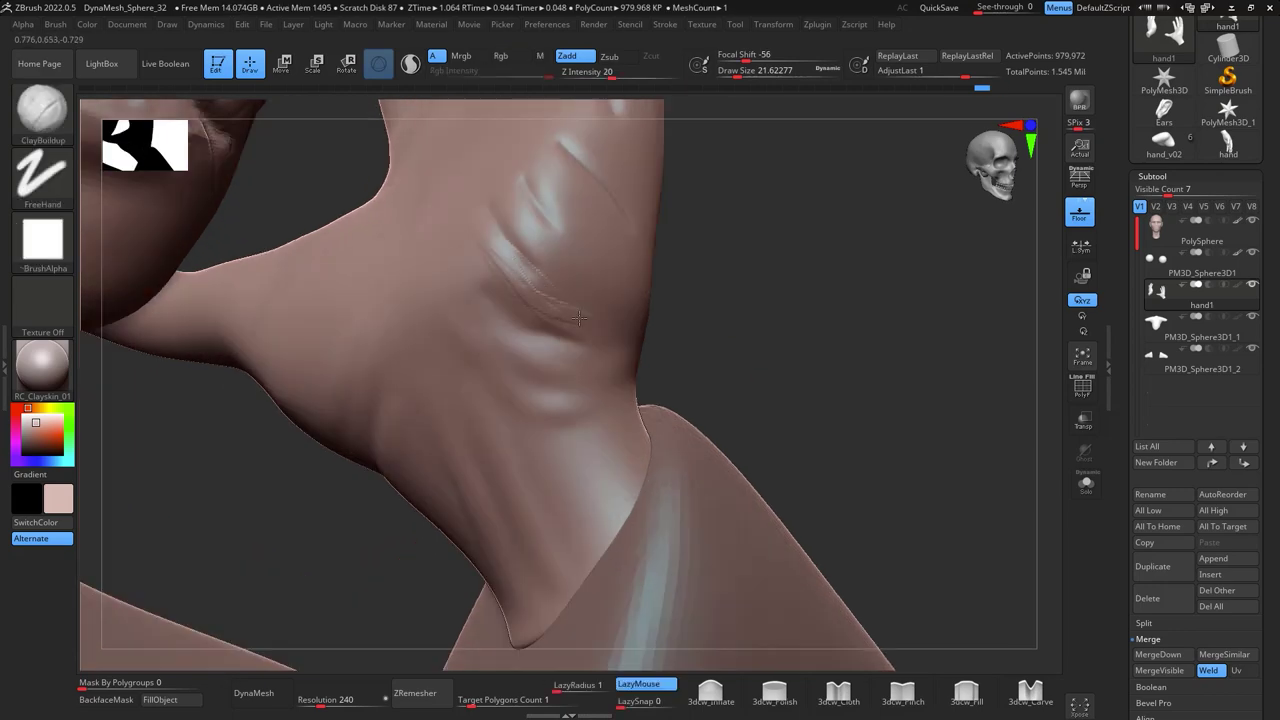
- Add tendon ridges and wrinkles to the wrists near the sleeves with ClayBuildup and soften them with the Smooth brush
mouse_move(581, 253)
right_down()
mouse_move(700, 350)
mouse_move(851, 406)
mouse_move(940, 301)
mouse_move(698, 485)
right_up()
key(space)
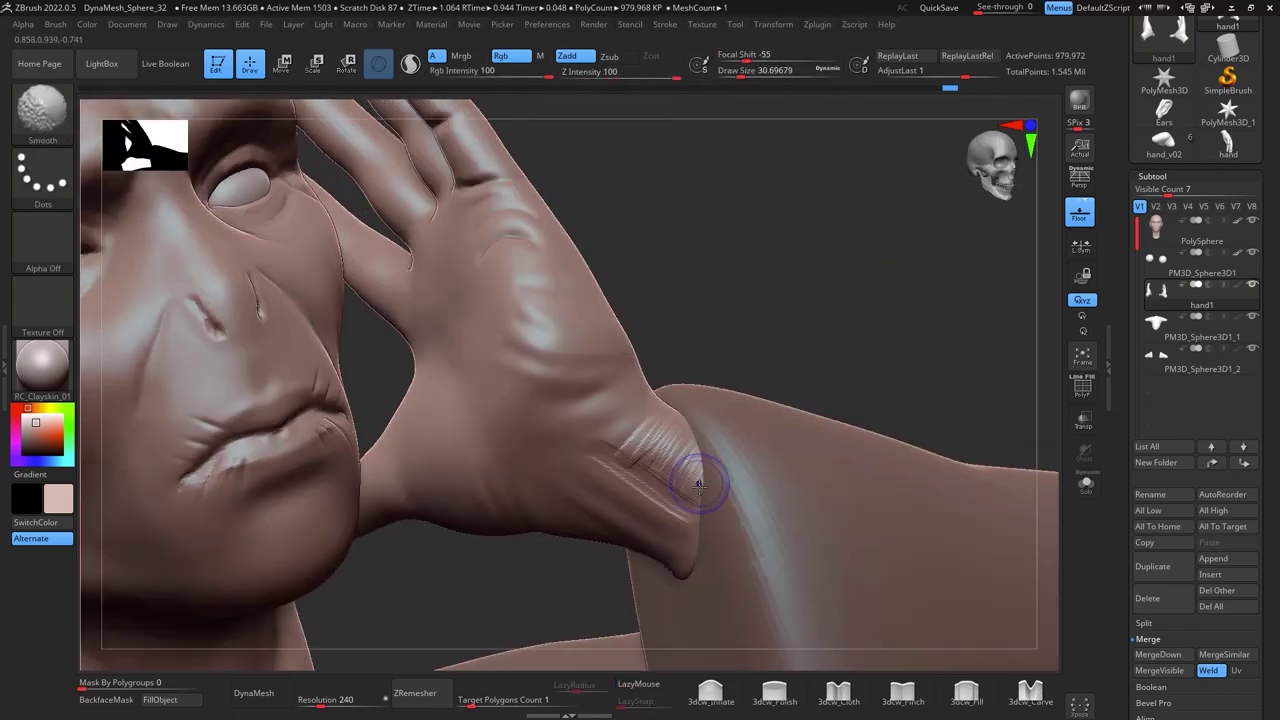
right_drag(689, 272, 470, 440)
key(space)
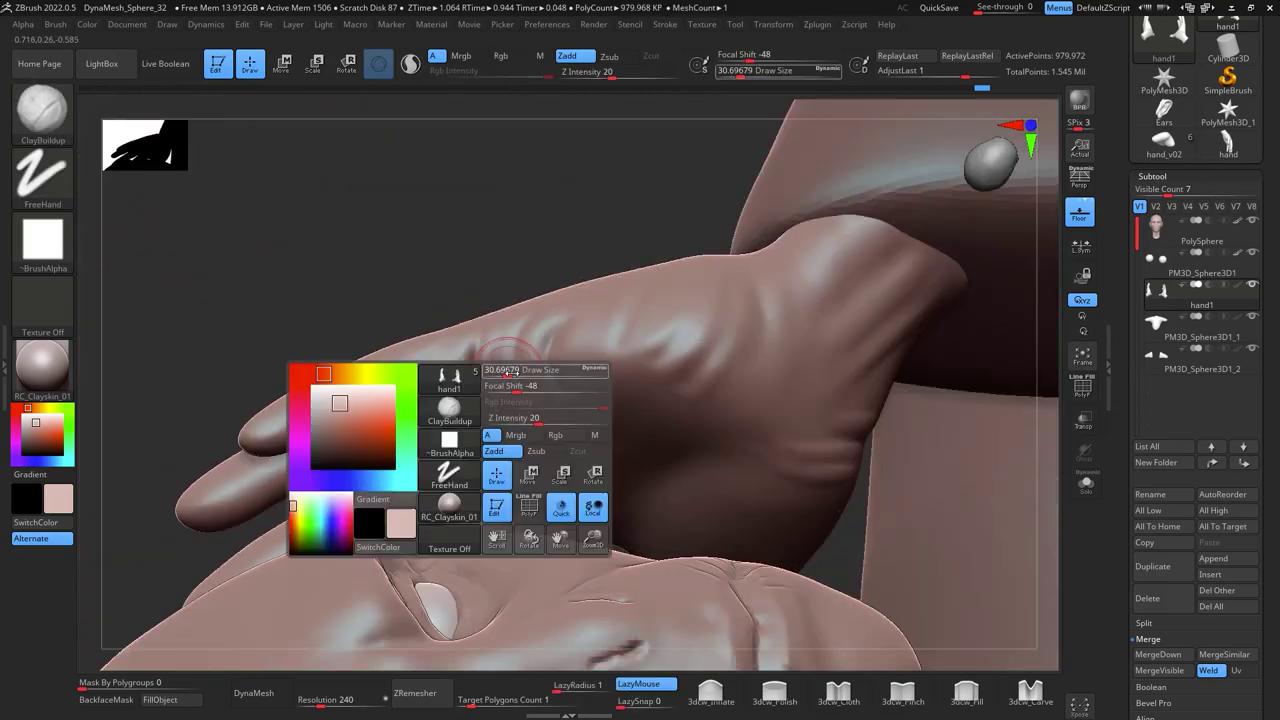
- Add knuckle creases and skin folds to the fingers with DamStandard and ClayBuildup, and soften them with the Smooth brush
mouse_move(566, 346)
right_down()
mouse_move(500, 300)
mouse_move(531, 233)
mouse_move(1017, 460)
mouse_move(917, 394)
mouse_move(934, 354)
mouse_move(789, 429)
mouse_move(953, 272)
mouse_move(832, 181)
mouse_move(903, 280)
mouse_move(730, 318)
mouse_move(714, 400)
mouse_move(763, 452)
right_up()
mouse_move(754, 335)
right_down()
mouse_move(908, 409)
mouse_move(800, 340)
right_up()
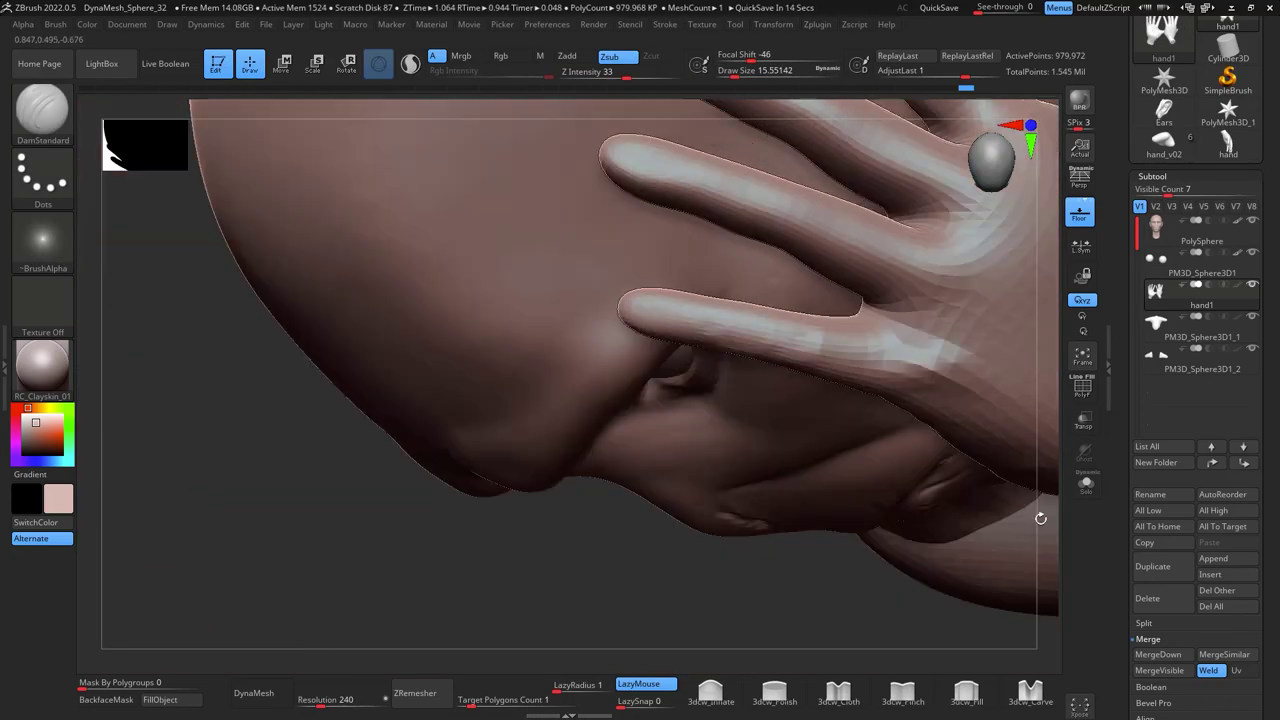
key(ctrl)
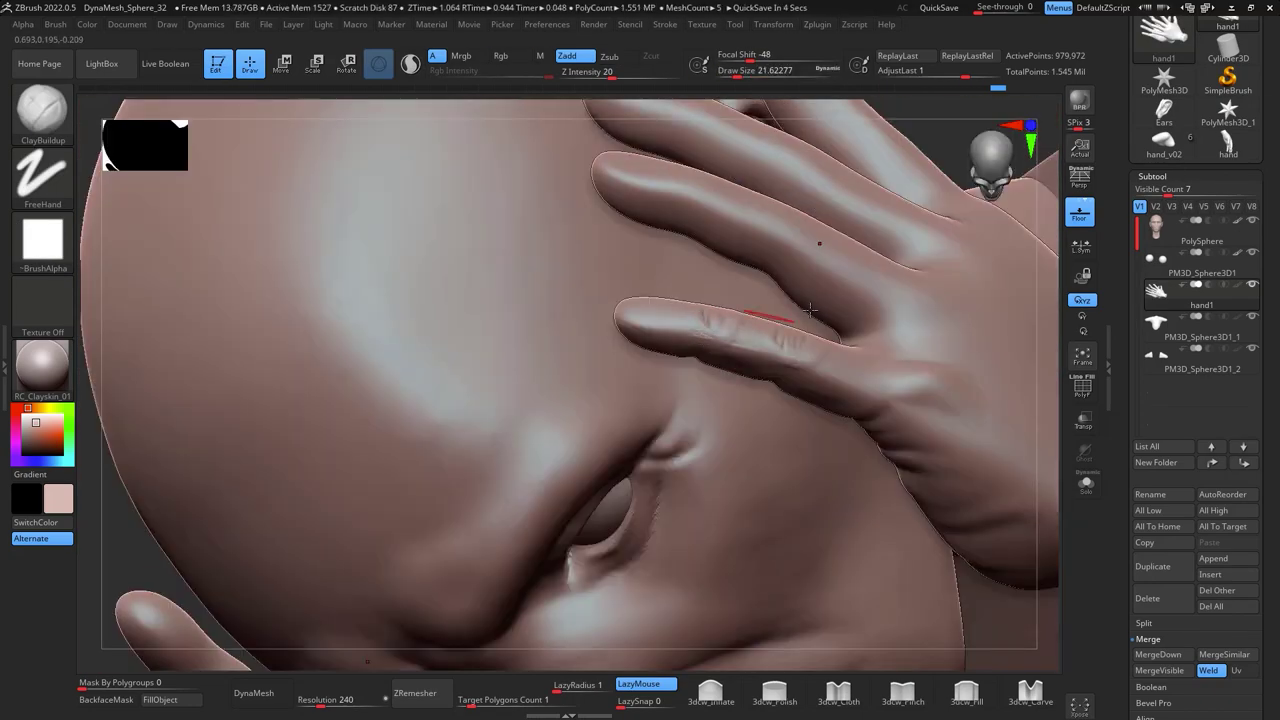
key(ctrl)
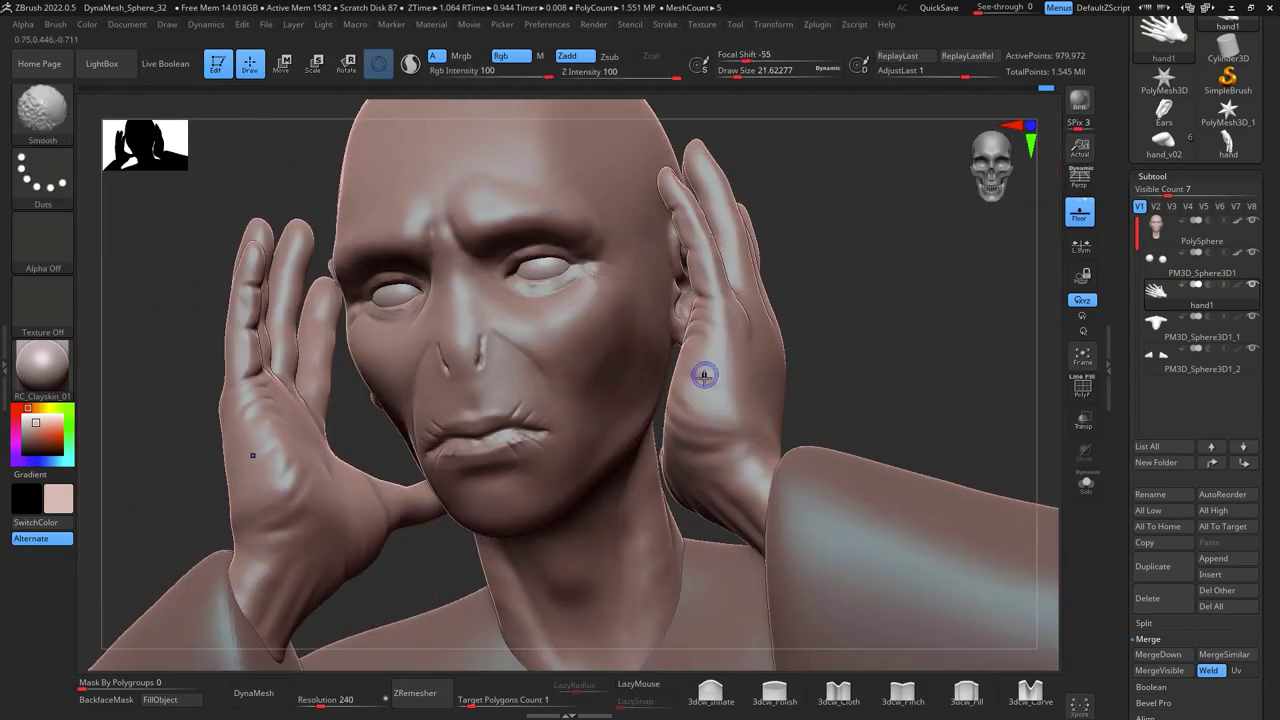
mouse_move(783, 374)
mouse_down()
mouse_move(927, 281)
mouse_move(883, 314)
mouse_up()
- Tint the eyeballs dark red with the Standard brush, colour only, at an Rgb Intensity of 7
key(b)
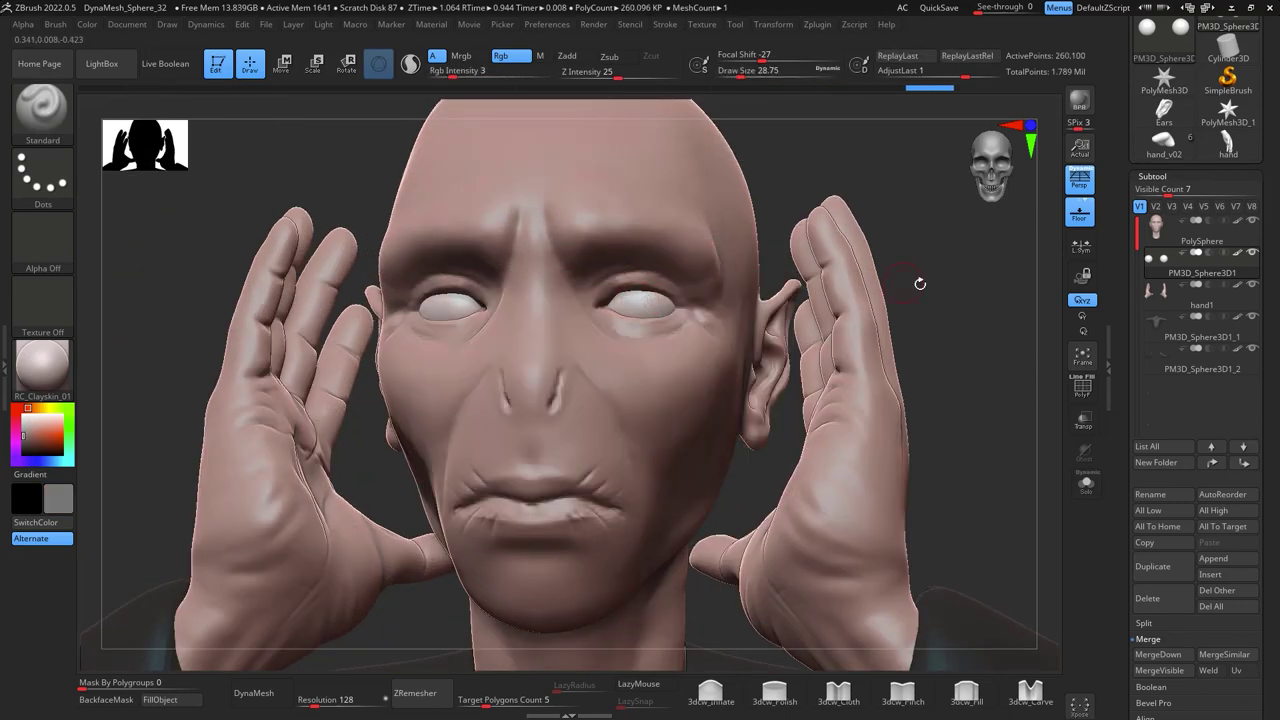
ctrl+right_drag(920, 284, 806, 205)
key(space)
click(40, 432)
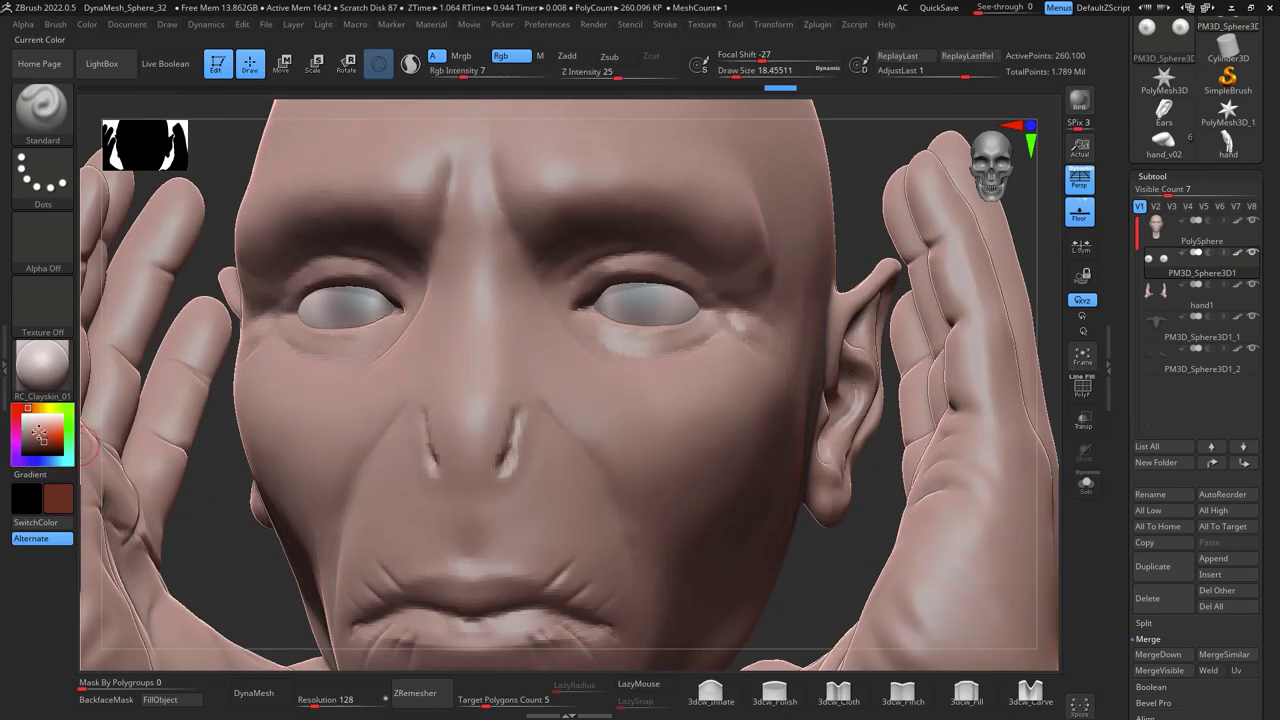
mouse_move(676, 287)
right_down()
mouse_move(600, 300)
mouse_move(640, 280)
mouse_move(680, 300)
right_up()
- Stamp round irises onto both eyeballs with the Standard brush, a DragRect stroke and a round alpha at Z Intensity 36
key(space)
click(42, 240)
click(130, 300)
key(space)
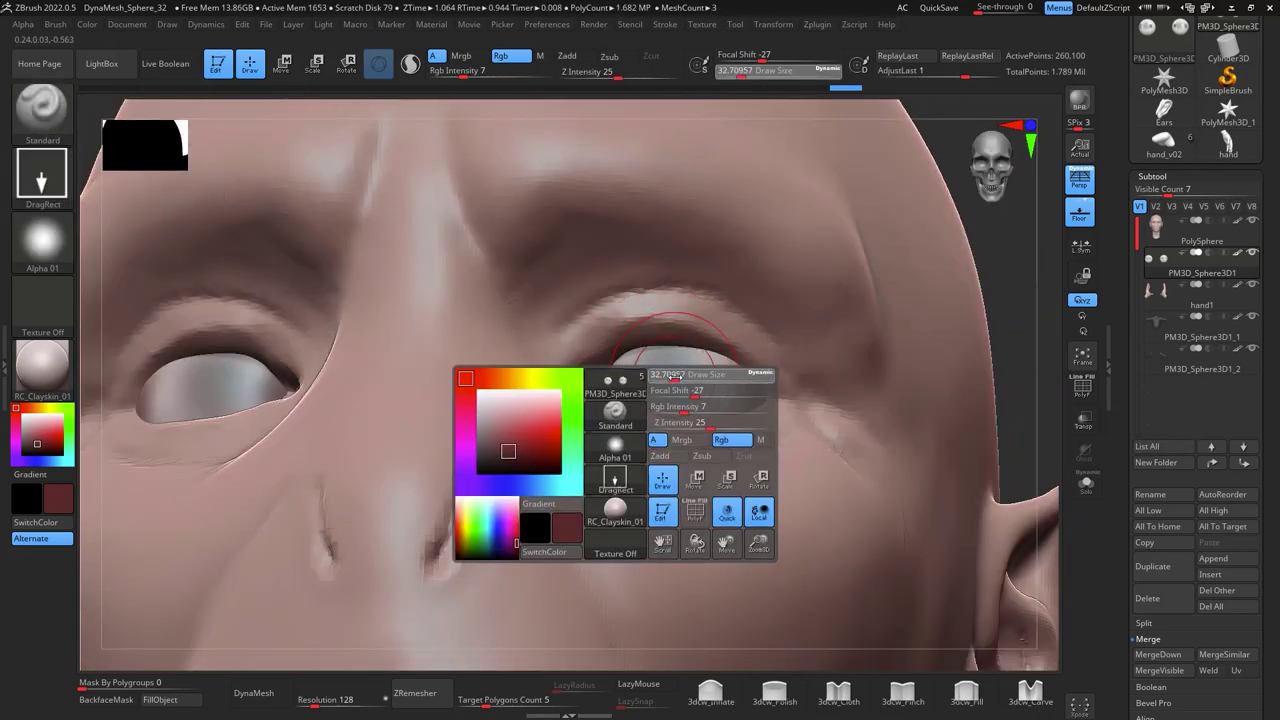
right_drag(640, 420, 560, 390)
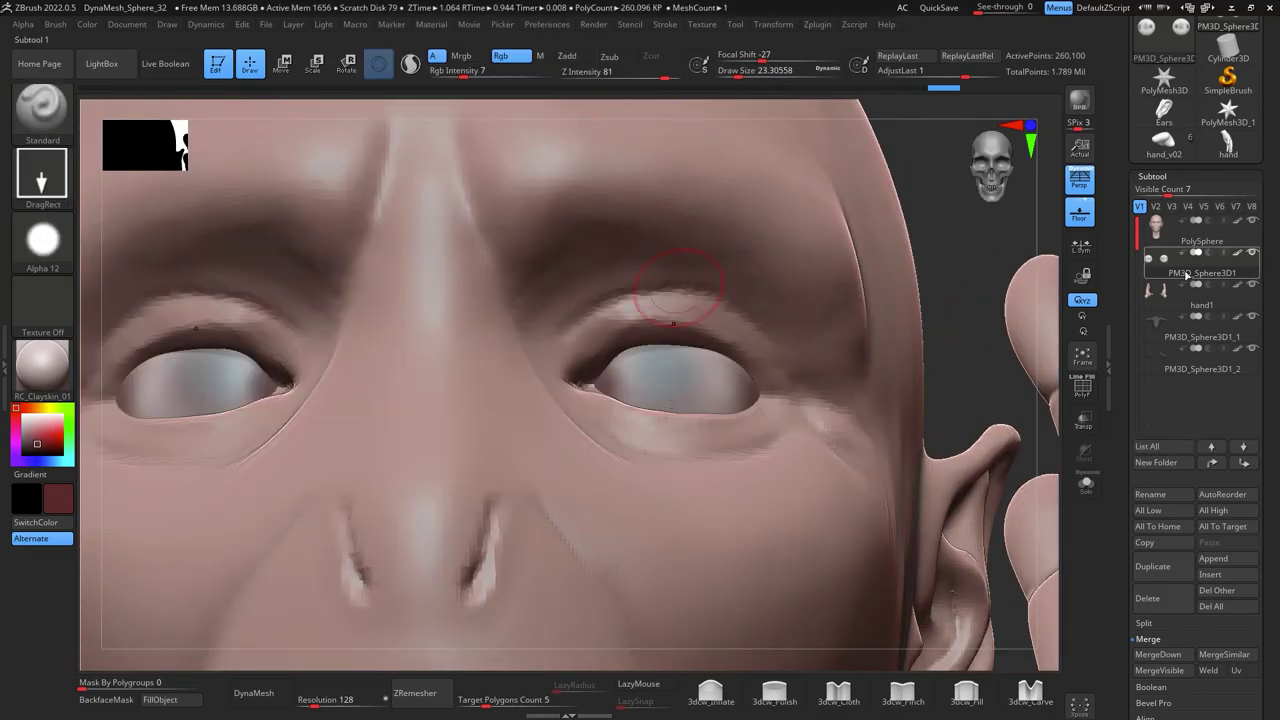
right_drag(675, 290, 686, 400)
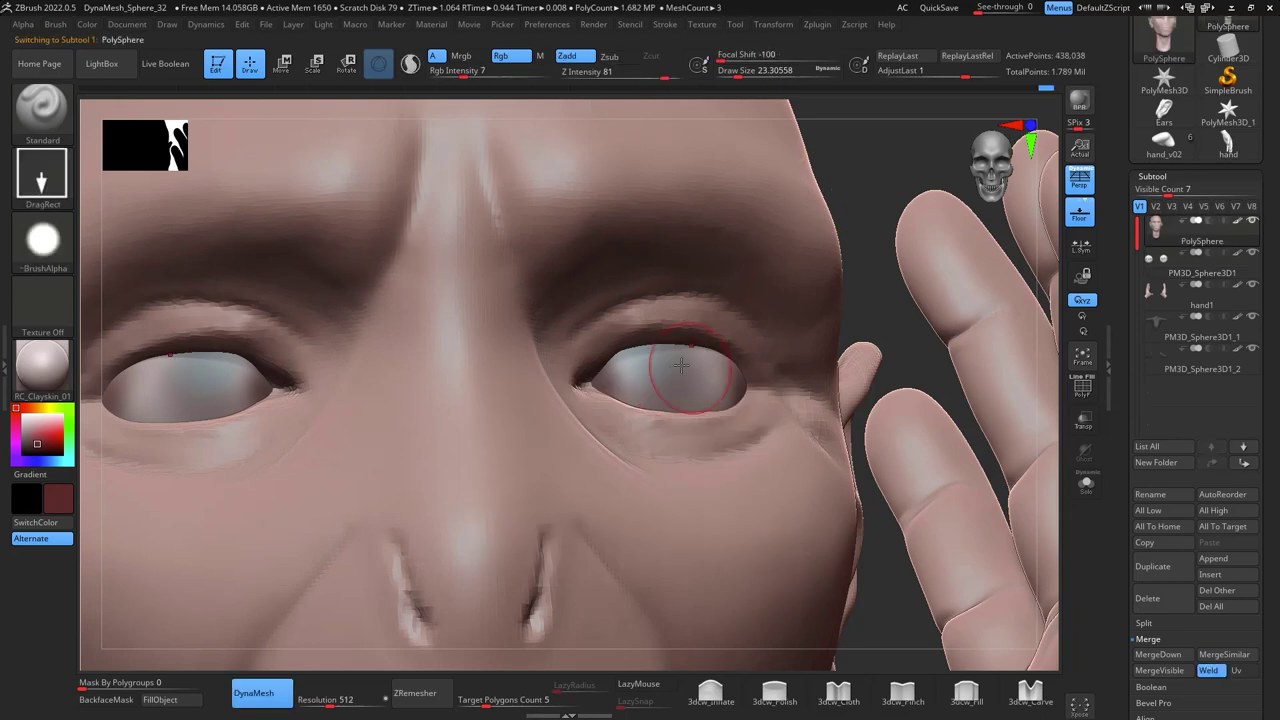
key(space)
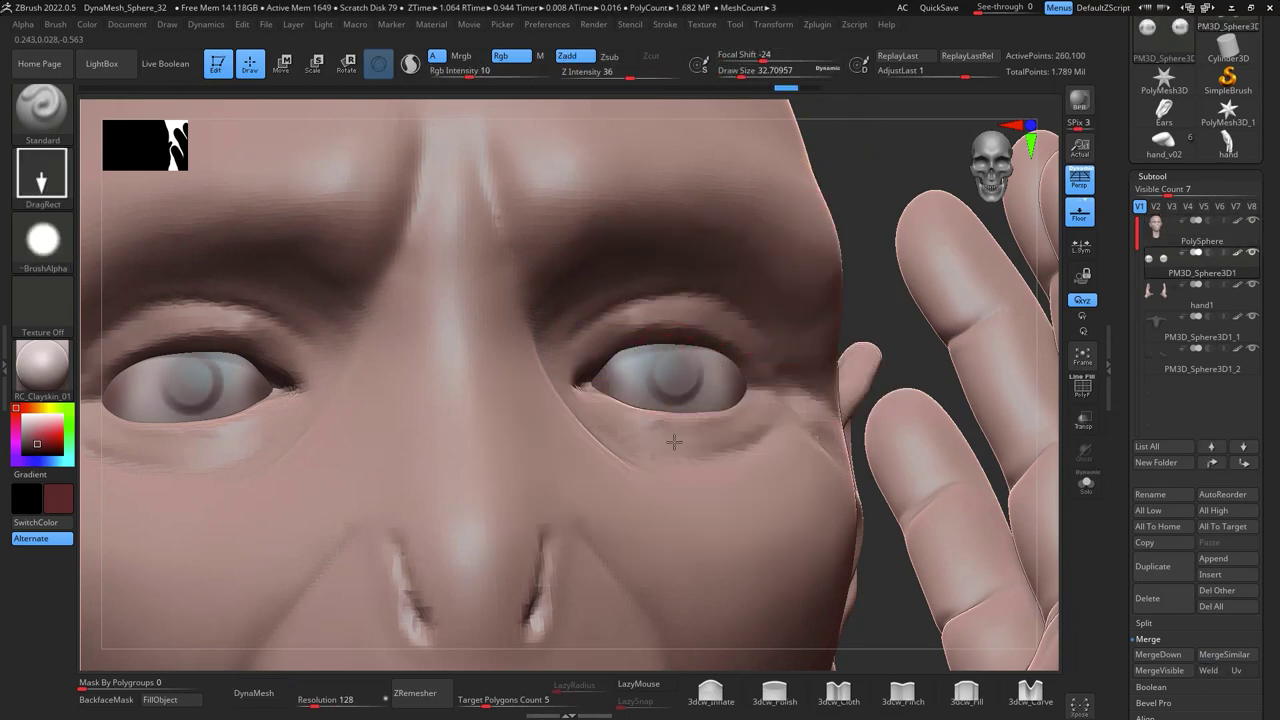
key(space)
- Fill the eyeballs with the ToyPlastic material and restore RC_Clayskin_01 as the current material
right_drag(683, 368, 560, 420)
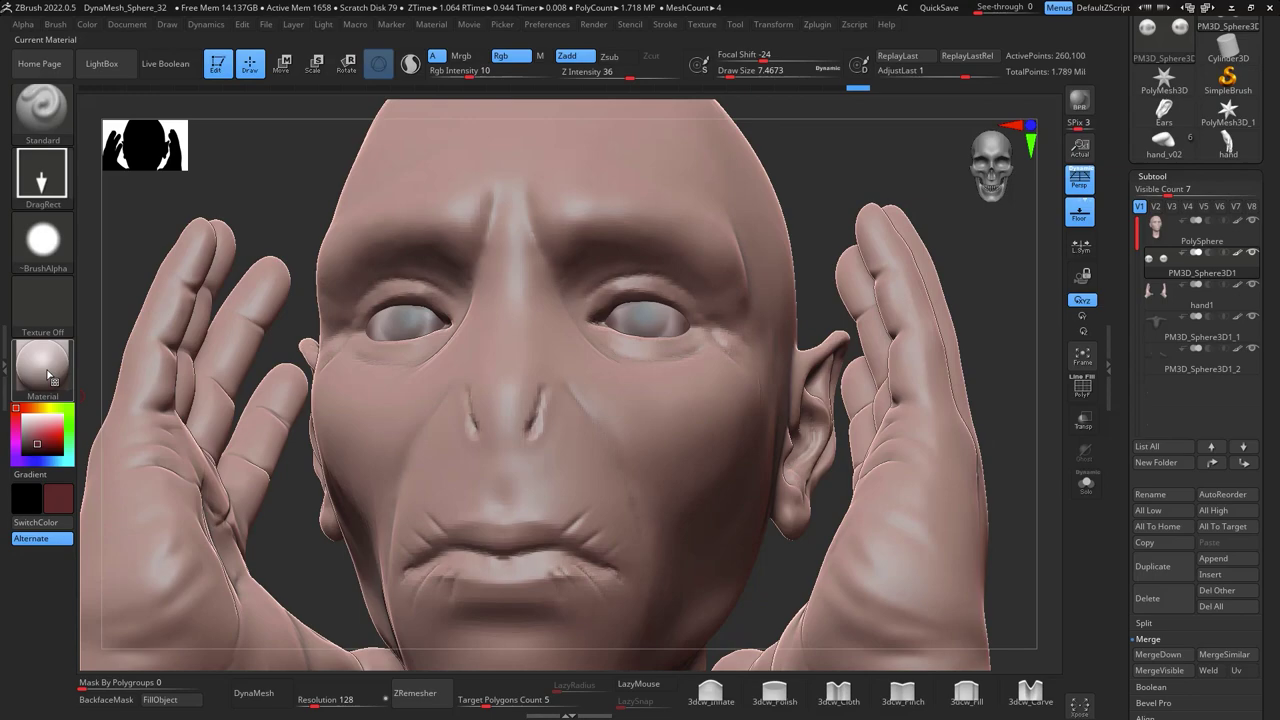
click(42, 365)
click(393, 618)
click(42, 365)
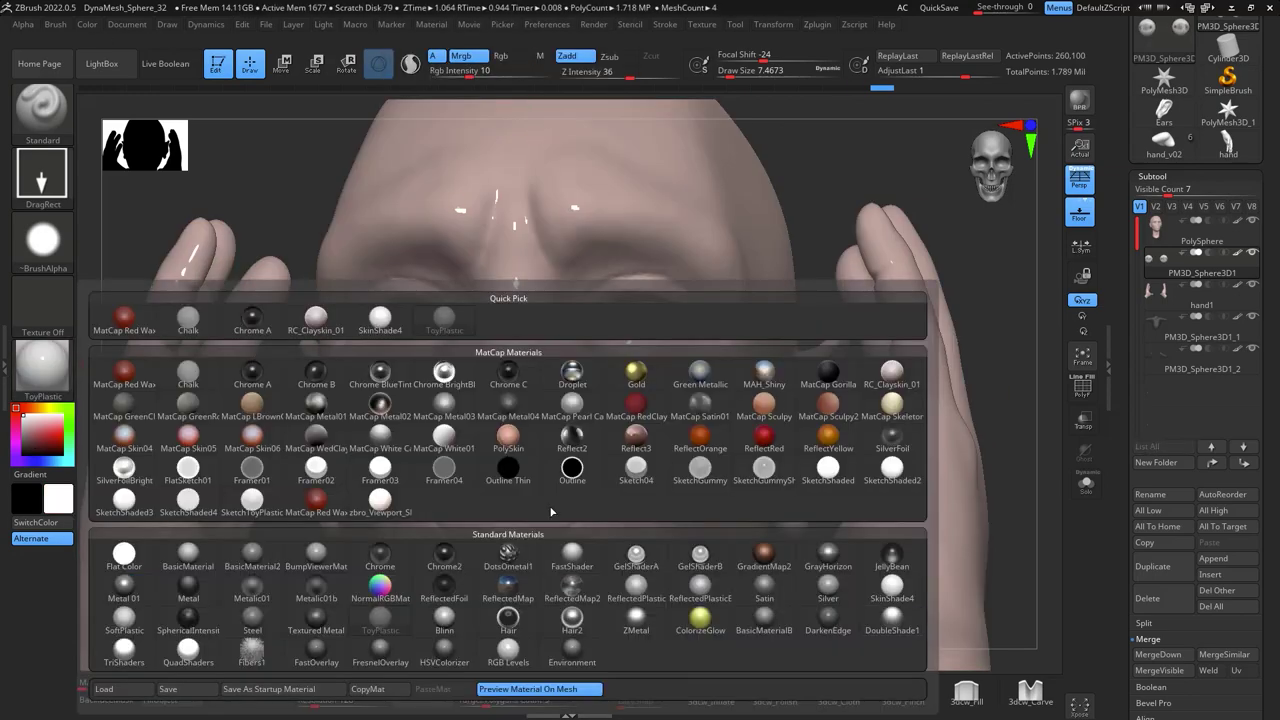
click(508, 310)
- Paint the irises grey-blue with the Standard brush, a FreeHand stroke and Rgb Intensity 10 at a draw size of about 9
mouse_move(990, 400)
ctrl+right_down()
mouse_move(1010, 433)
mouse_move(708, 357)
ctrl+right_up()
key(6)
click(250, 186)
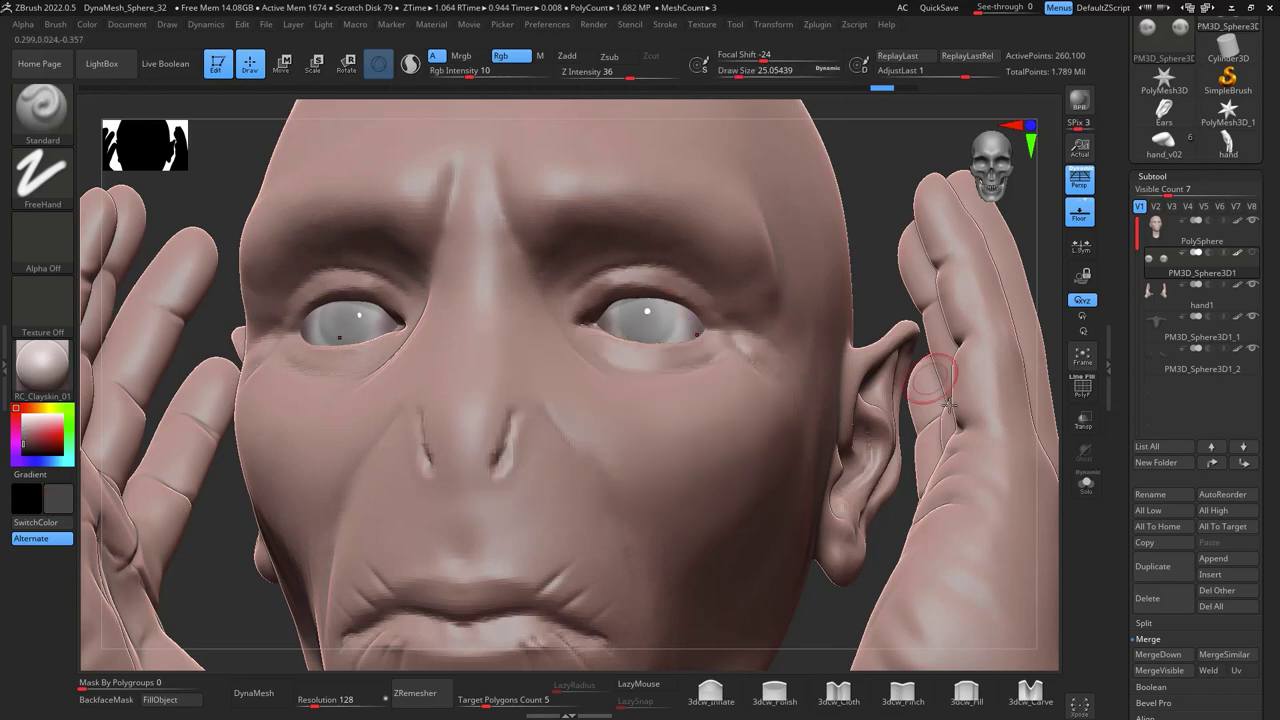
key(space)
right_drag(948, 405, 678, 376)
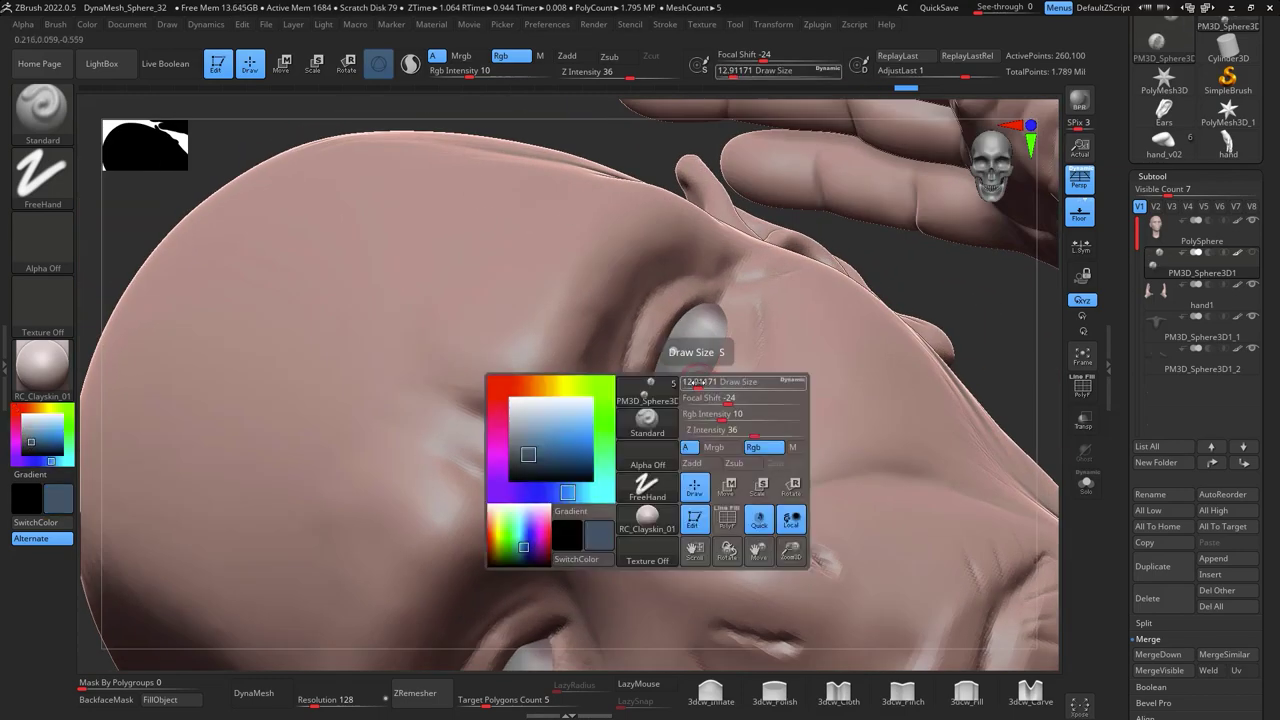
drag(697, 383, 688, 383)
mouse_move(688, 383)
right_down()
mouse_move(971, 337)
mouse_move(1034, 400)
mouse_move(767, 363)
right_up()
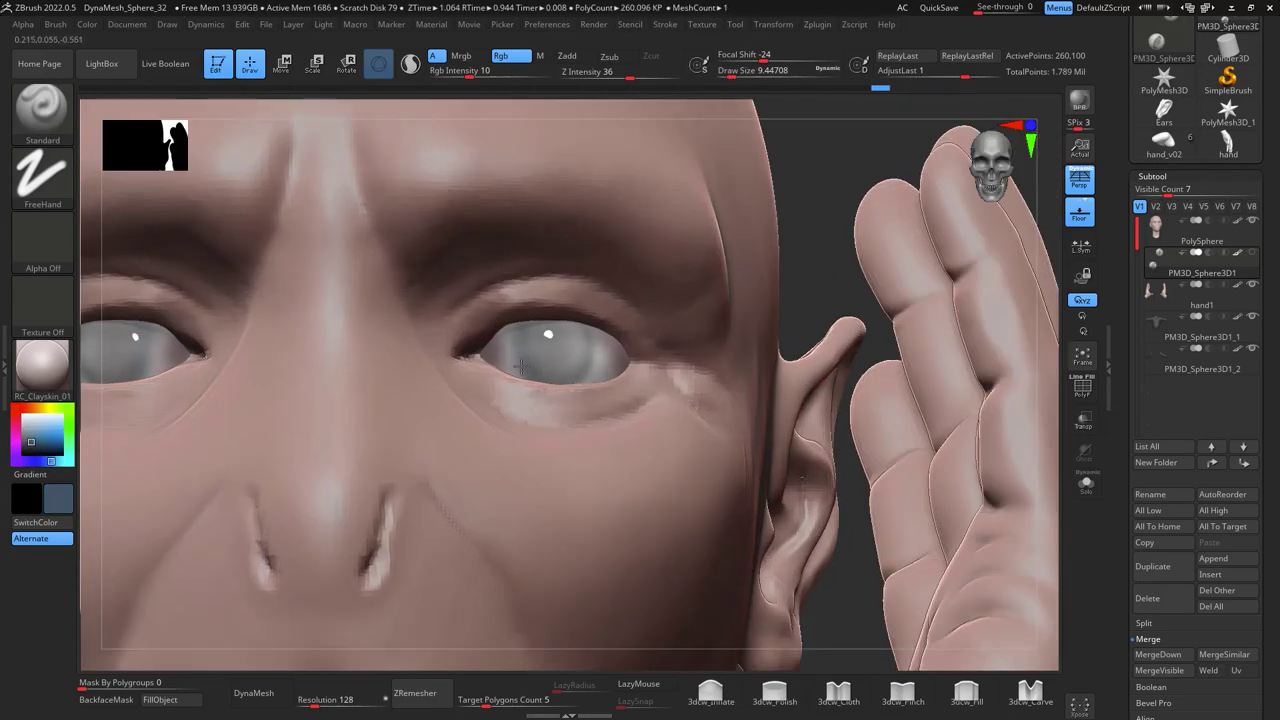
- Tint the inner corners of the eyeballs muted red at a draw size of about 6
key(space)
click(429, 414)
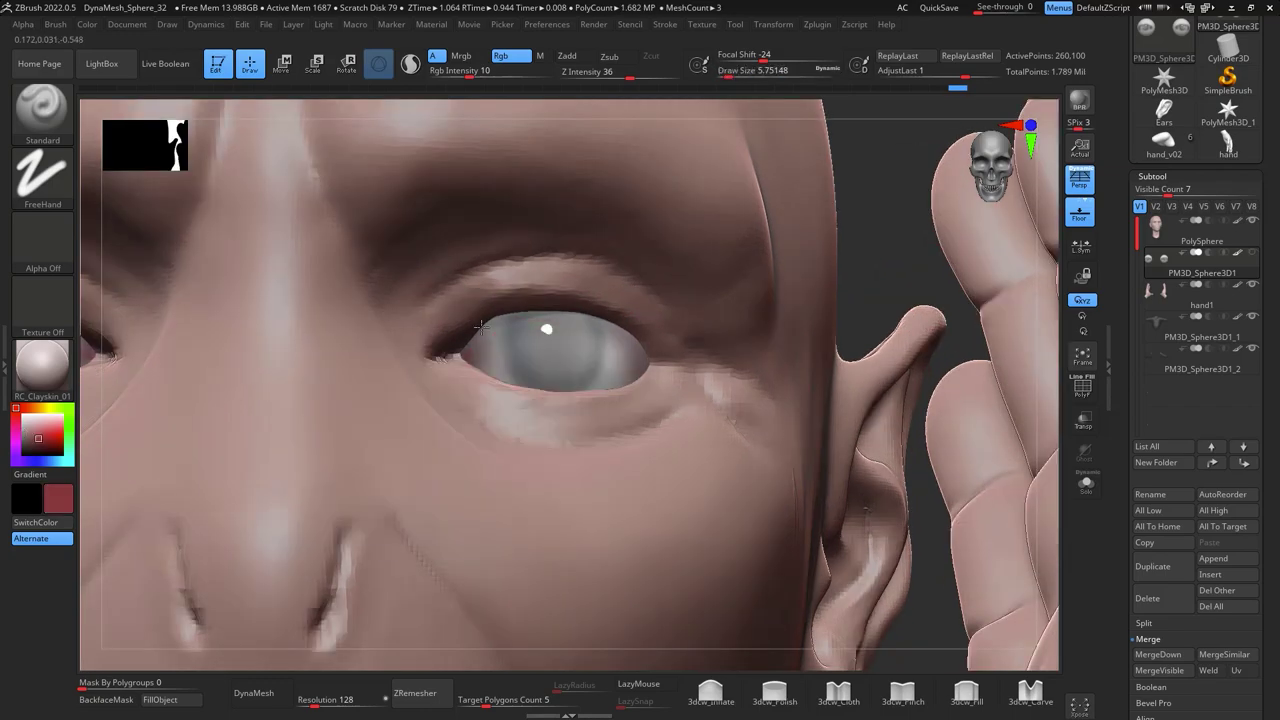
key(f)
mouse_move(648, 337)
right_down()
mouse_move(655, 366)
mouse_move(700, 318)
right_up()
- Reshape the head's eyelids around the eyeballs with the Move brush at a draw size of about 29
alt+click(655, 366)
key(b)
key(m)
key(v)
key(space)
key(space)
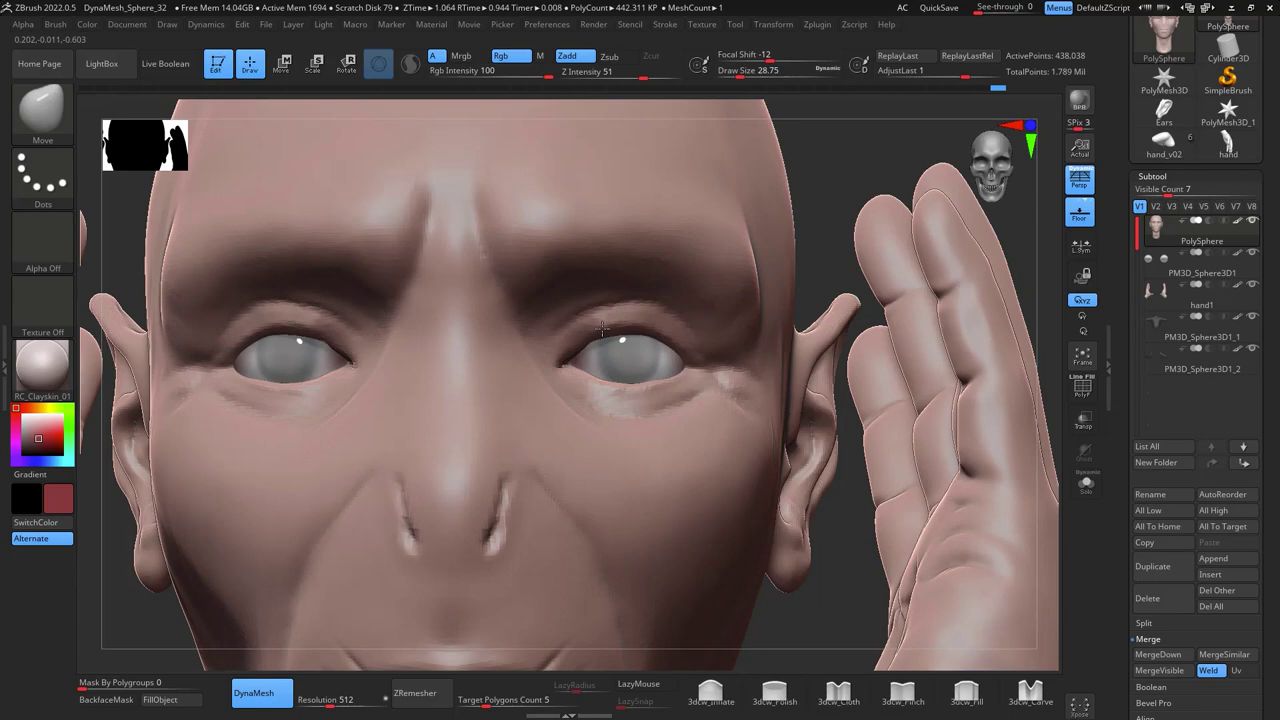
drag(603, 328, 749, 255)
mouse_move(672, 258)
right_down()
mouse_move(600, 340)
mouse_move(570, 400)
mouse_move(918, 370)
right_up()
- Carve fine facial creases with DamStandard at a draw size of about 14 and soften the skin below the eyes with Smooth
key(space)
key(b)
key(d)
key(s)
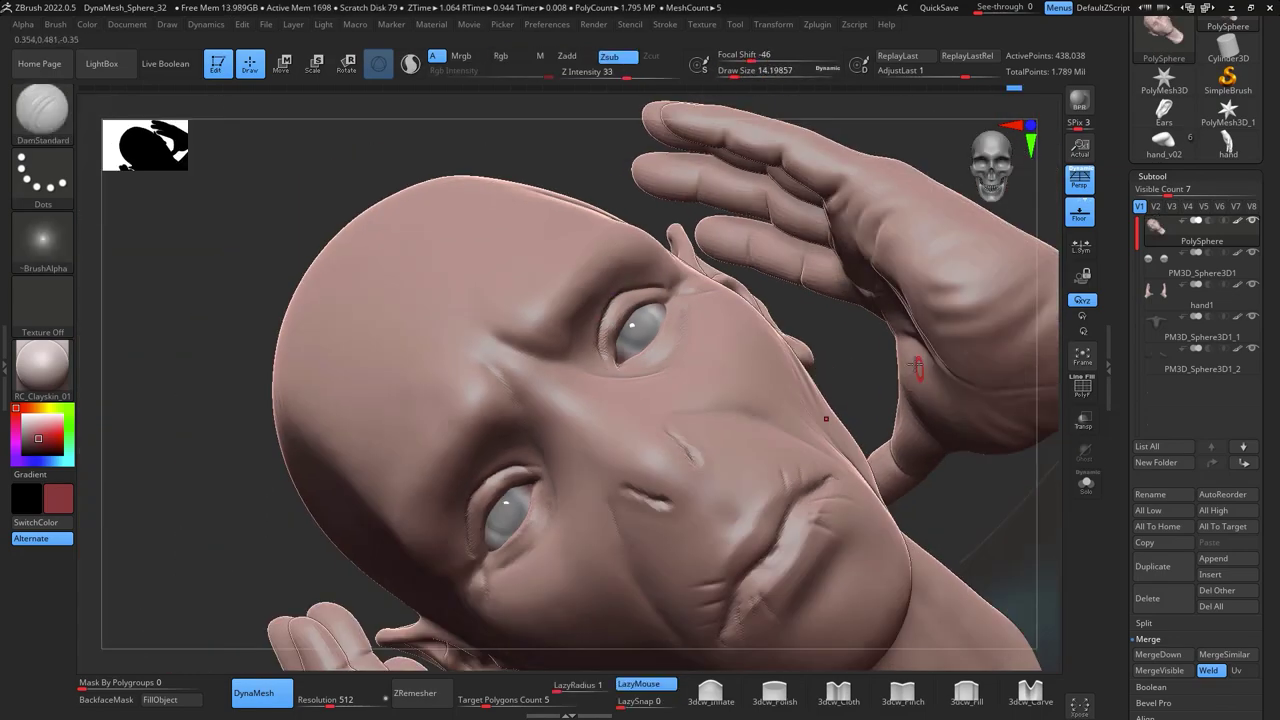
right_drag(798, 309, 497, 444)
key(b)
key(d)
key(s)
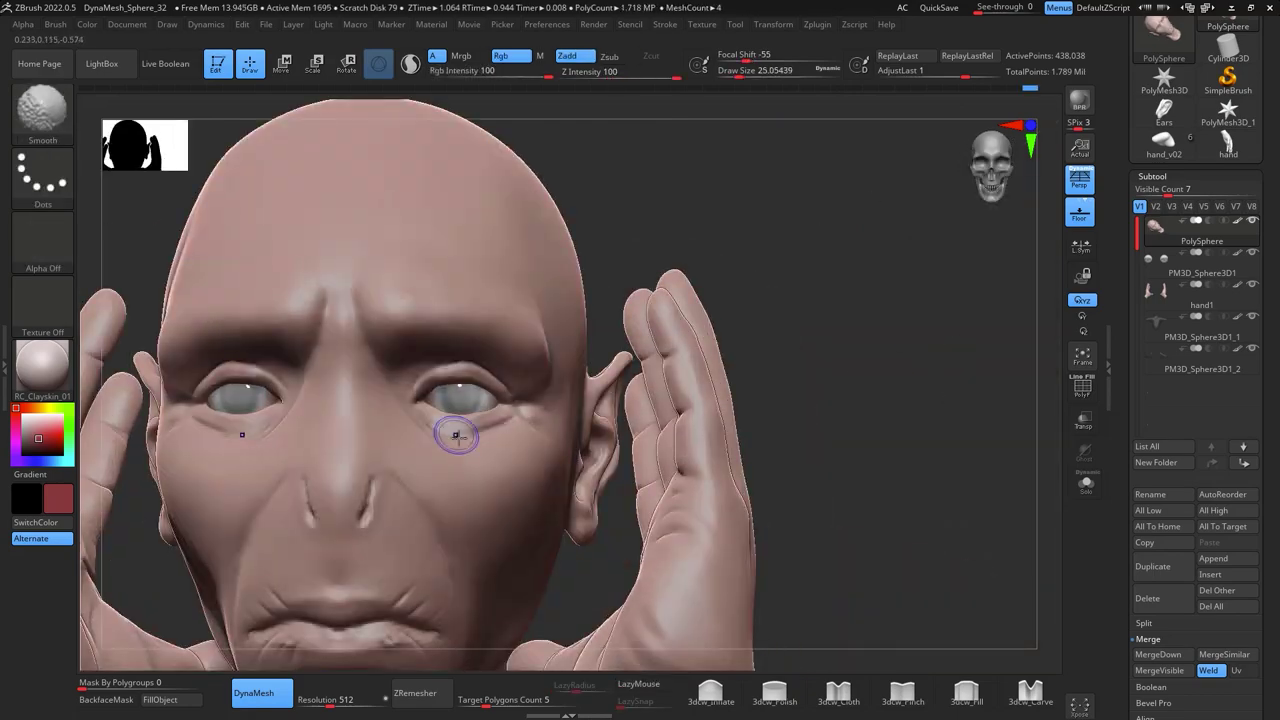
right_drag(457, 434, 736, 486)
- Adjust the proportions of the face and skull with the Move brush at draw sizes of about 112 to 140
mouse_move(476, 430)
right_down()
mouse_move(963, 480)
mouse_move(920, 366)
right_up()
key(b)
key(m)
key(v)
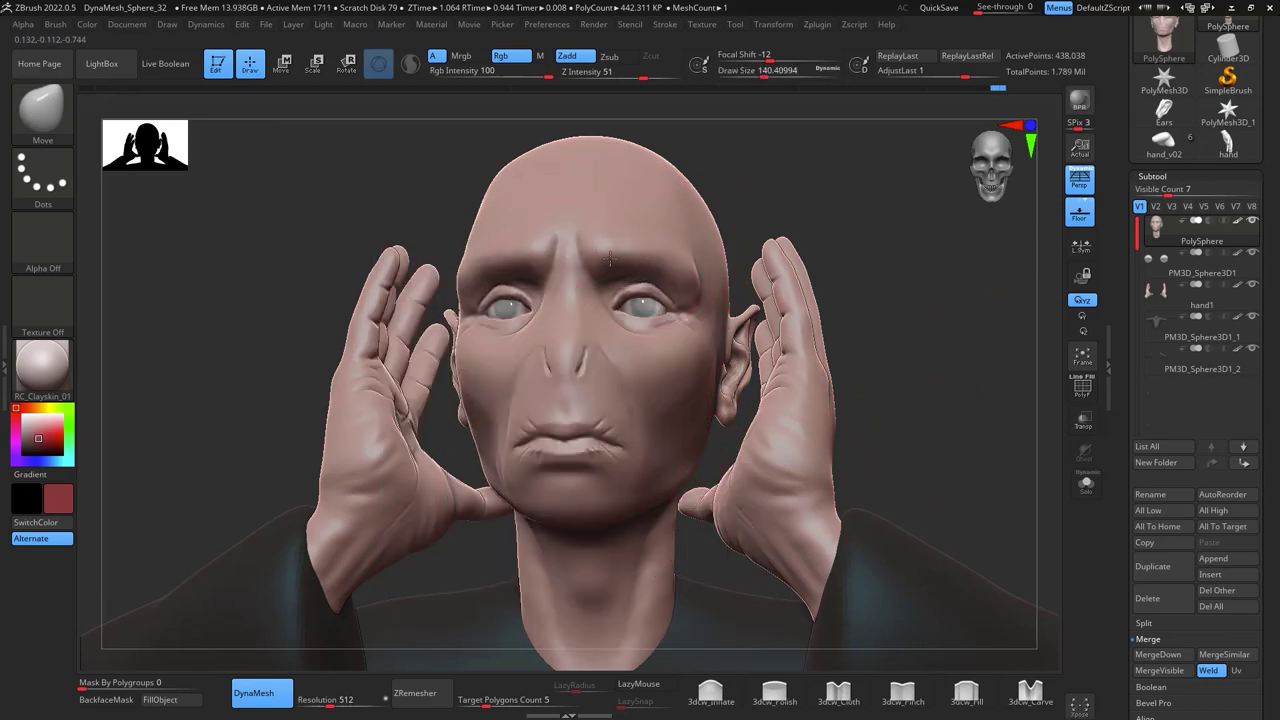
right_drag(622, 332, 953, 415)
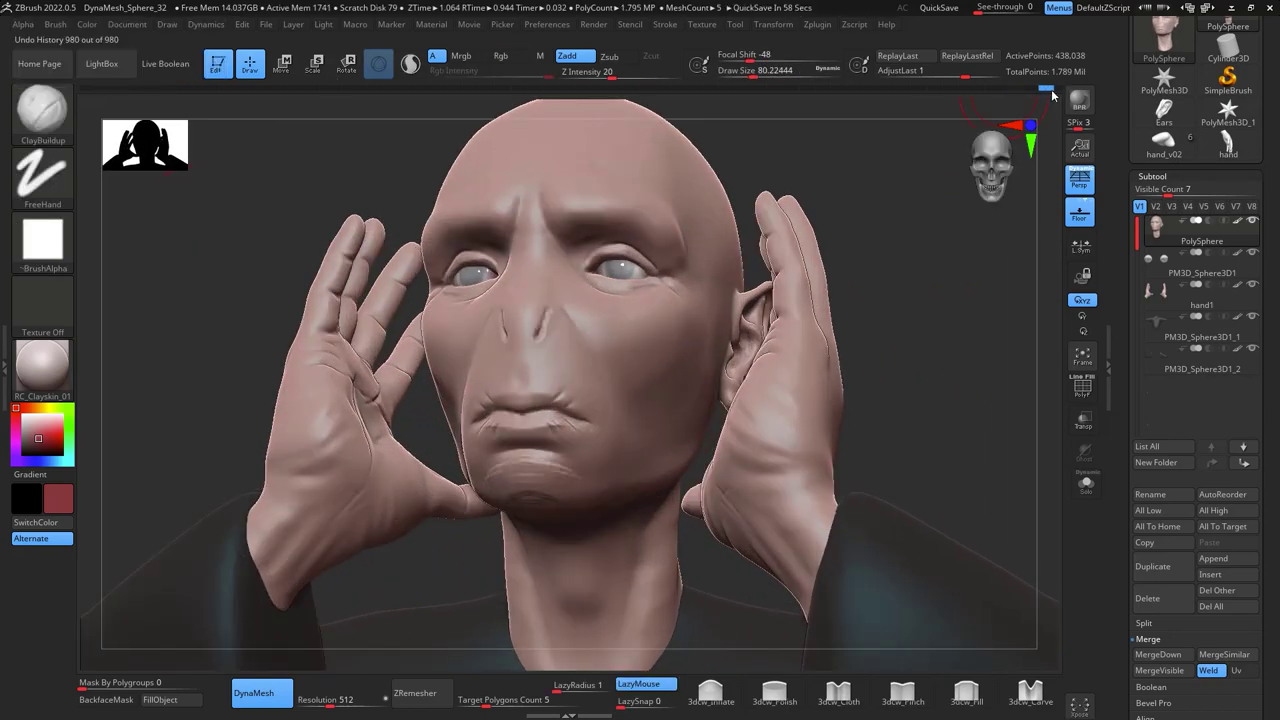
right_drag(1052, 95, 900, 200)
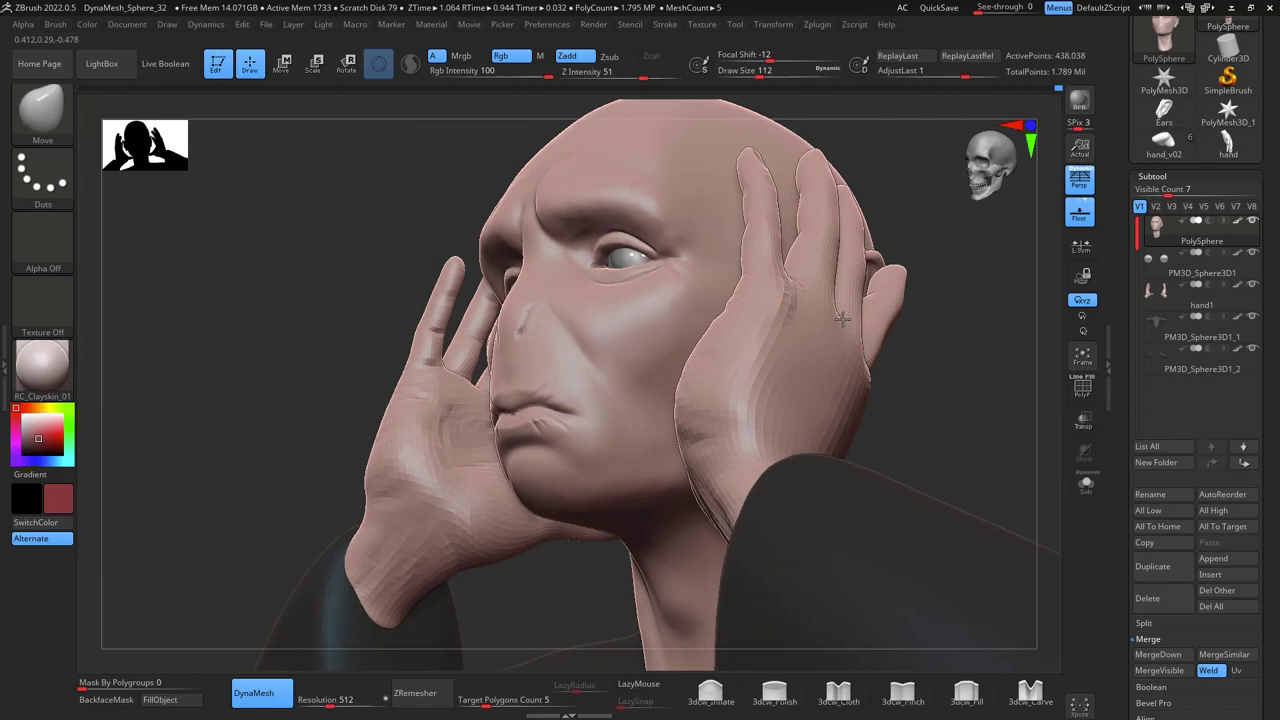
right_drag(556, 484, 740, 388)
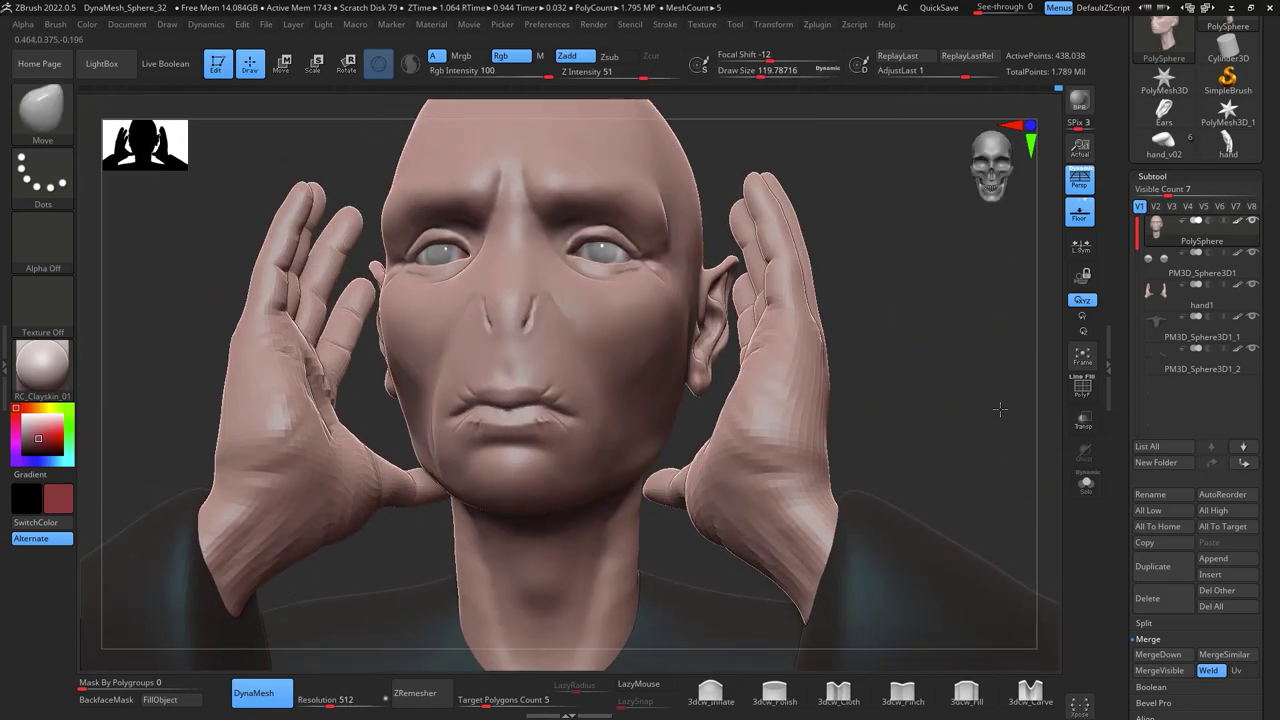
key(space)
drag(740, 388, 727, 388)
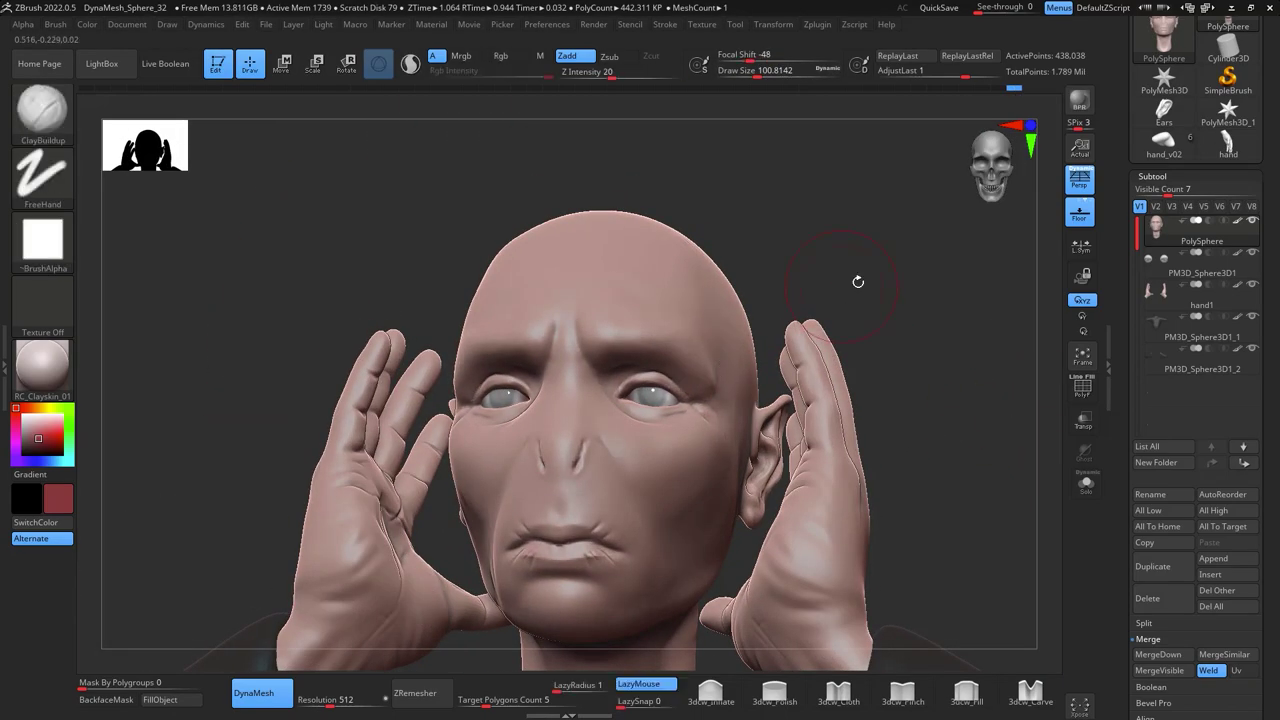
- Build up the forms of the head with ClayBuildup at draw sizes of about 100 and 31
mouse_move(858, 282)
right_down()
mouse_move(923, 303)
mouse_move(979, 418)
right_up()
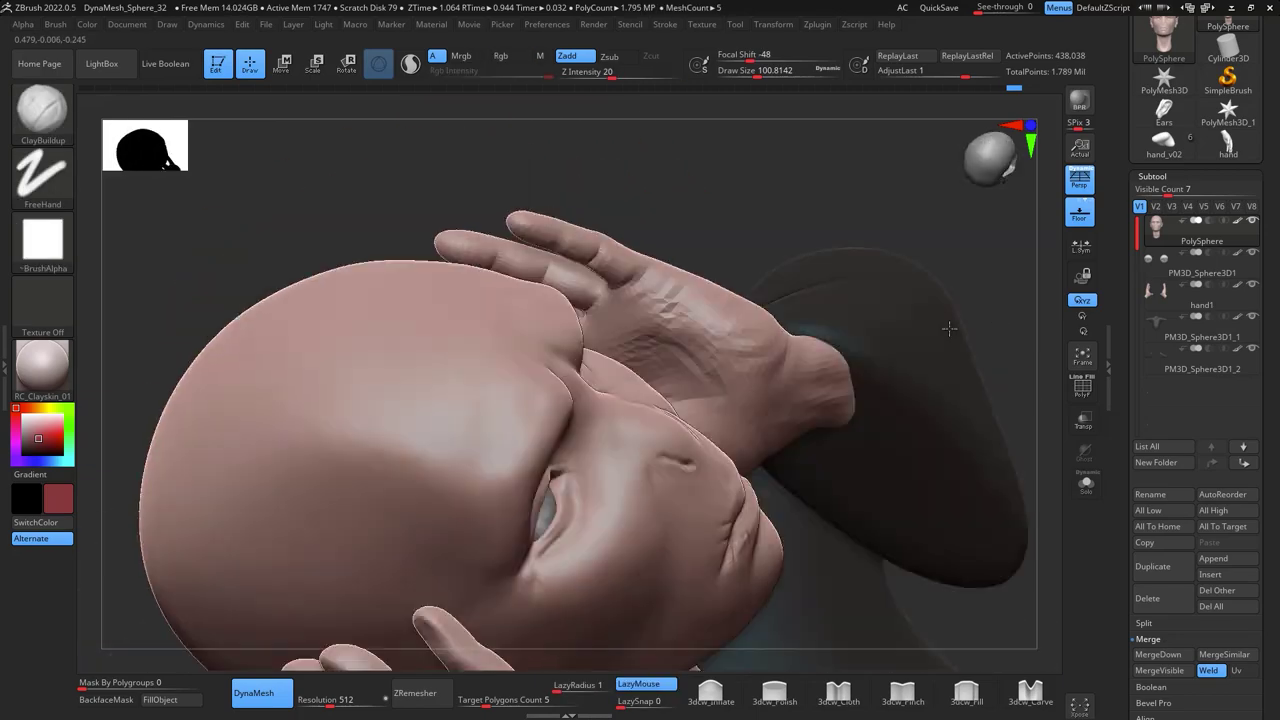
key(space)
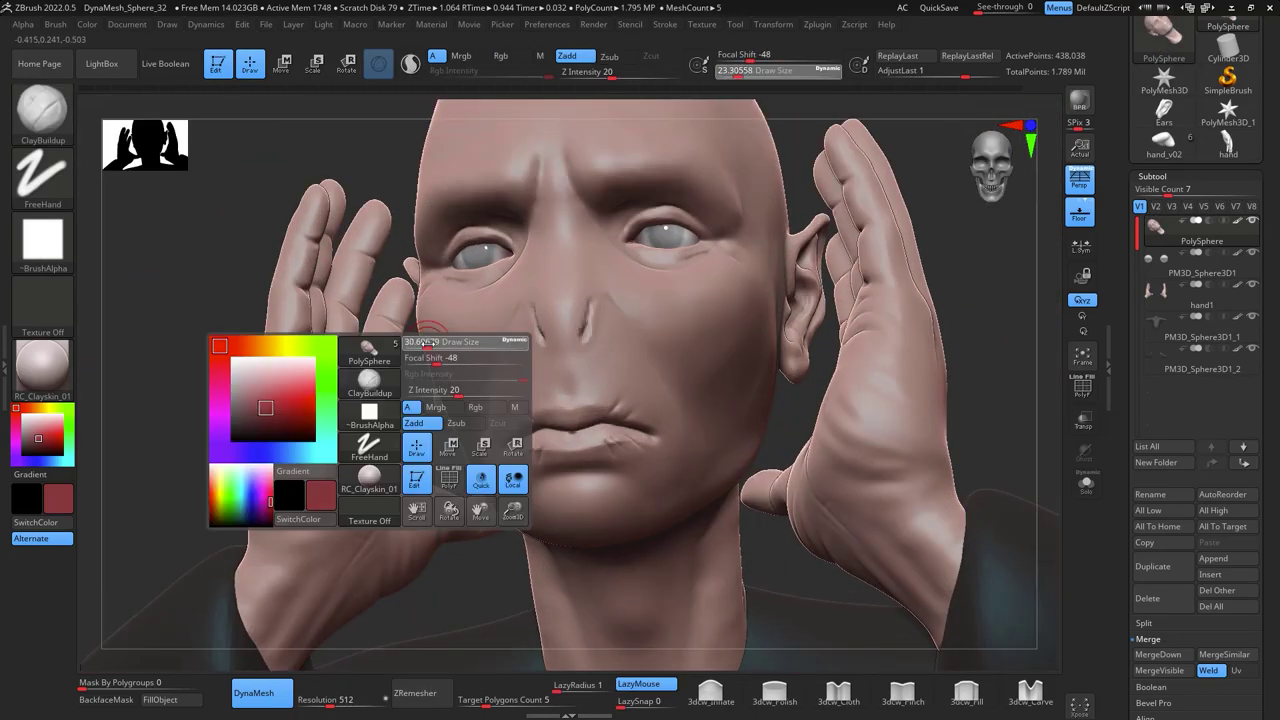
alt+click(296, 308)
drag(990, 400, 576, 430)
- Refine the head's overall silhouette with the Move brush at a draw size of about 217
drag(547, 380, 880, 330)
alt+click(597, 484)
drag(597, 484, 930, 223)
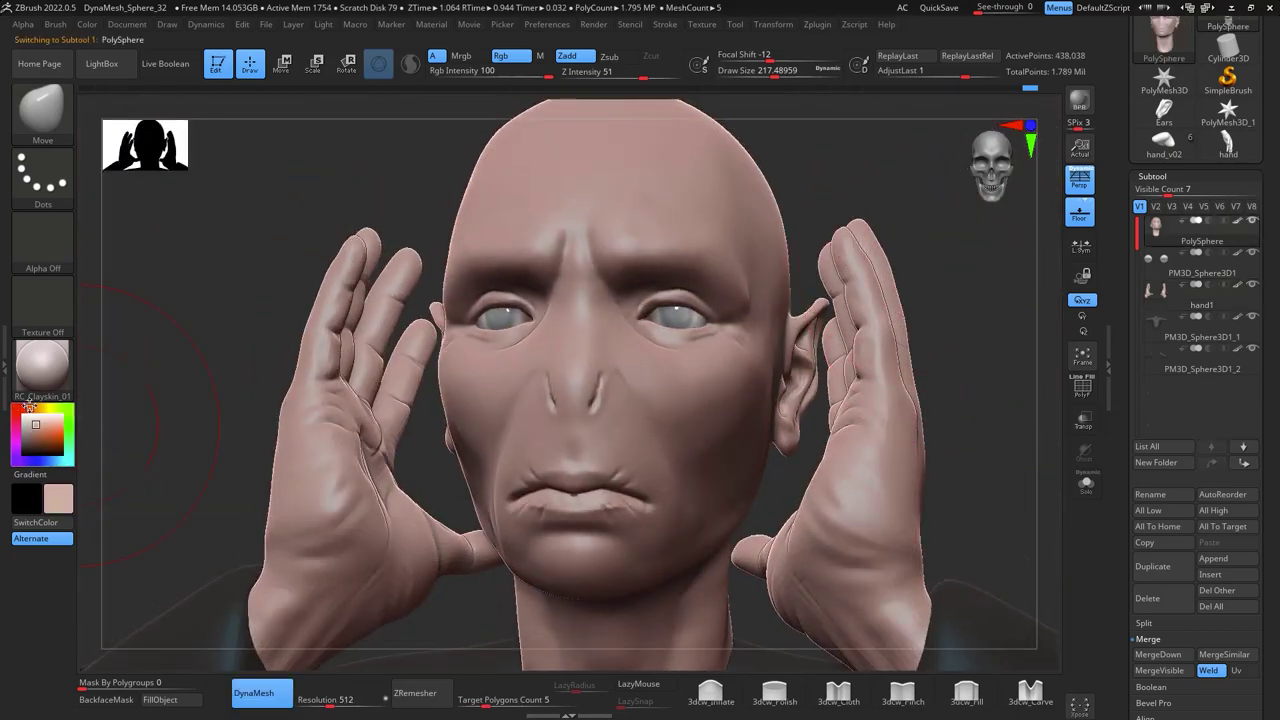
- Recolour the head and hands pale blue-grey and paint the lips and eye sockets dark red at Rgb Intensity 12
click(57, 461)
drag(90, 445, 20, 398)
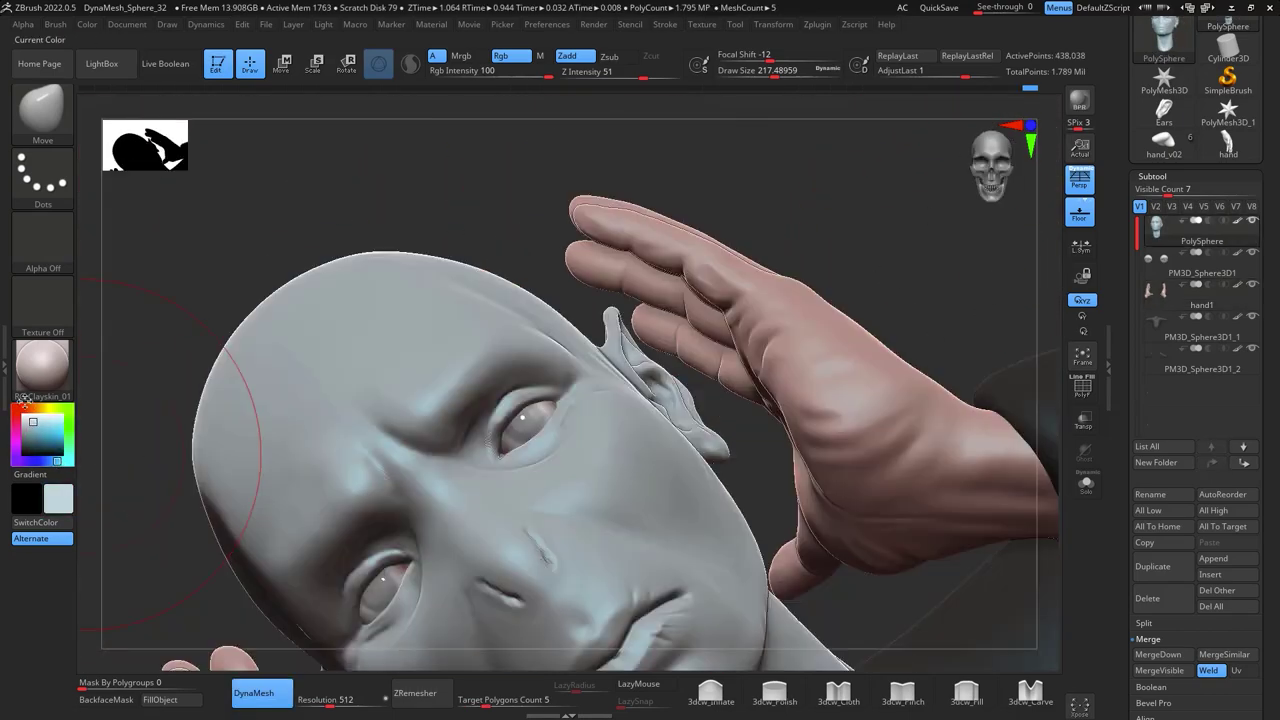
click(462, 72)
text(12)
drag(93, 439, 40, 446)
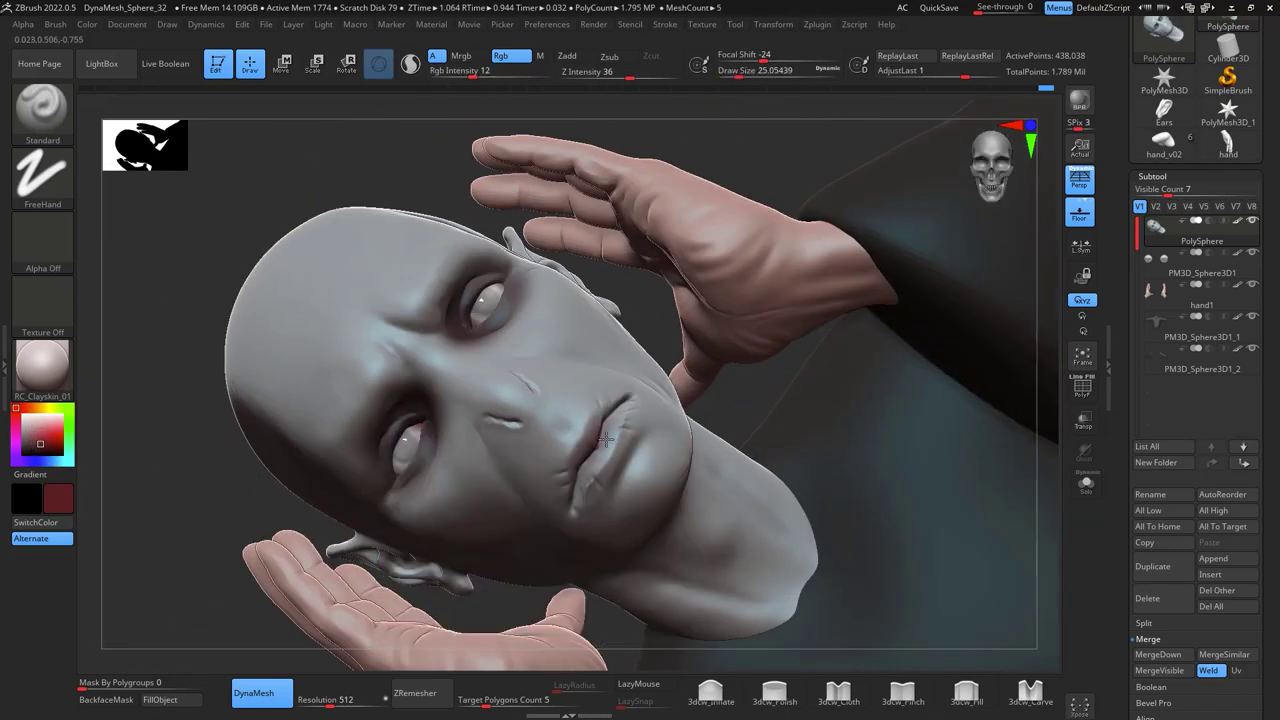
drag(615, 430, 982, 423)
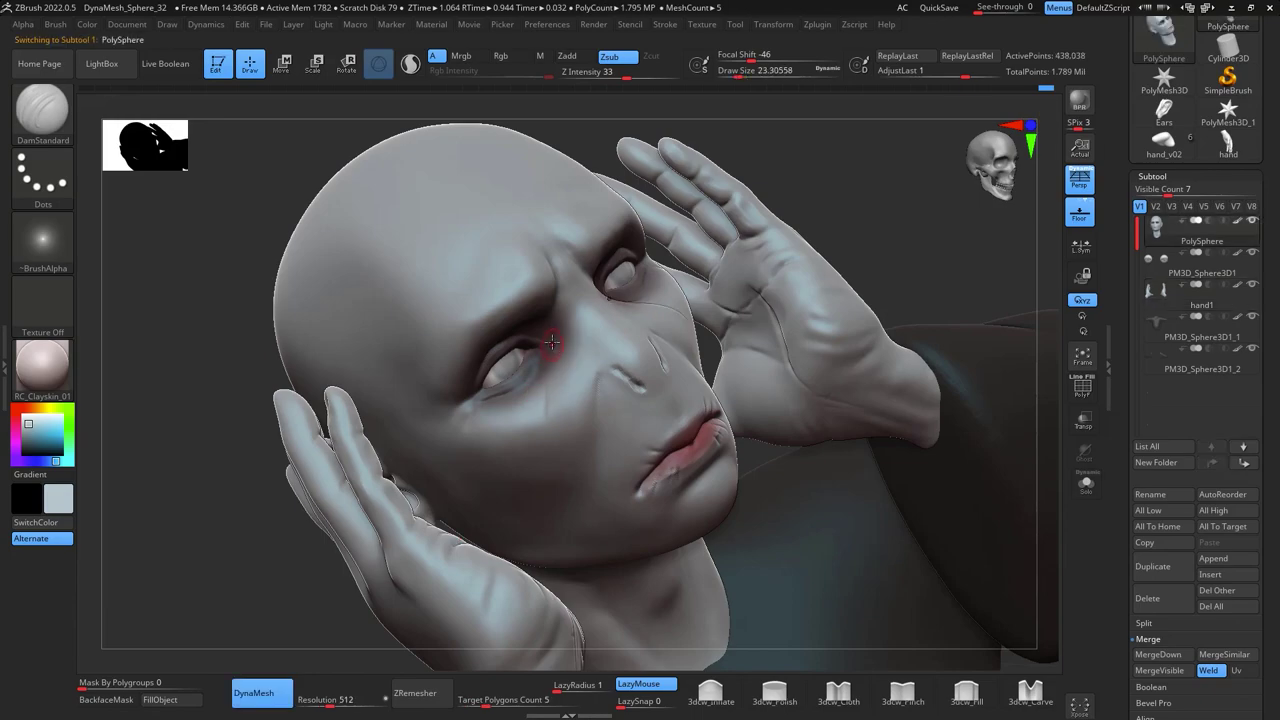
- Carve creases around the eyelids and eye corners with DamStandard at a draw size of about 23
right_drag(552, 343, 851, 268)
right_drag(741, 209, 768, 323)
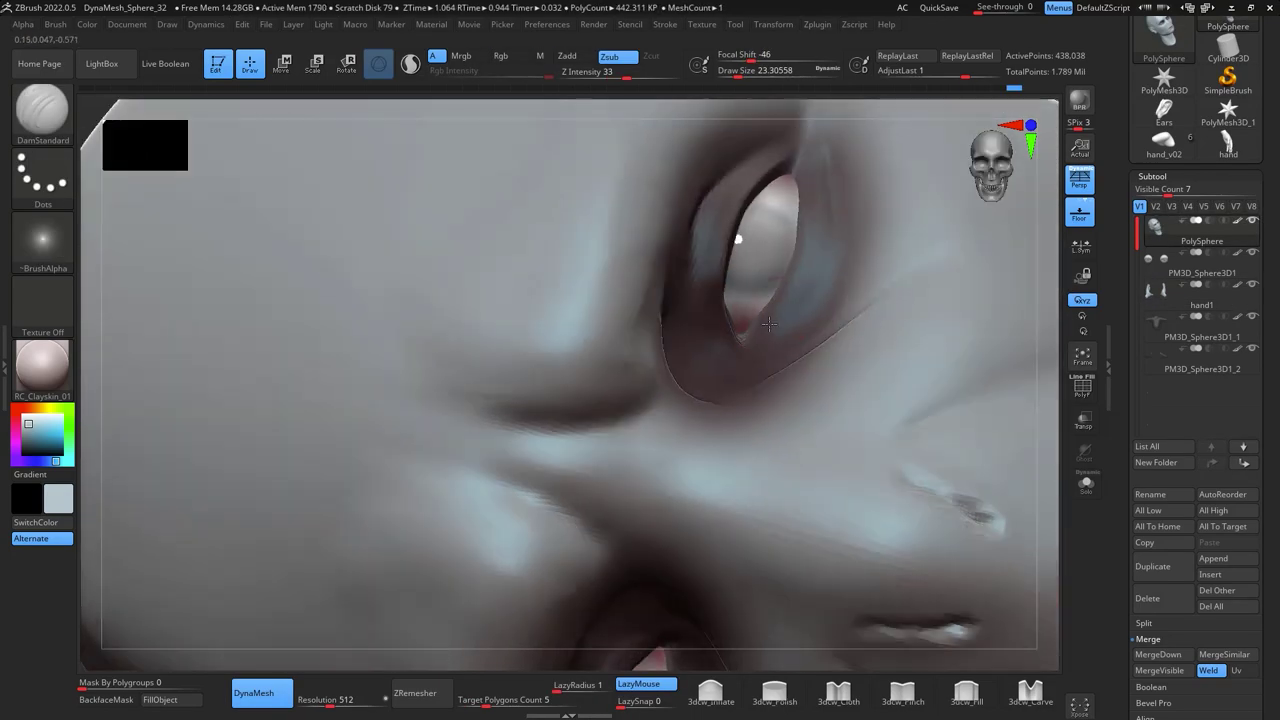
right_drag(974, 256, 799, 339)
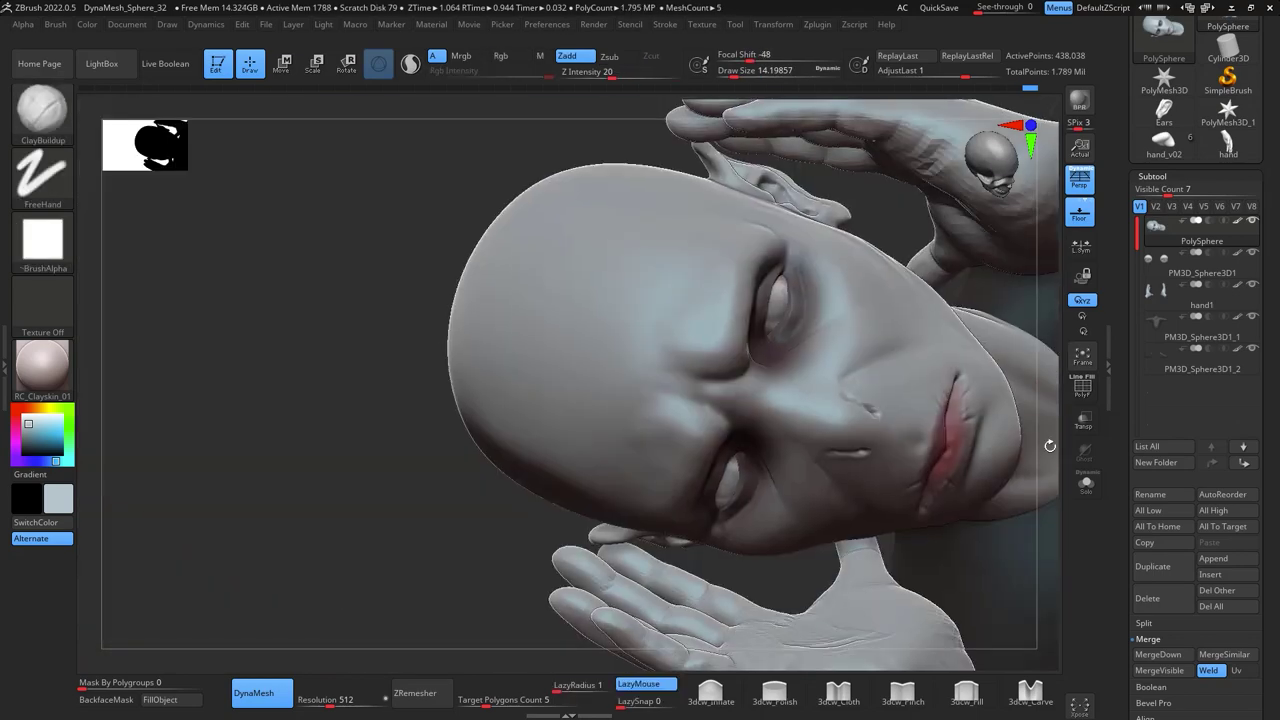
- Build up the skin around the mouth with ClayBuildup at a draw size of about 14 and smooth the brow
right_drag(840, 330, 893, 298)
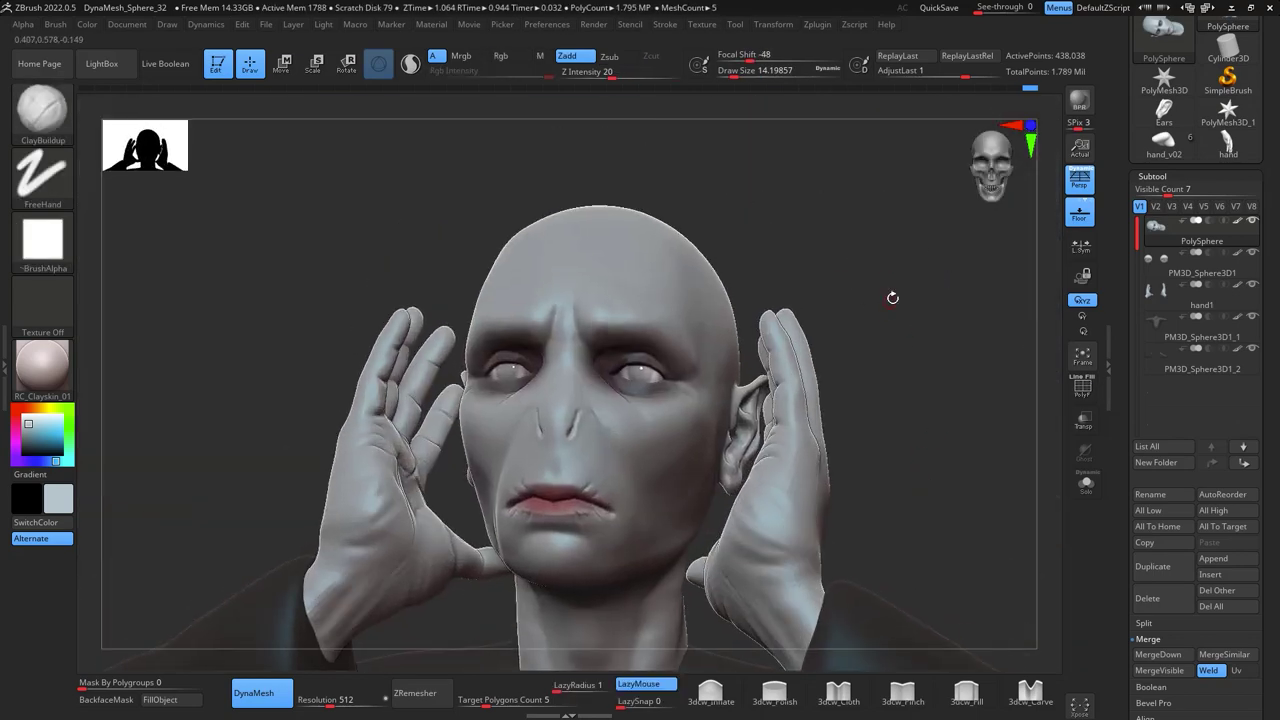
right_drag(574, 437, 580, 398)
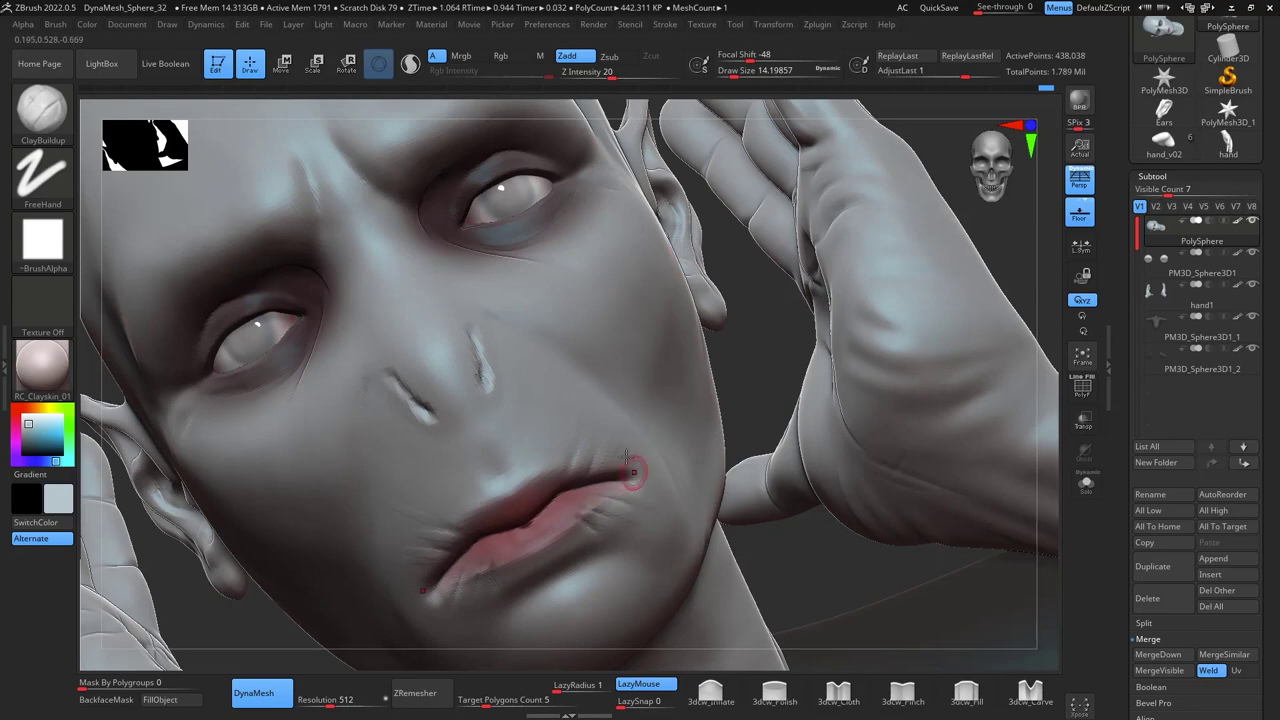
right_drag(935, 406, 589, 243)
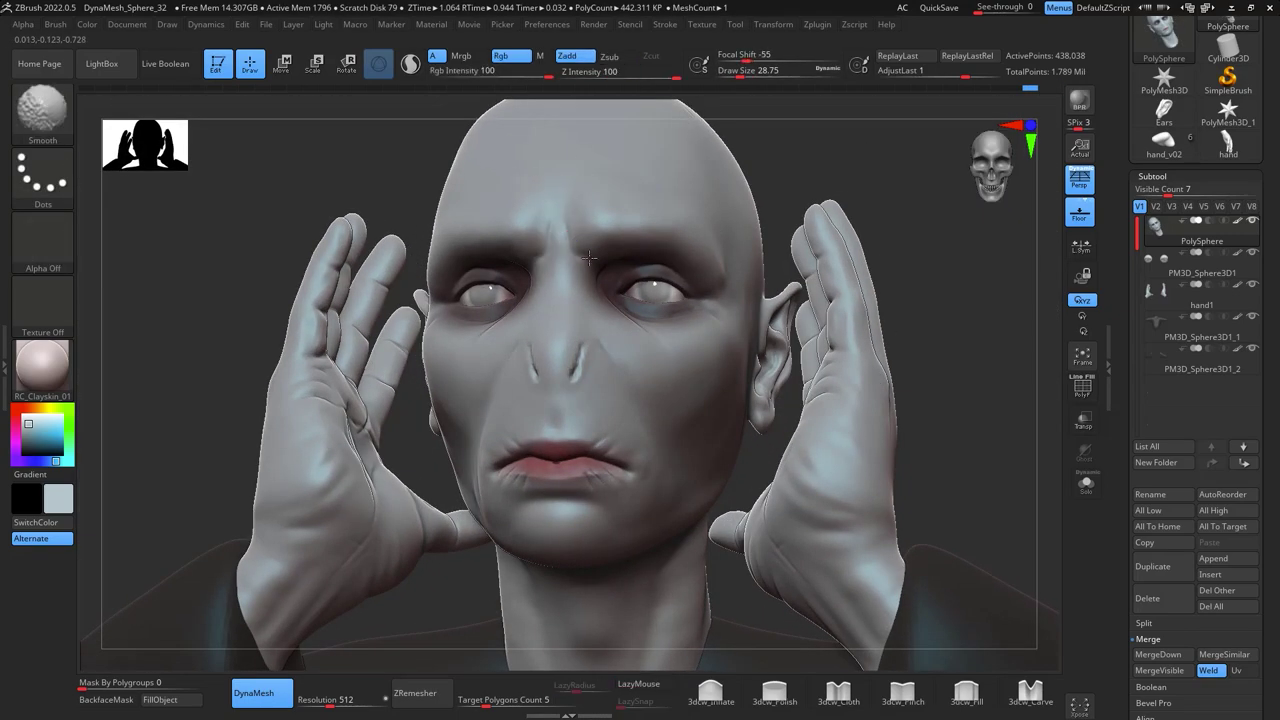
right_drag(586, 188, 950, 360)
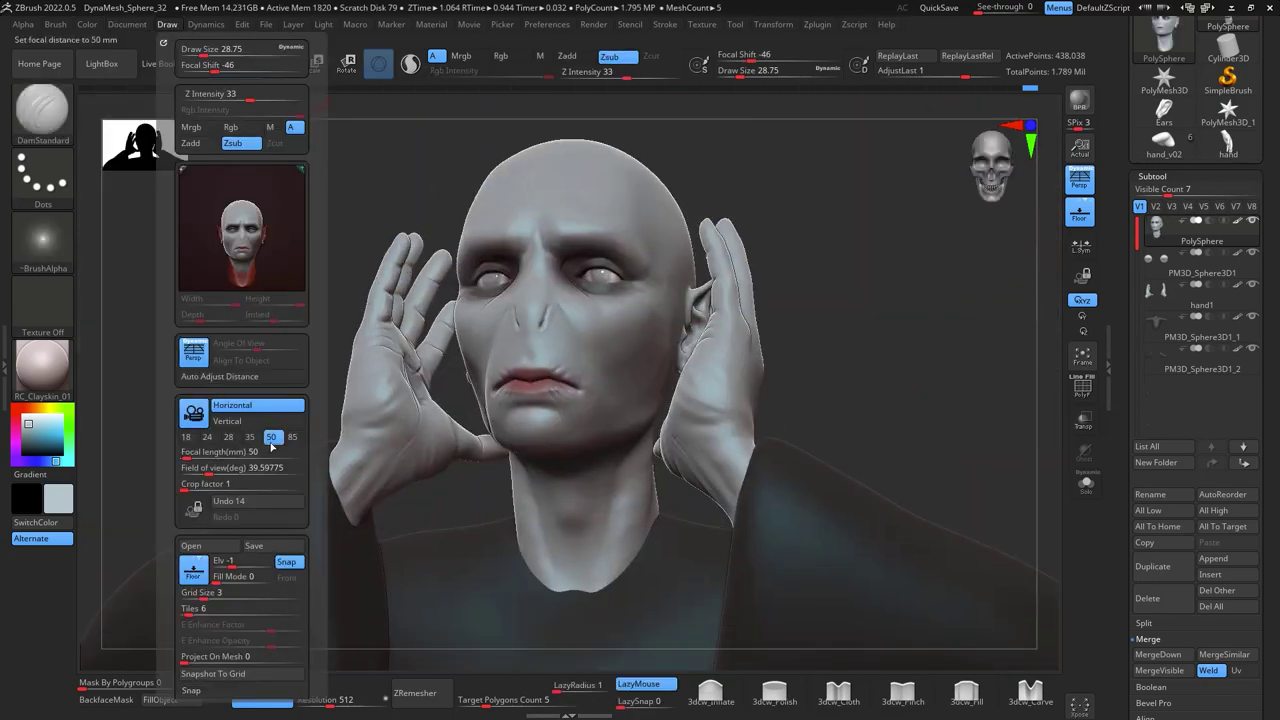
- Render a preview of the bust at the 50 mm focal length and review the light and render settings
right_click(683, 386)
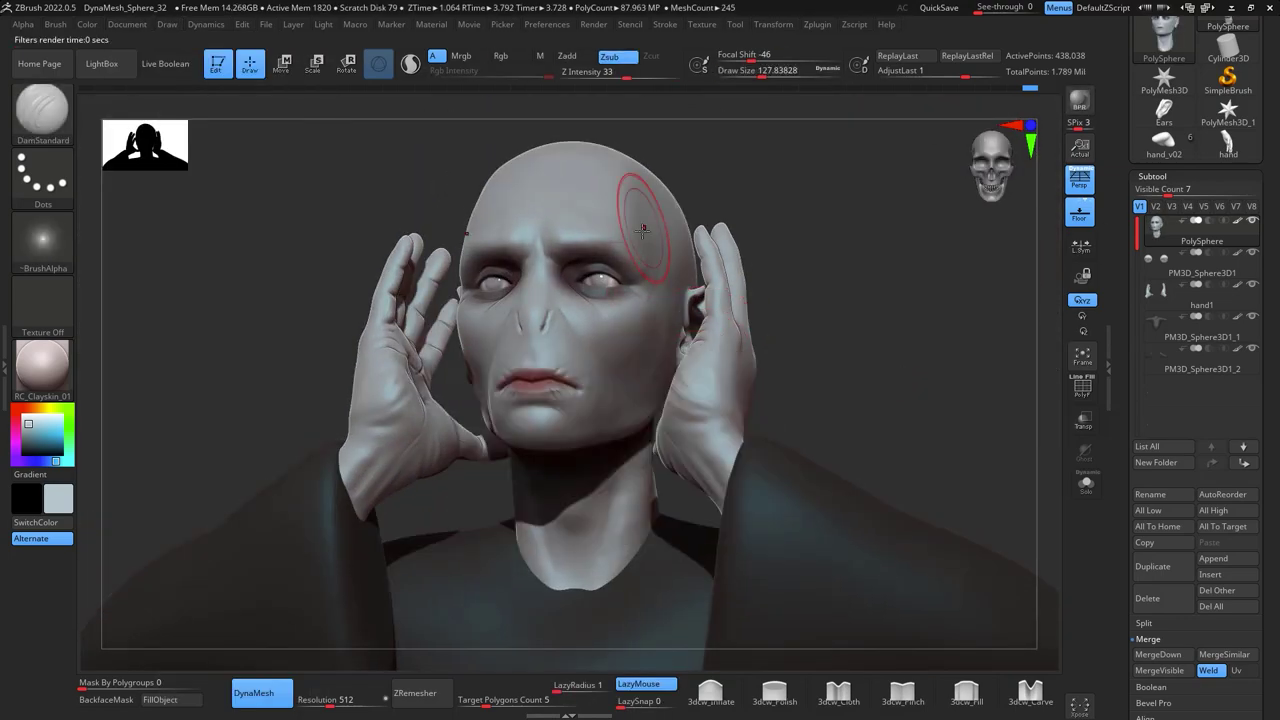
click(330, 25)
click(593, 24)
click(631, 278)
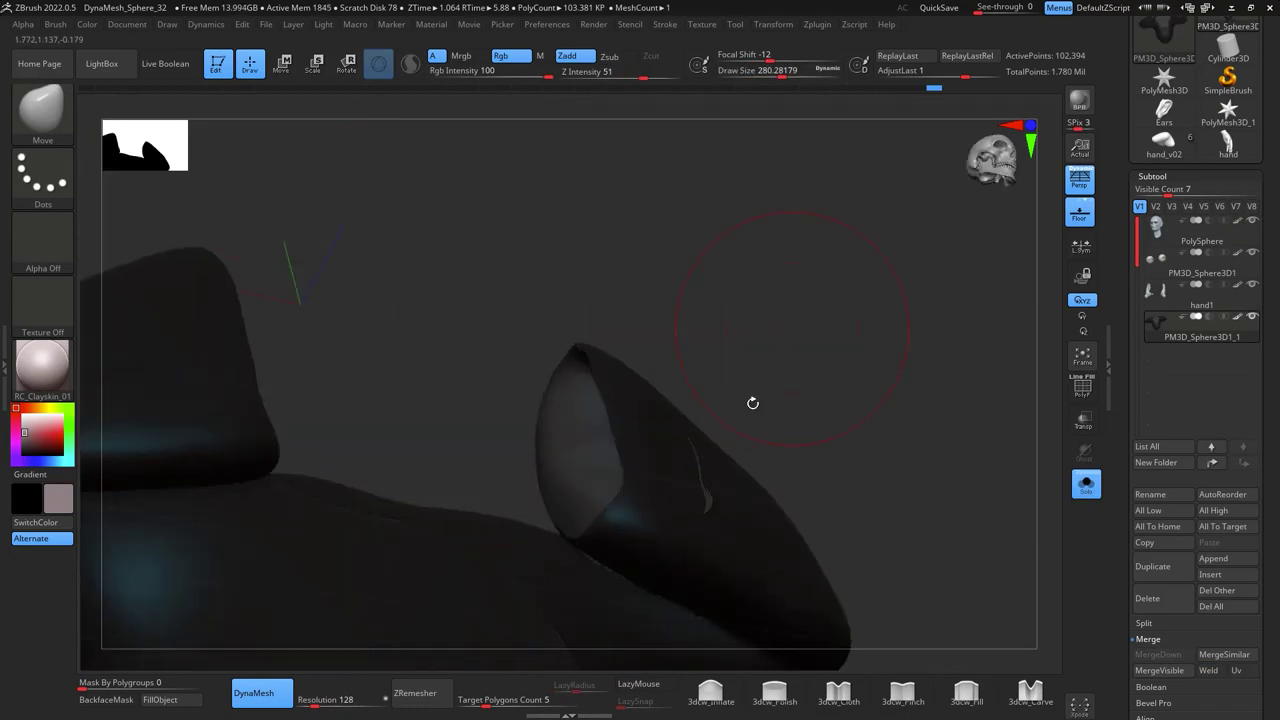
- Reshape the robe's isolated sleeve openings with the Move brush at a draw size of about 280, then fit them around the wrists
drag(543, 503, 723, 380)
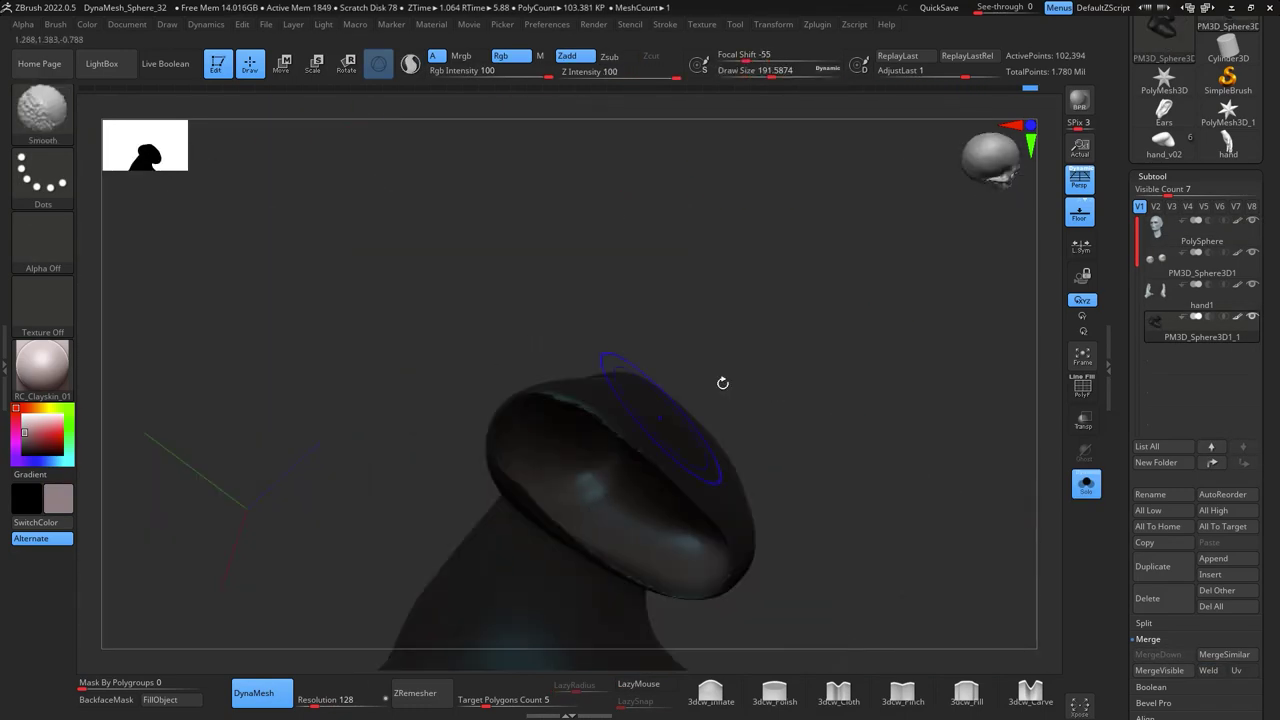
click(1086, 483)
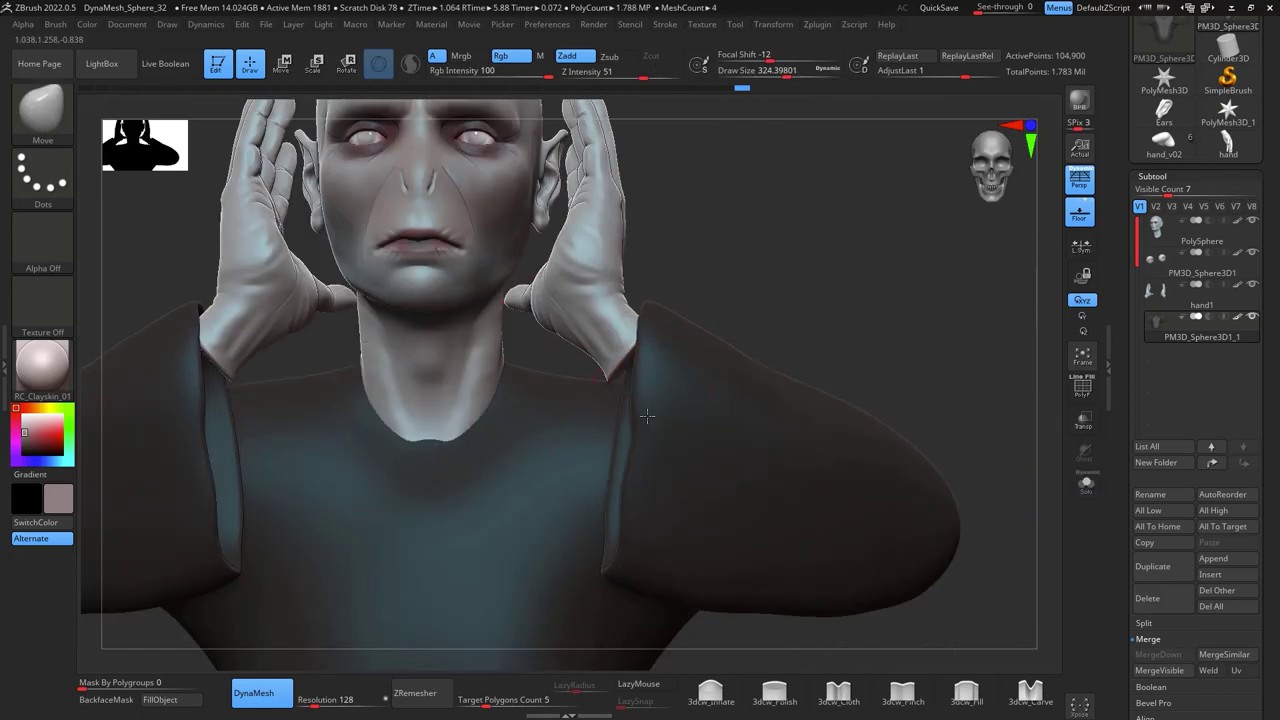
mouse_move(597, 546)
mouse_down()
mouse_move(811, 217)
mouse_move(803, 289)
mouse_move(791, 254)
mouse_move(705, 317)
mouse_move(706, 289)
mouse_move(711, 329)
mouse_move(680, 323)
mouse_move(883, 520)
mouse_move(537, 311)
mouse_move(743, 314)
mouse_move(771, 231)
mouse_up()
- Build up fabric folds along both sleeve cuffs with ClayBuildup at a draw size of about 31 and render a preview
key(space)
key(space)
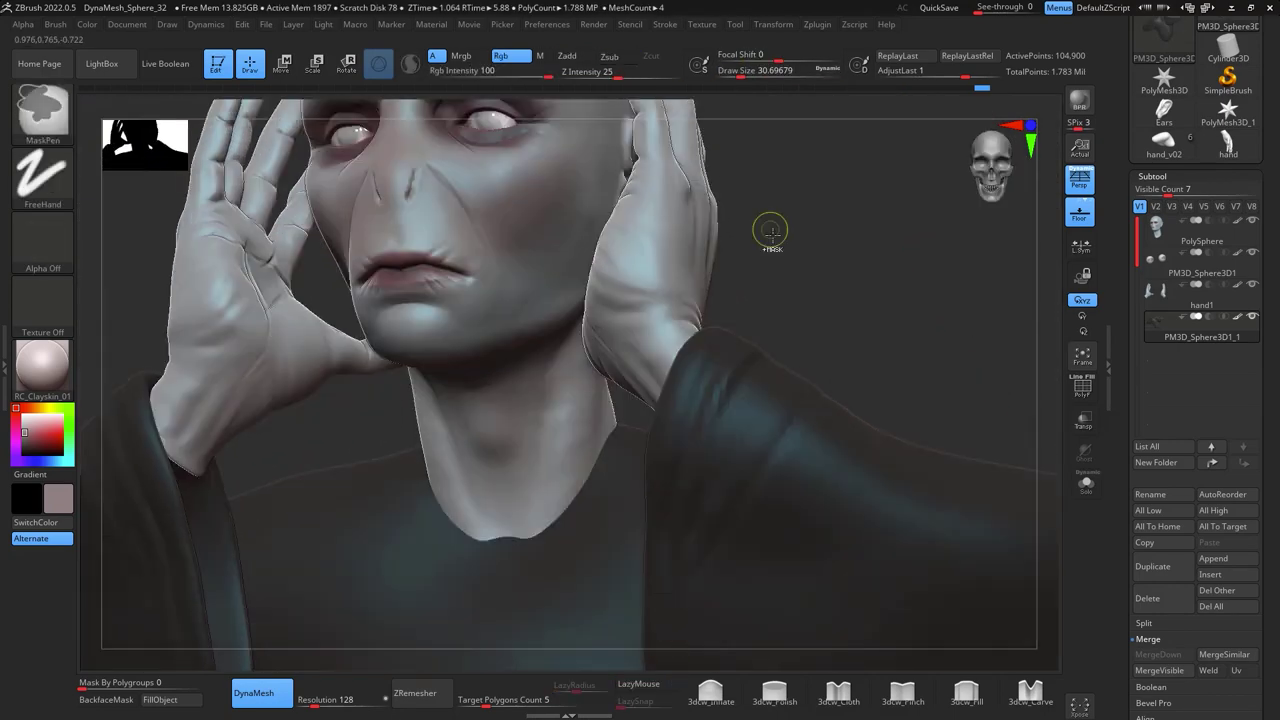
drag(705, 340, 669, 591)
drag(727, 472, 822, 347)
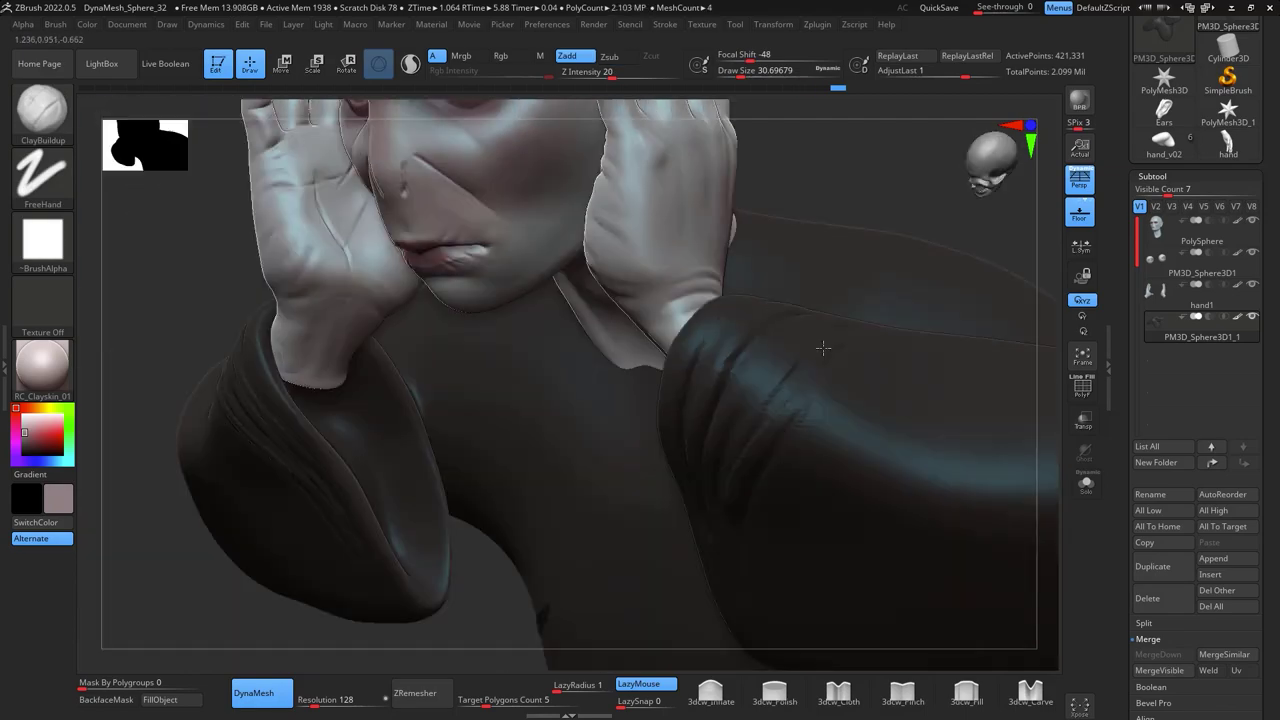
drag(746, 432, 943, 357)
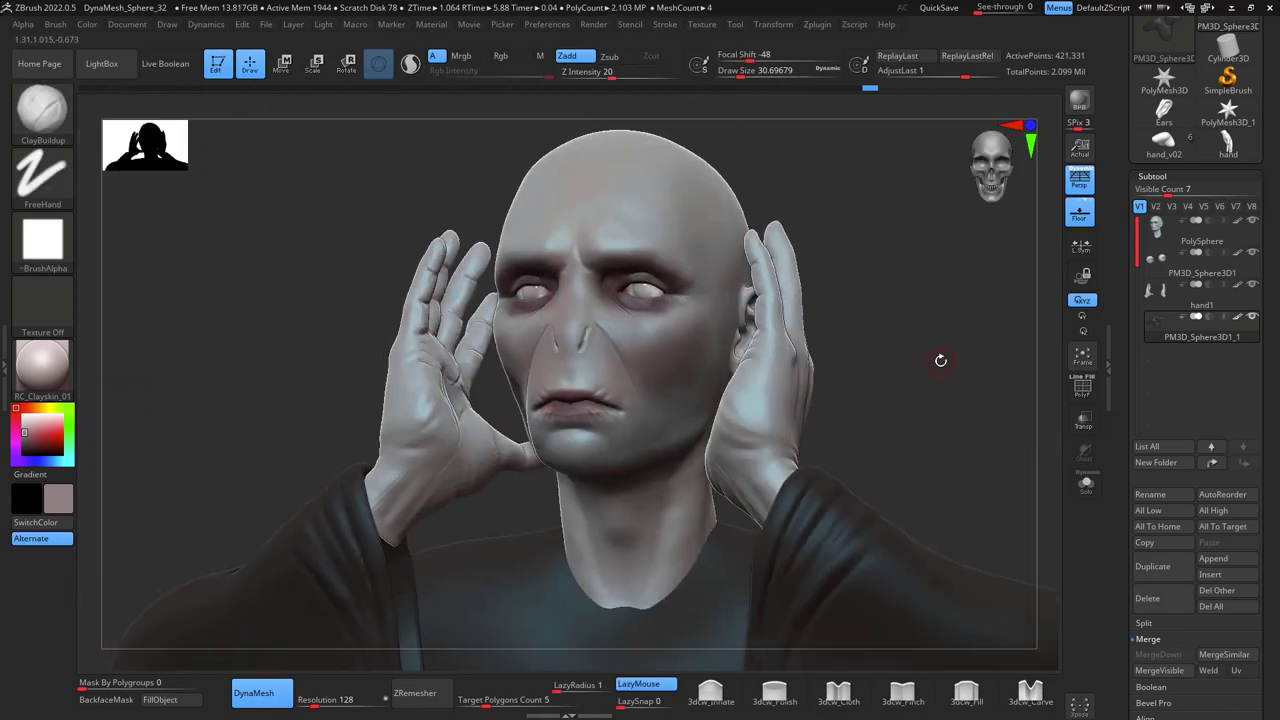
key(shift+r)
- Sharpen the sleeve cuff creases with DamStandard at a draw size of about 31 and Z Intensity 23
key(shift)
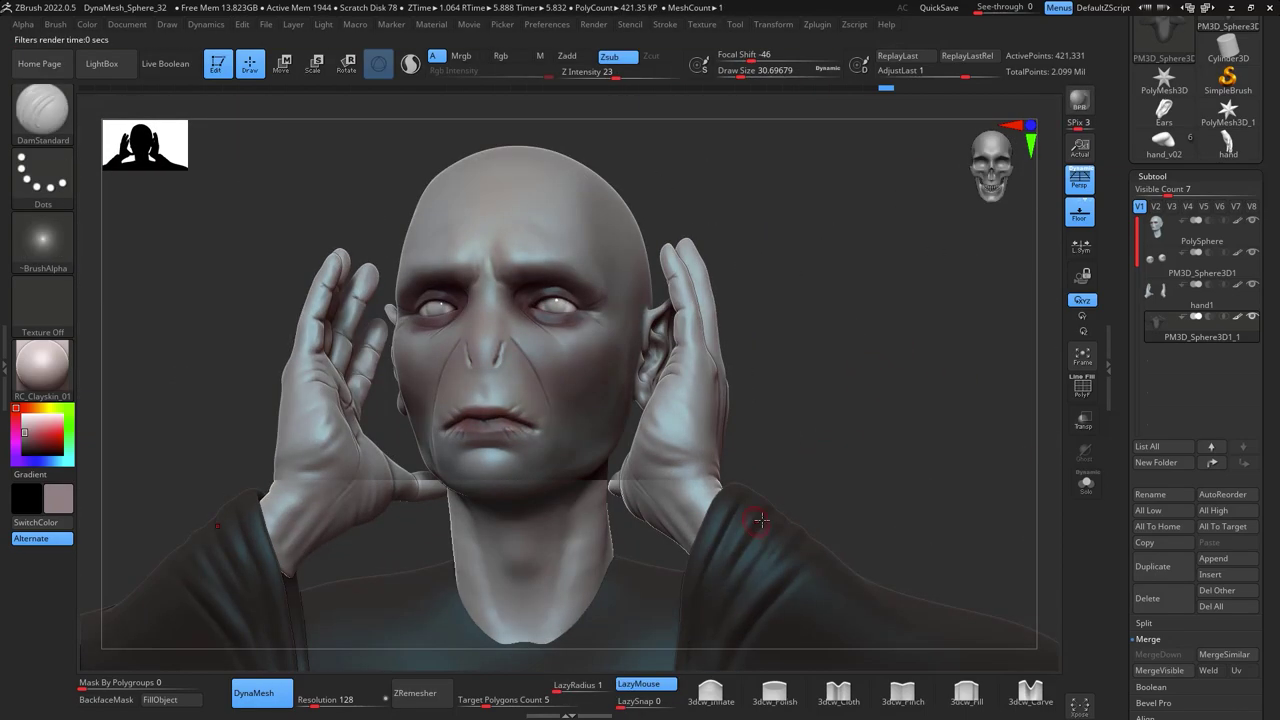
mouse_move(866, 424)
mouse_down()
mouse_move(746, 534)
mouse_move(930, 373)
mouse_up()
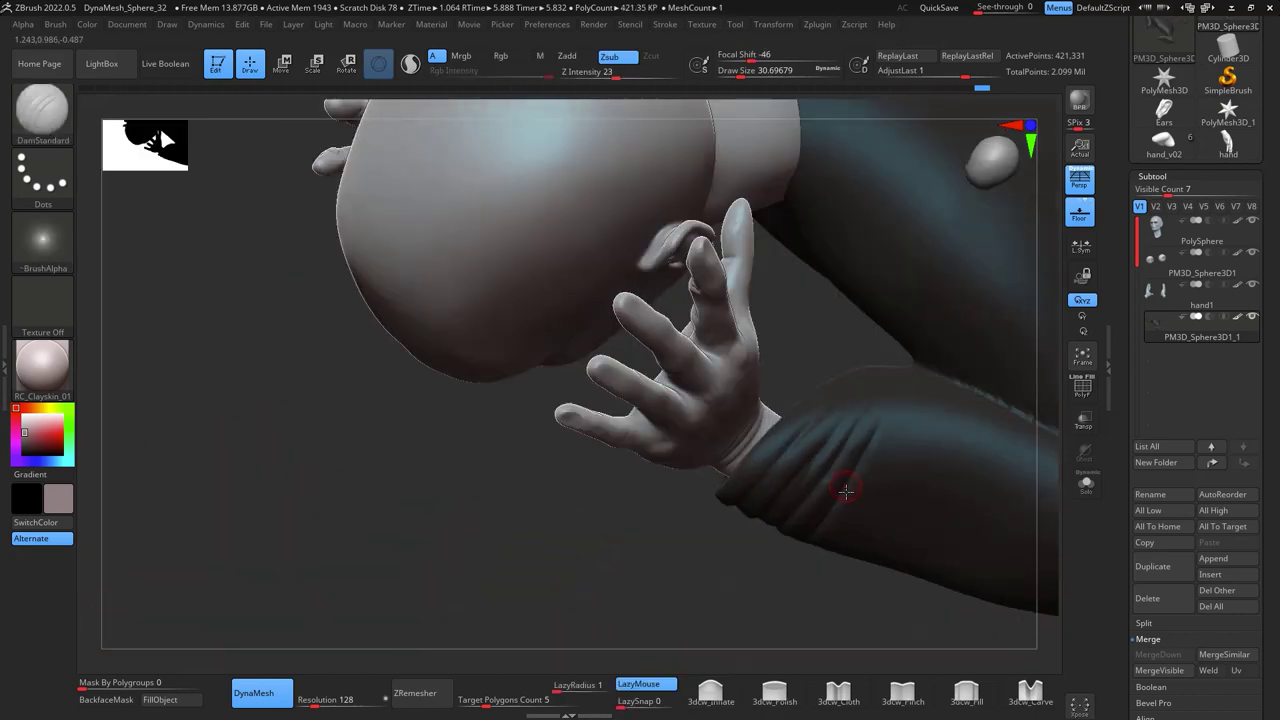
drag(845, 490, 926, 289)
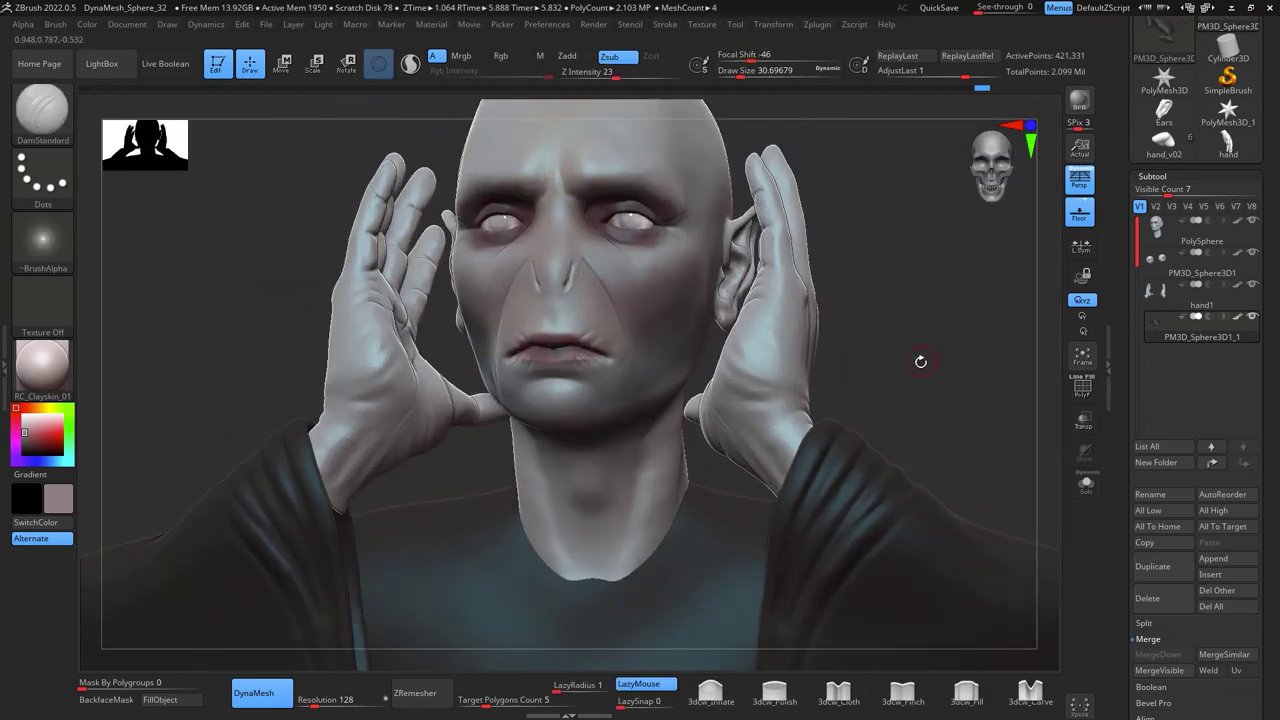
drag(920, 361, 928, 449)
- Select the head and set up a DragRect stroke with the vein-like Alpha 22 and a dark purple colour
alt+click(928, 449)
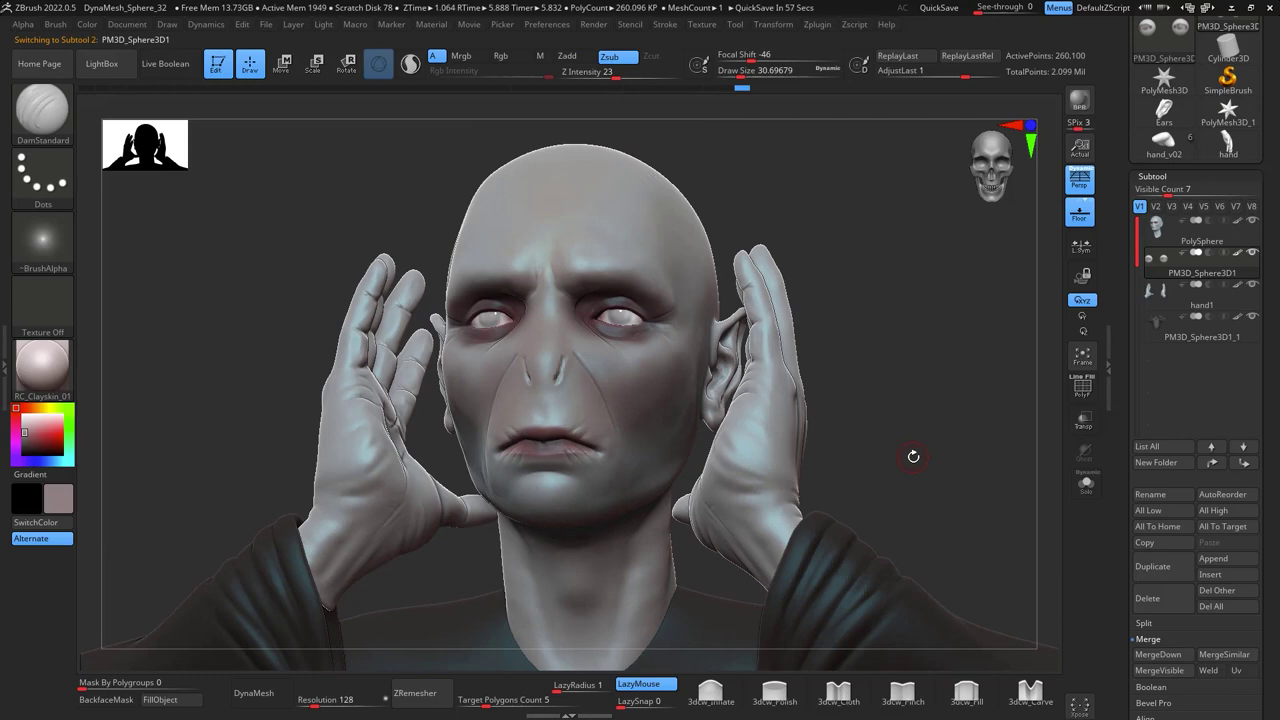
alt+click(676, 155)
click(42, 172)
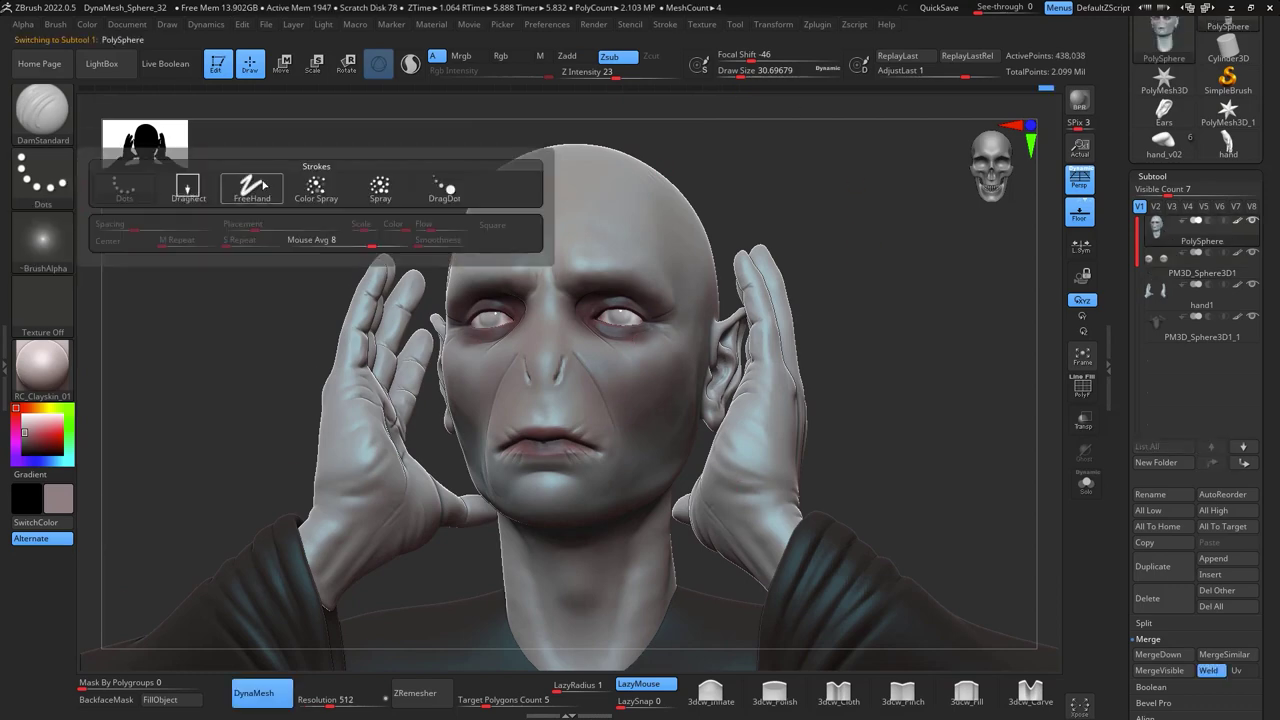
click(316, 190)
click(42, 240)
click(764, 337)
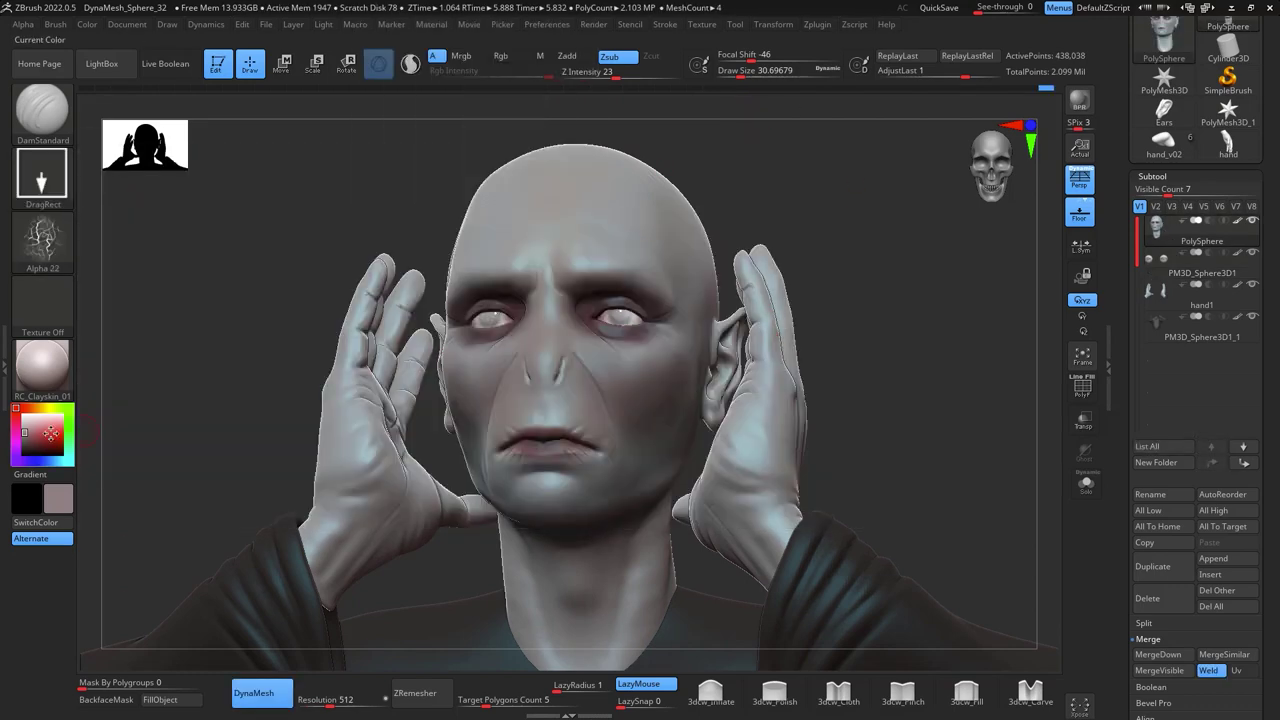
key(space)
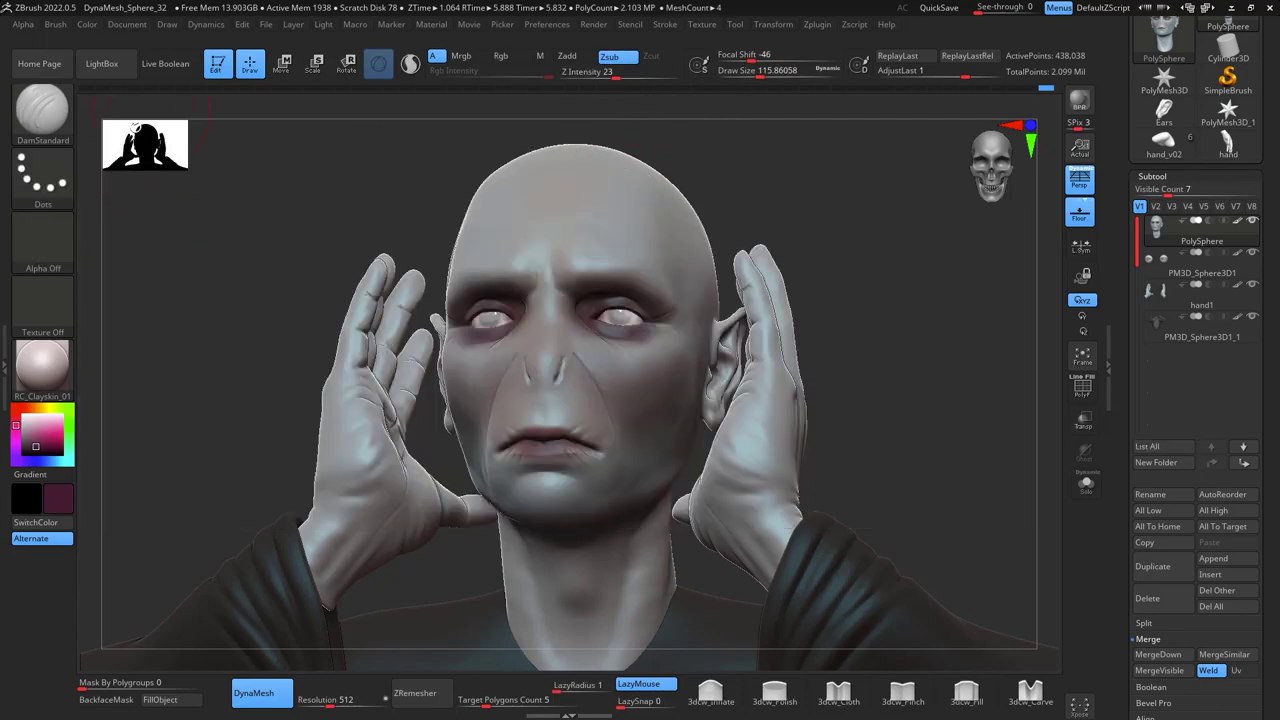
- Isolate the raised hands' subtool and display its polygon wireframe
mouse_move(622, 200)
right_down()
mouse_move(480, 260)
mouse_move(333, 295)
mouse_move(456, 507)
mouse_move(928, 245)
mouse_move(214, 200)
mouse_move(494, 234)
mouse_move(927, 327)
mouse_move(890, 340)
mouse_move(946, 374)
mouse_move(917, 388)
mouse_move(923, 309)
mouse_move(900, 320)
right_up()
alt+click(480, 300)
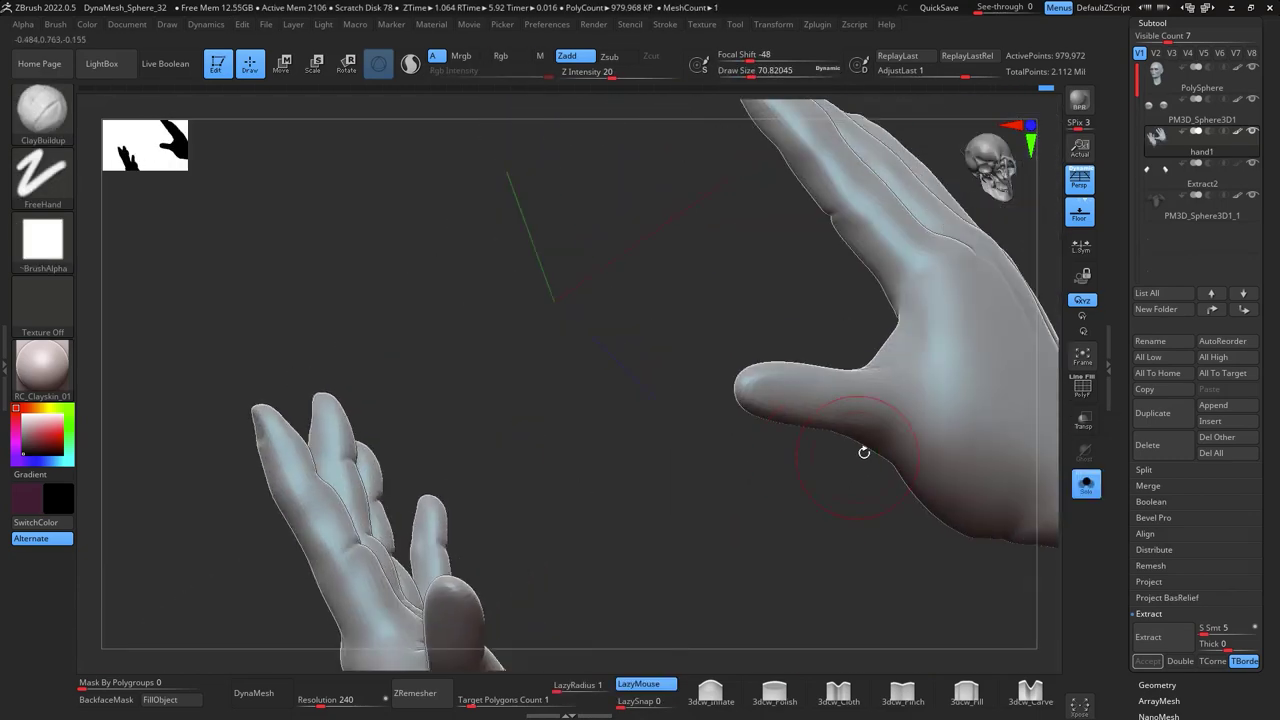
click(1083, 388)
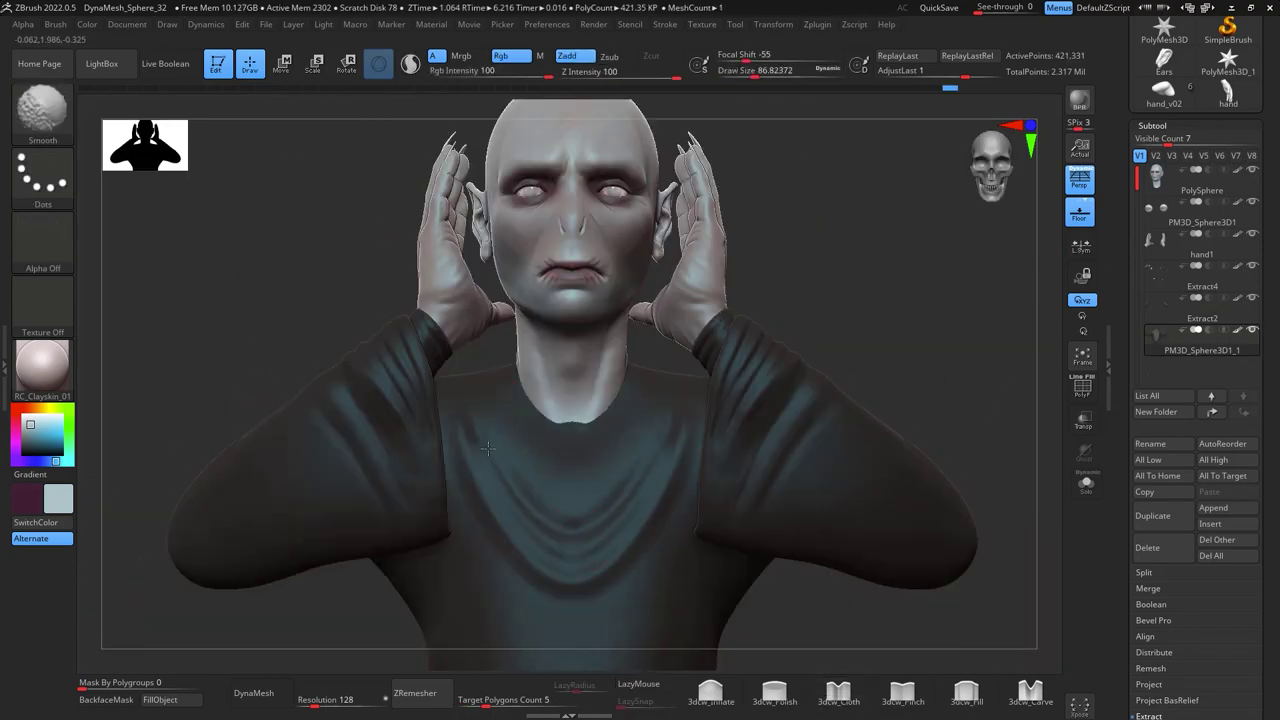
- Sculpt draped folds across the robe's chest with DamStandard at a draw size of about 68 and ClayBuildup at about 25
mouse_move(510, 461)
right_down()
mouse_move(843, 349)
mouse_move(689, 220)
mouse_move(648, 277)
right_up()
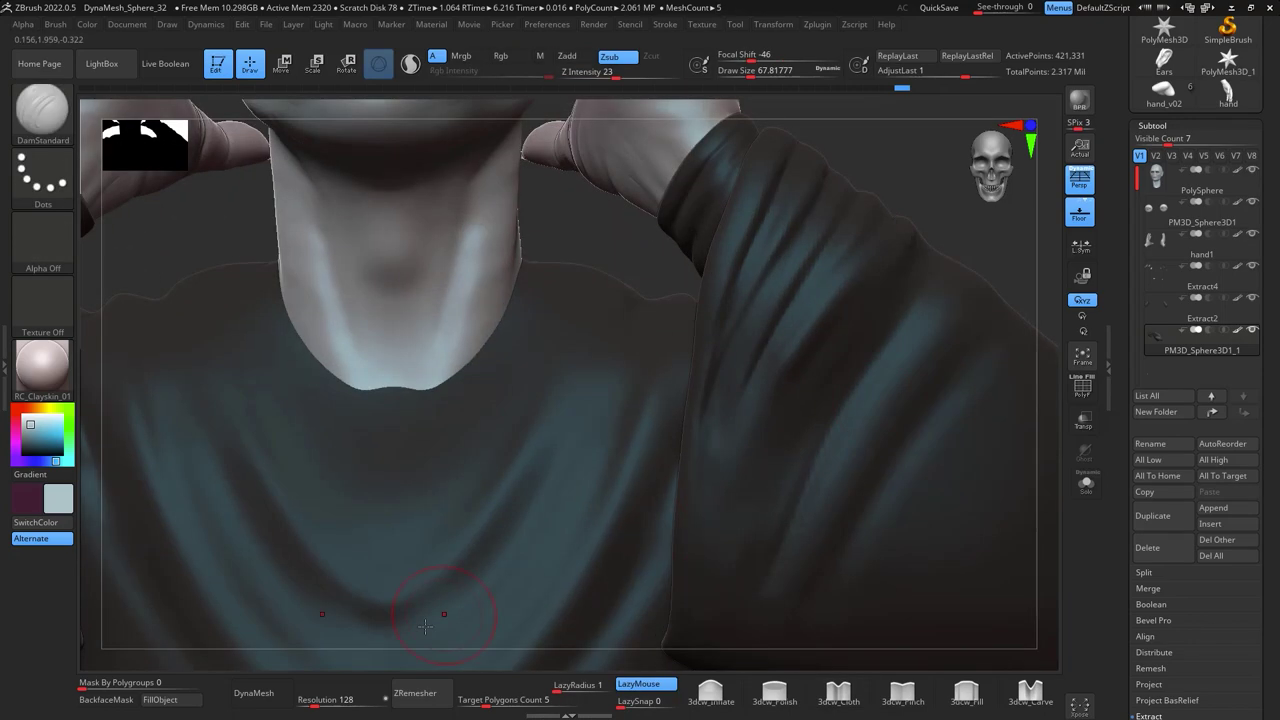
key(space)
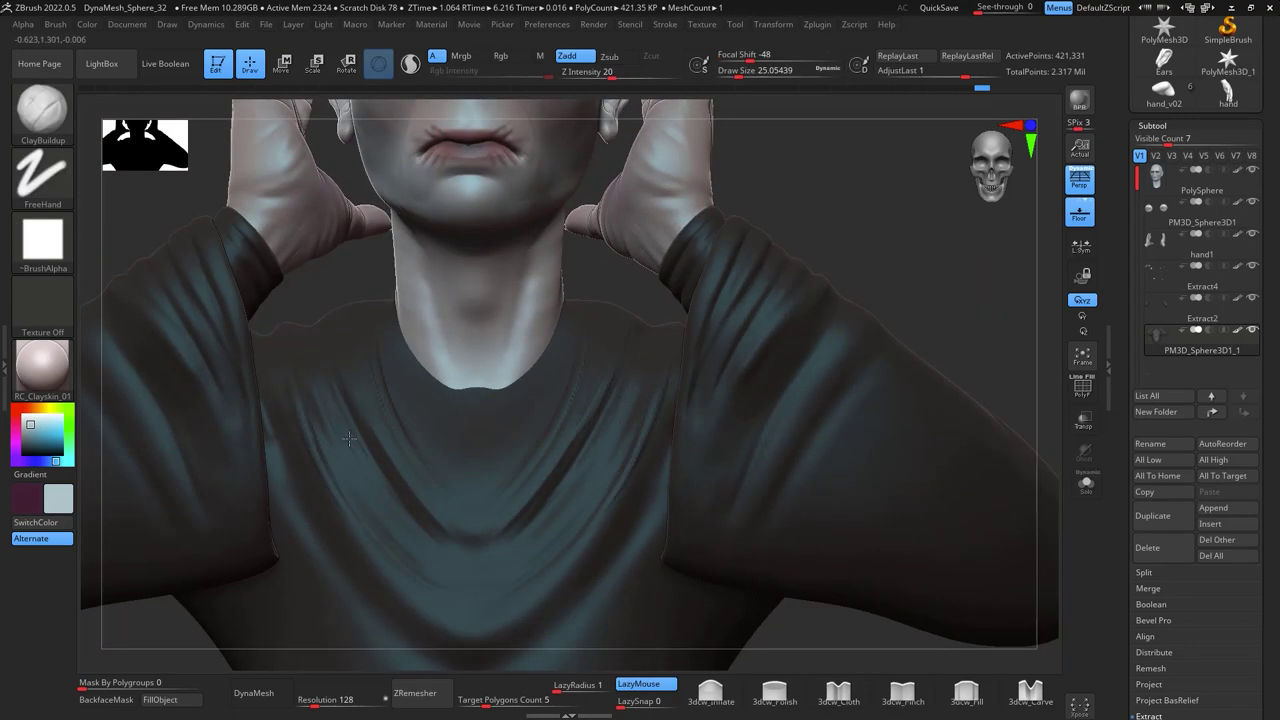
key(shift)
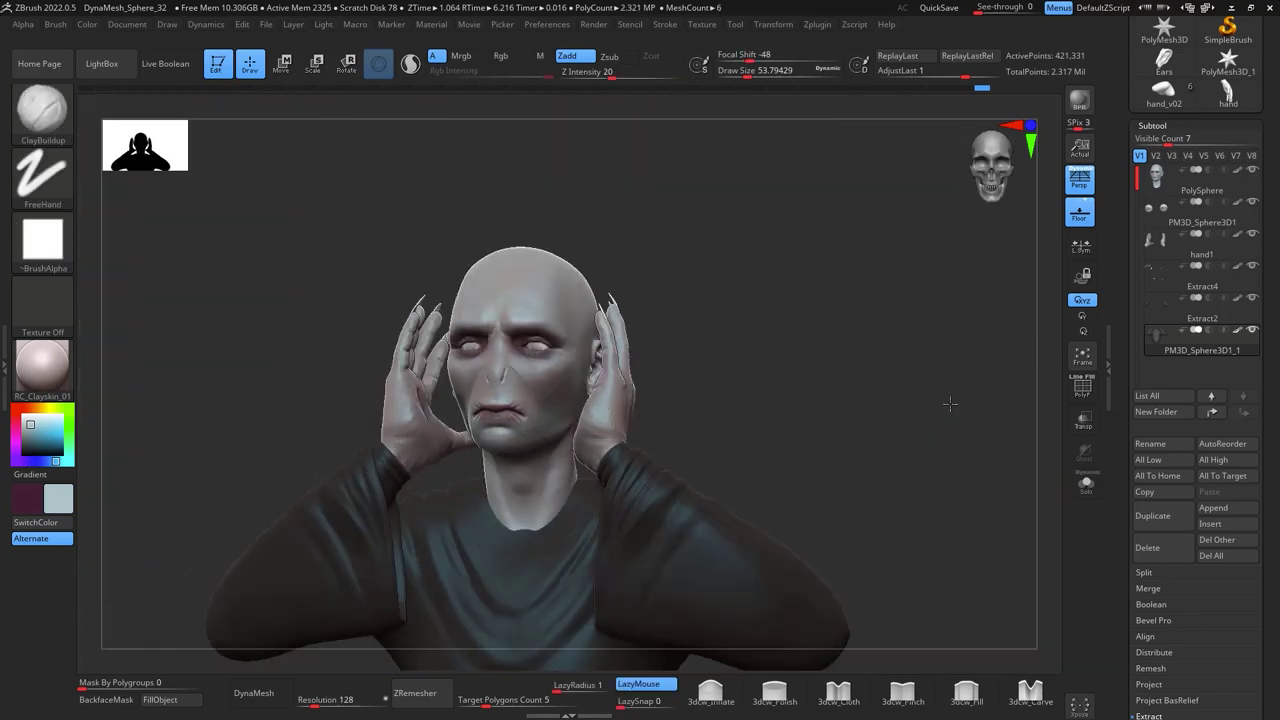
drag(978, 303, 1031, 234)
key(shift+r)
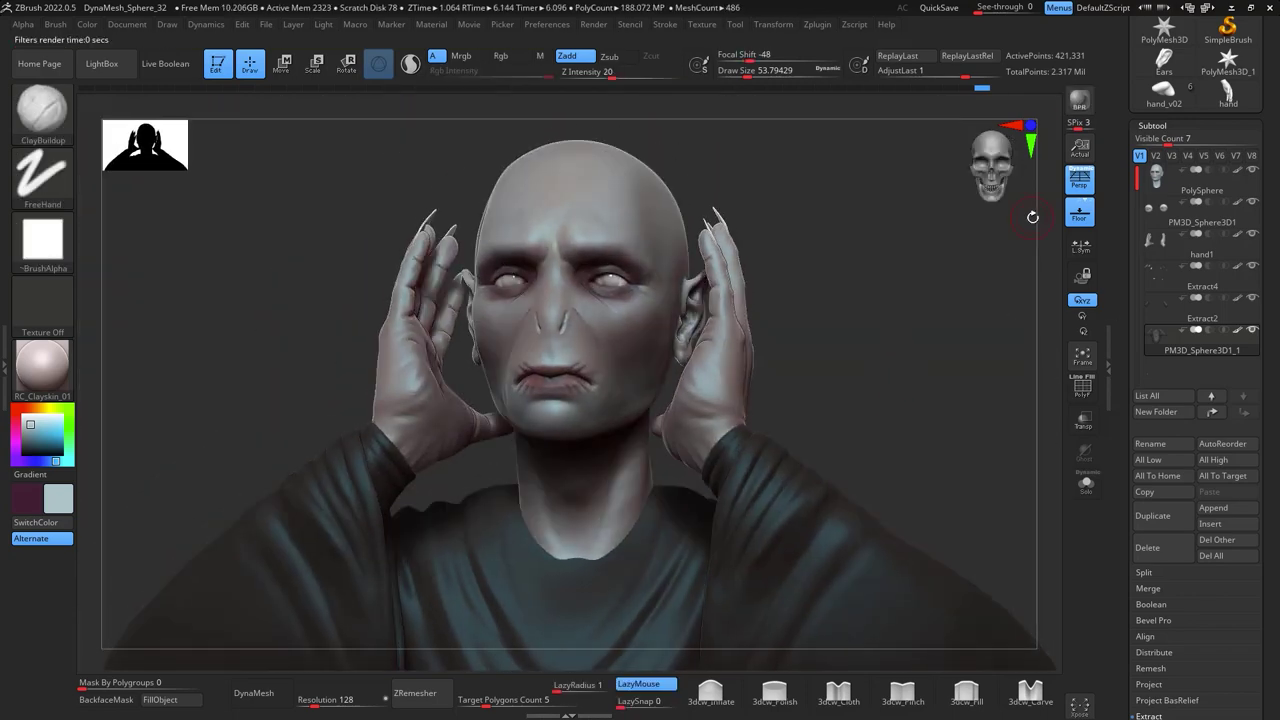
- Create a low-poly base form around the neck with ZRemesher and extract a collar shell from it at thickness 0.02
mouse_move(850, 307)
mouse_down()
mouse_move(977, 286)
mouse_move(943, 320)
mouse_move(985, 300)
mouse_move(1088, 355)
mouse_move(923, 311)
mouse_move(971, 420)
mouse_move(940, 400)
mouse_up()
click(1152, 515)
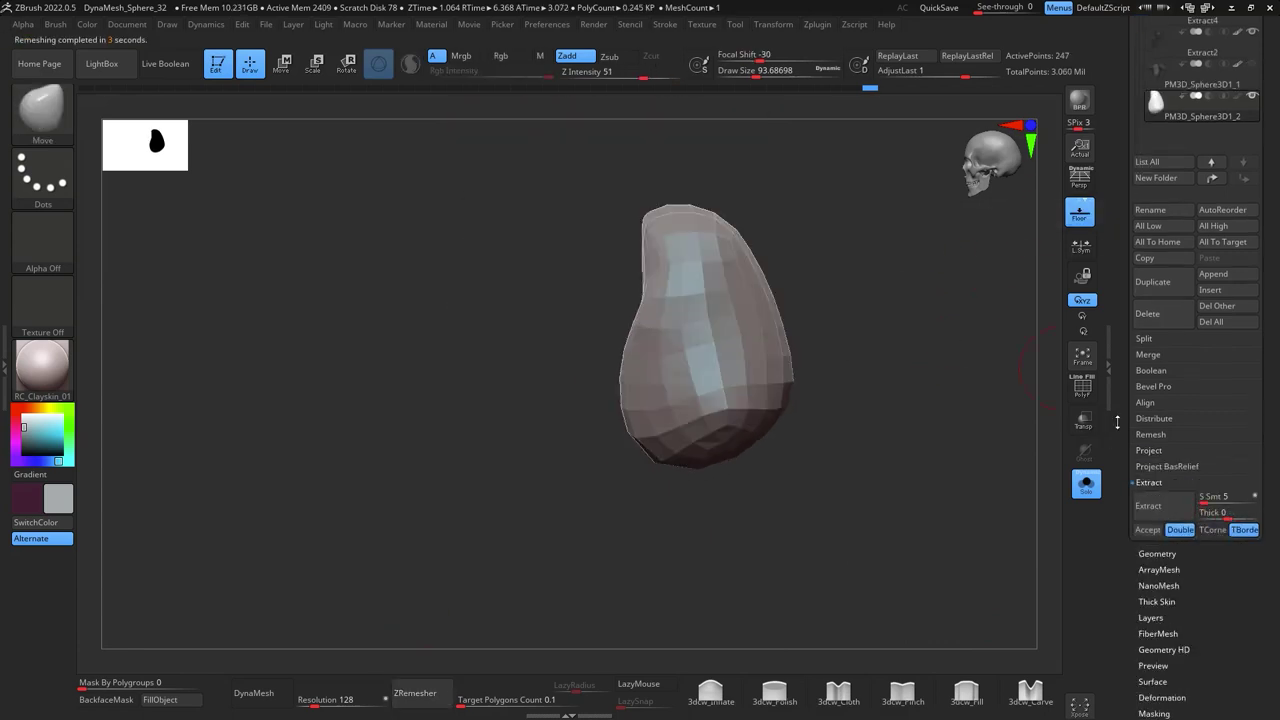
click(1082, 388)
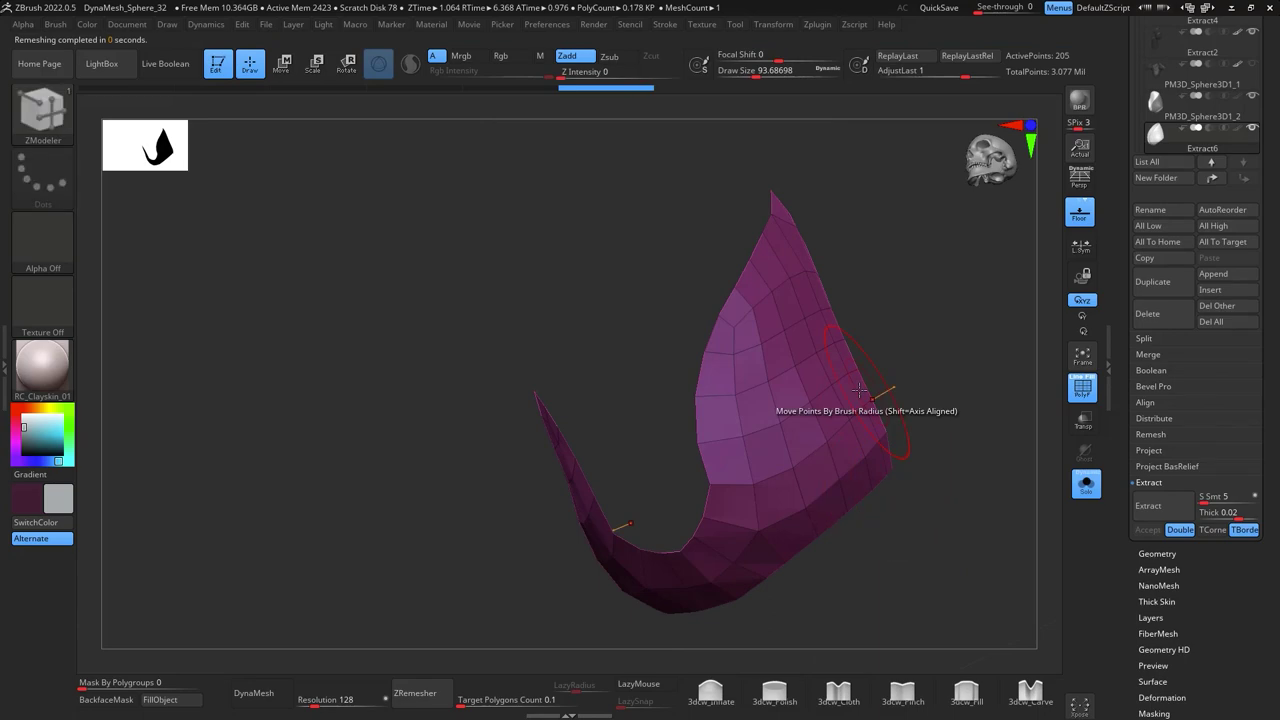
mouse_move(700, 400)
mouse_down()
mouse_move(934, 289)
mouse_move(909, 131)
mouse_move(932, 606)
mouse_up()
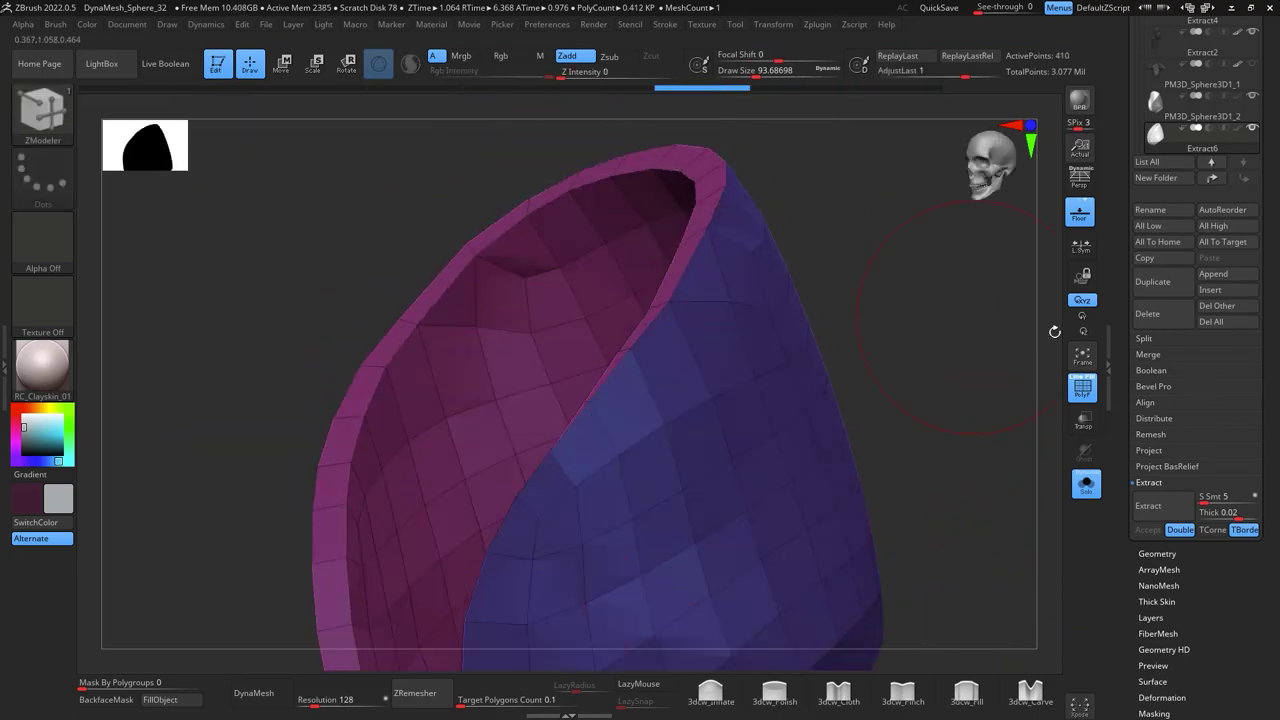
- Remesh the collar with KeepGroups at a target polygon count of 0.1 and fit it around the neck with the Move brush
click(1157, 553)
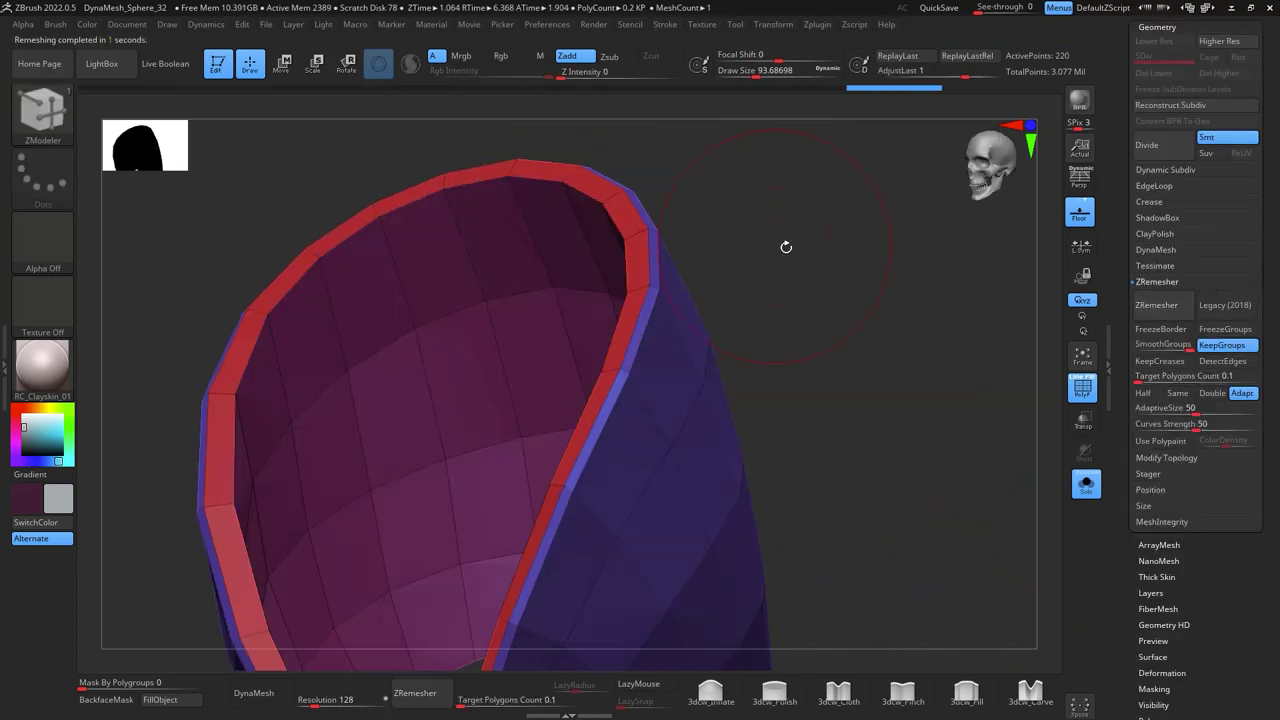
drag(786, 246, 640, 330)
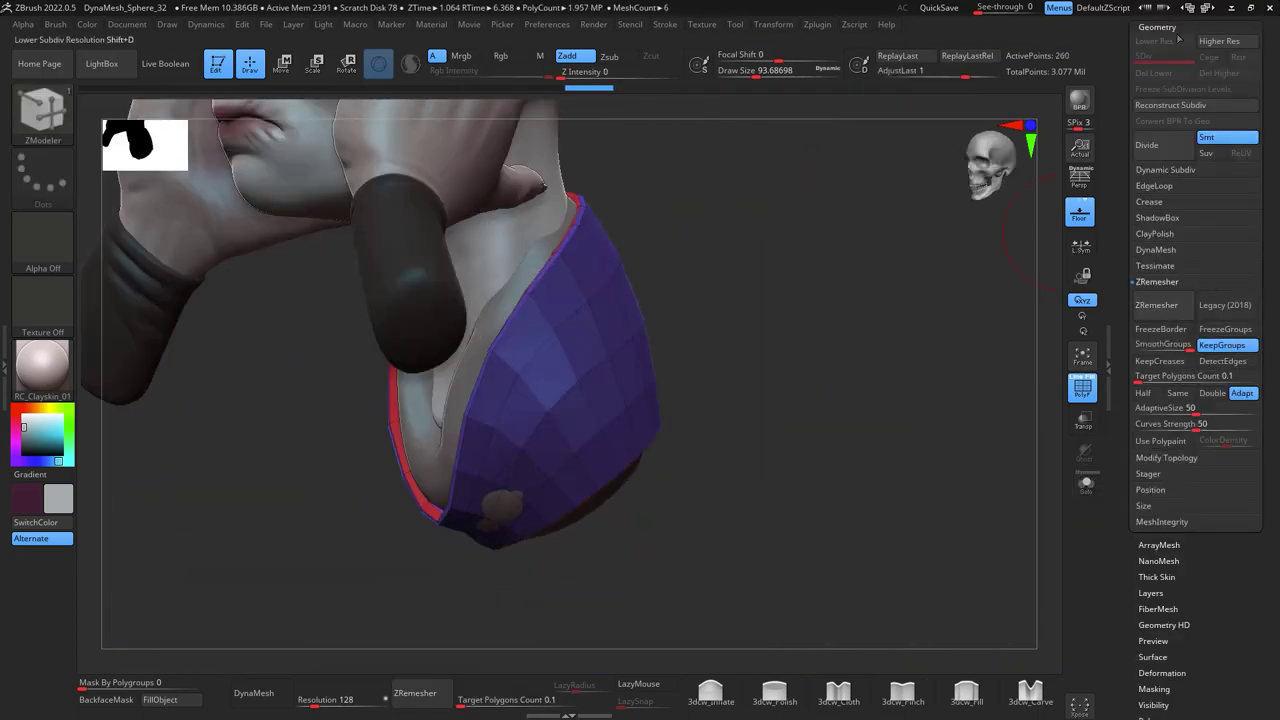
click(1148, 623)
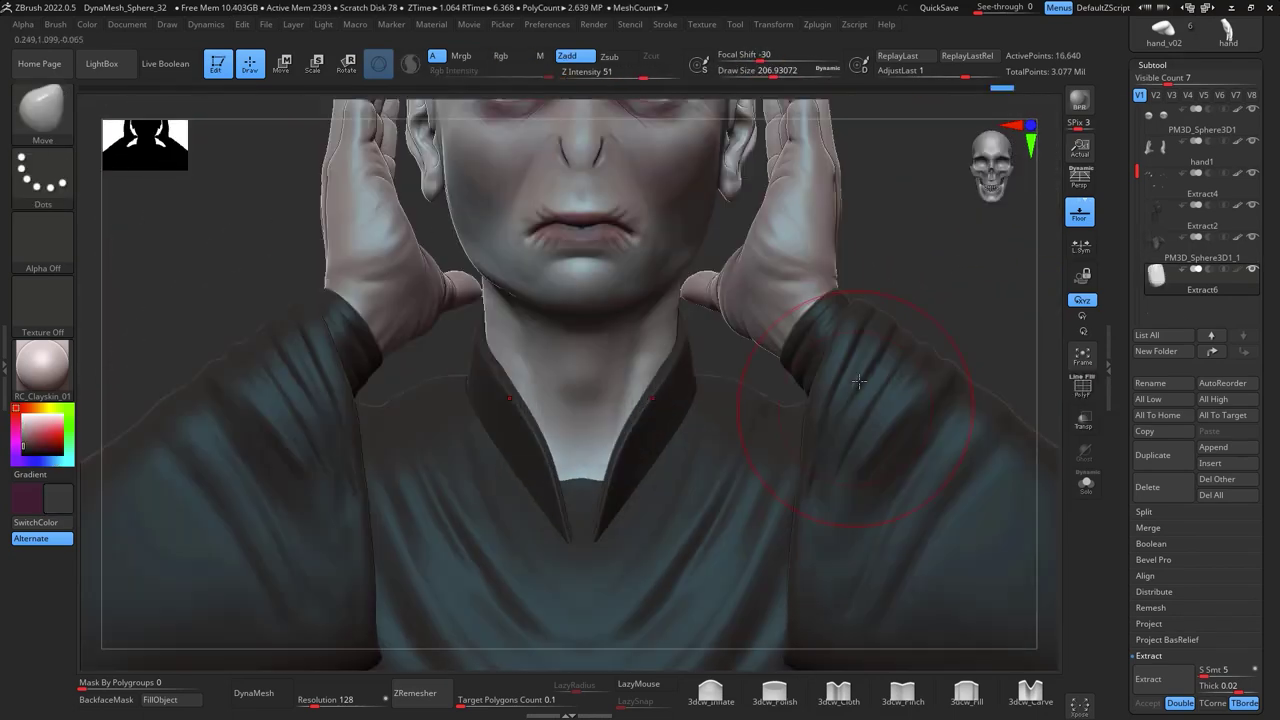
key(space)
alt+click(604, 508)
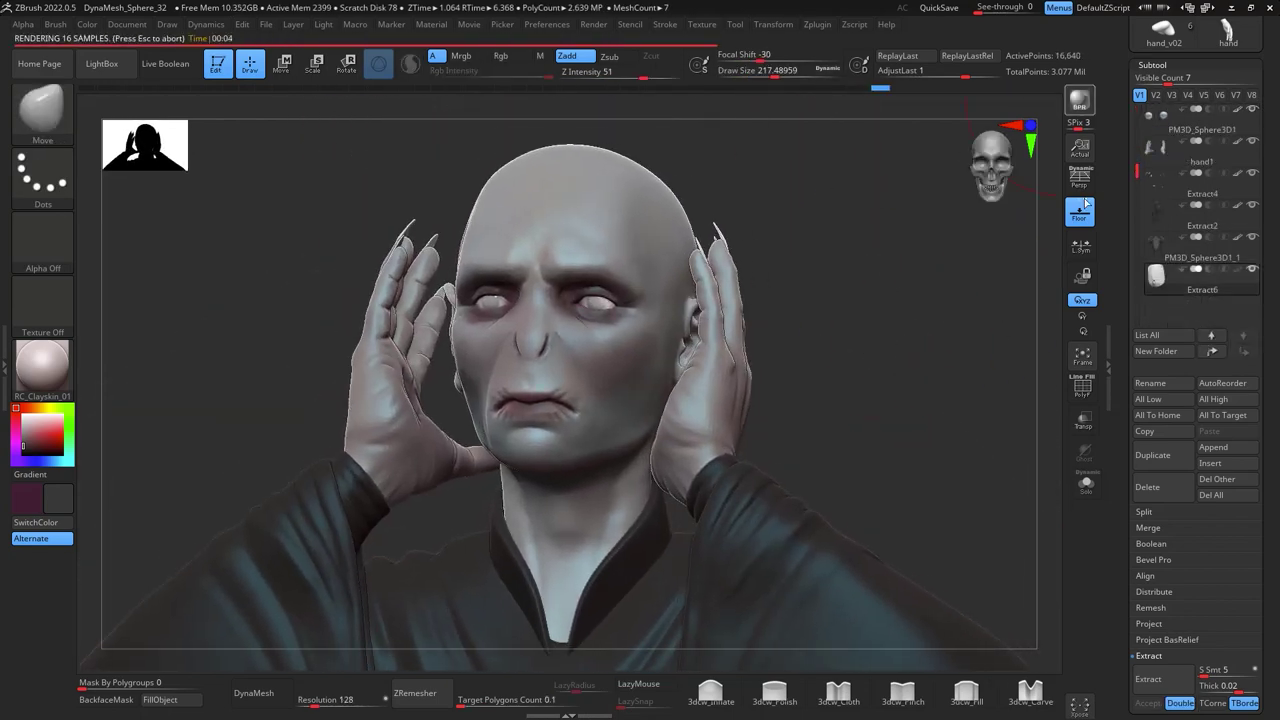
- Reposition the light for stronger side lighting on the bust and render a preview
click(323, 24)
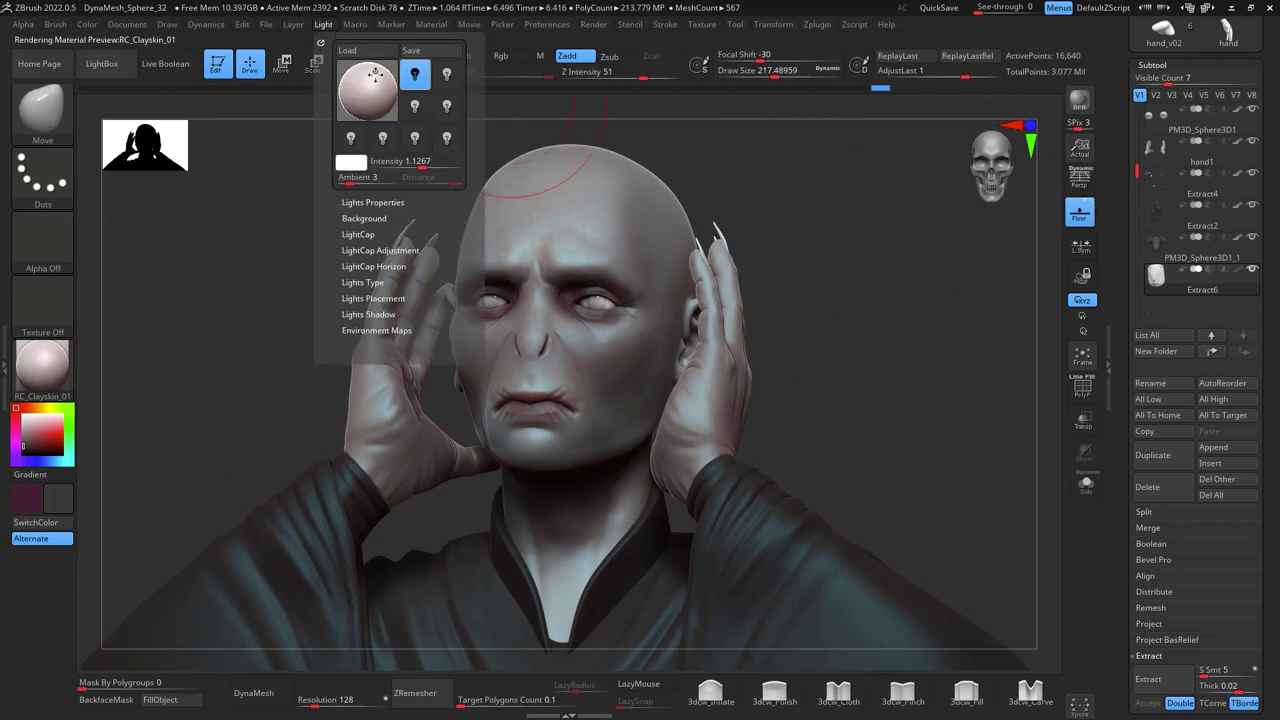
click(380, 75)
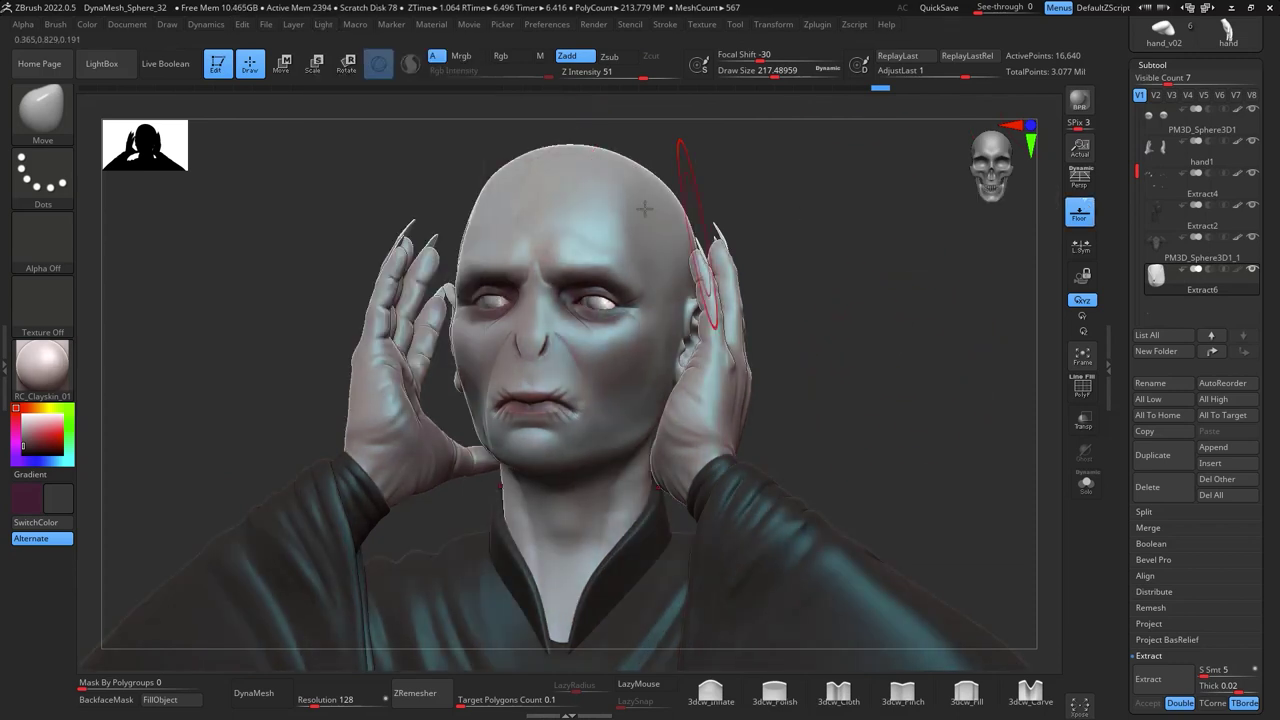
drag(351, 161, 340, 96)
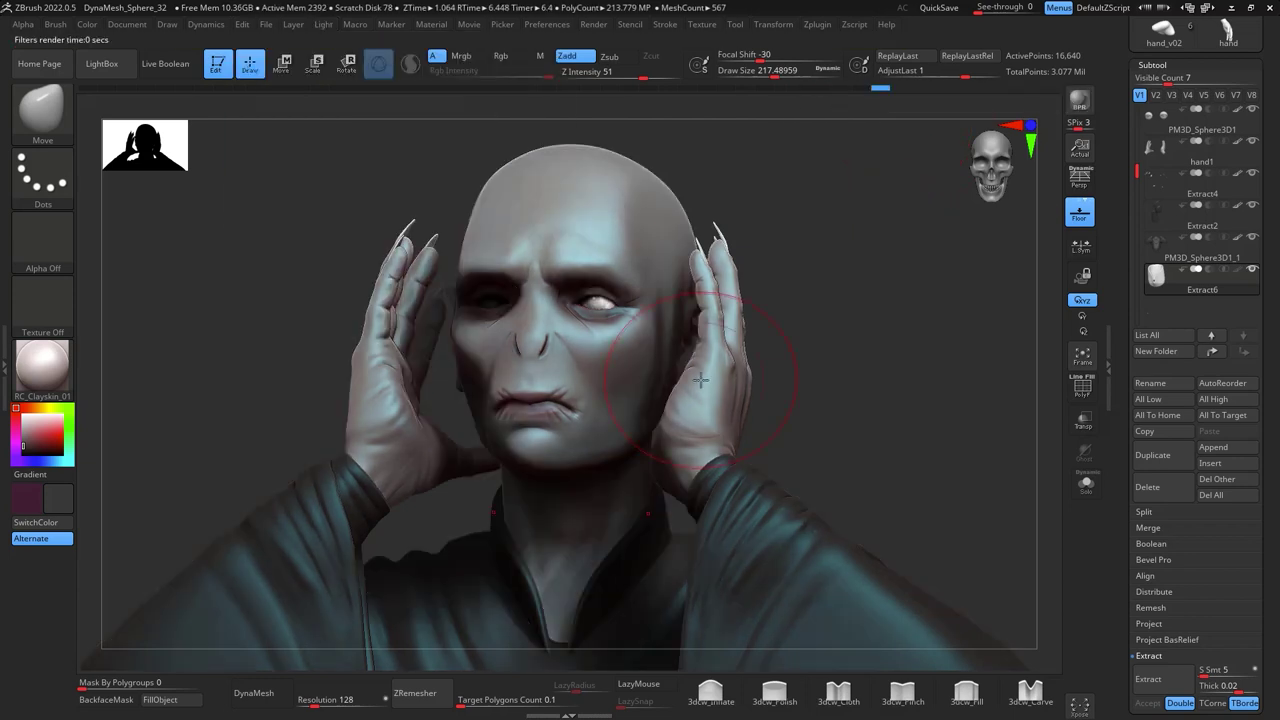